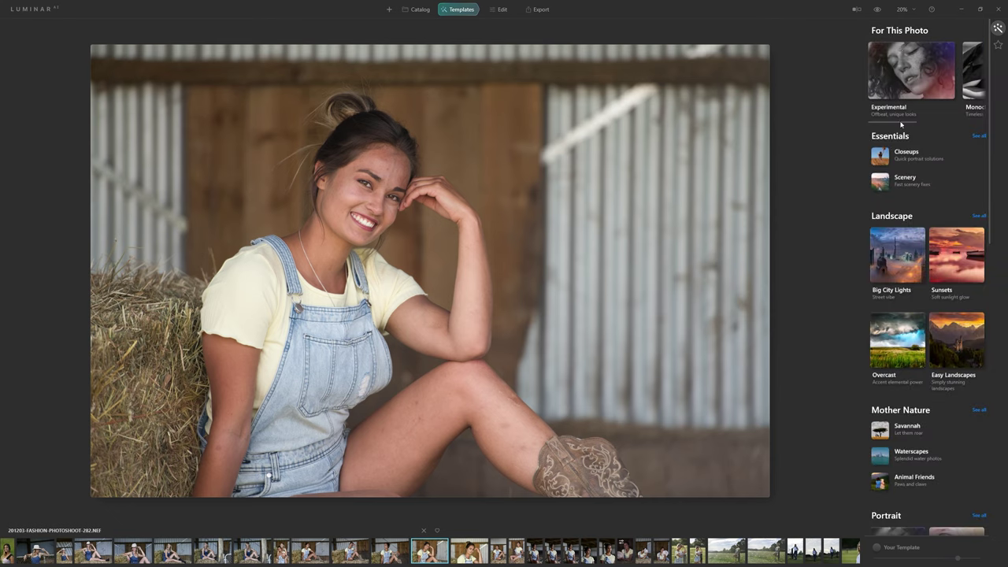
Step: Try the Brush Up template from the Closeups collection on the portrait and compare it with the original photo
left_click_drag(901, 125, 877, 128)
left_click(921, 163)
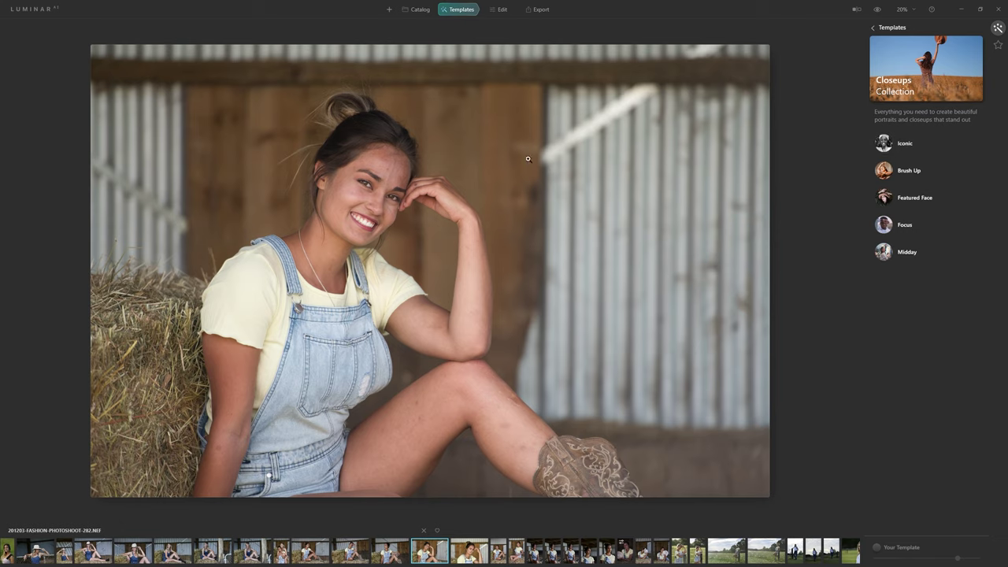
left_click(918, 173)
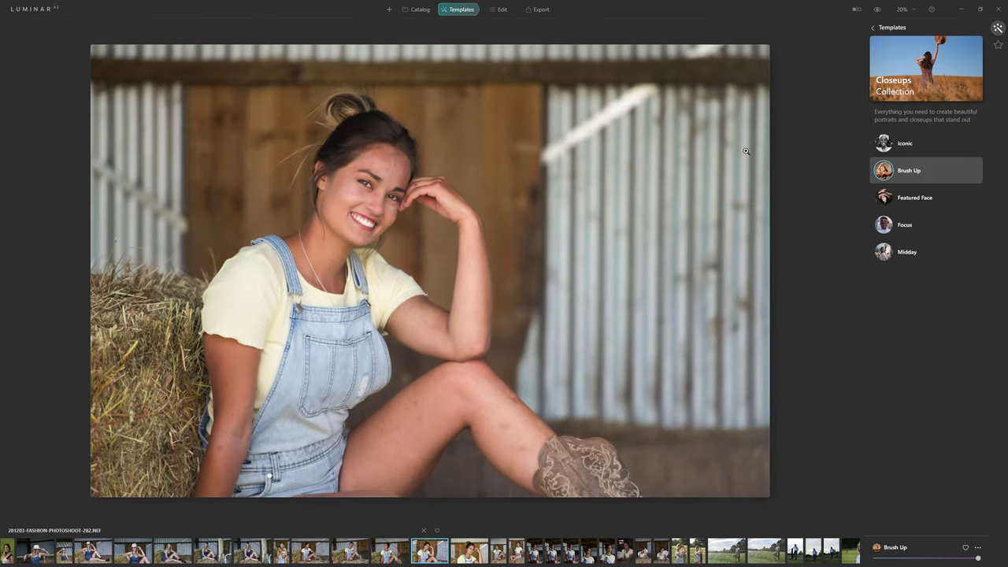
left_click(878, 10)
left_click(873, 11)
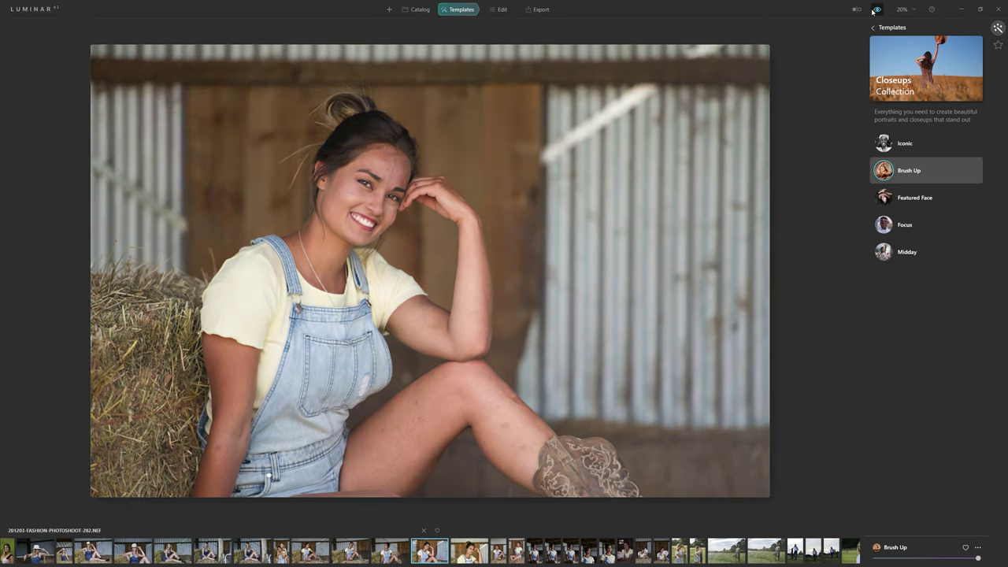
Step: Try the Featured Face template on the portrait and compare it with the original photo
left_click(916, 199)
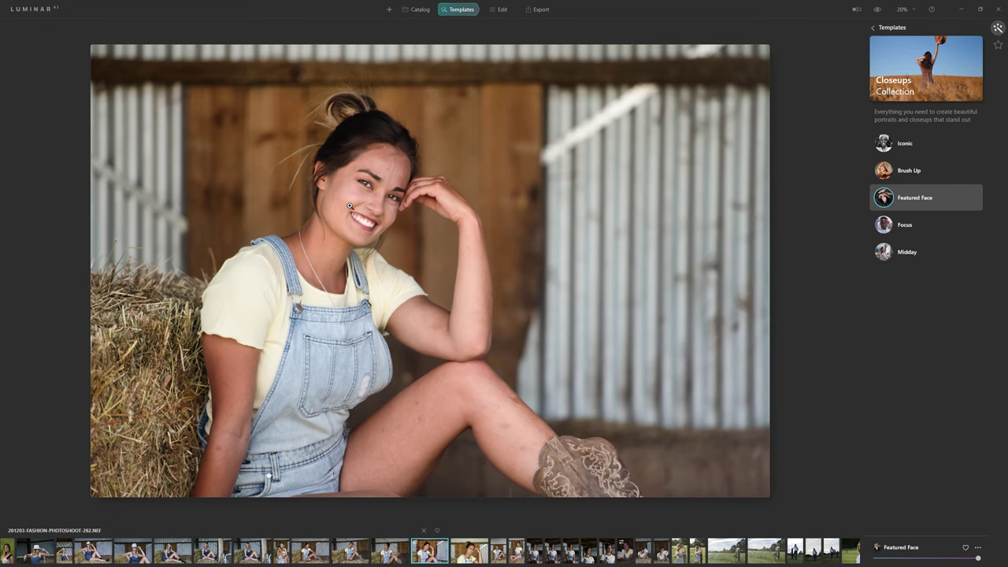
left_click(878, 11)
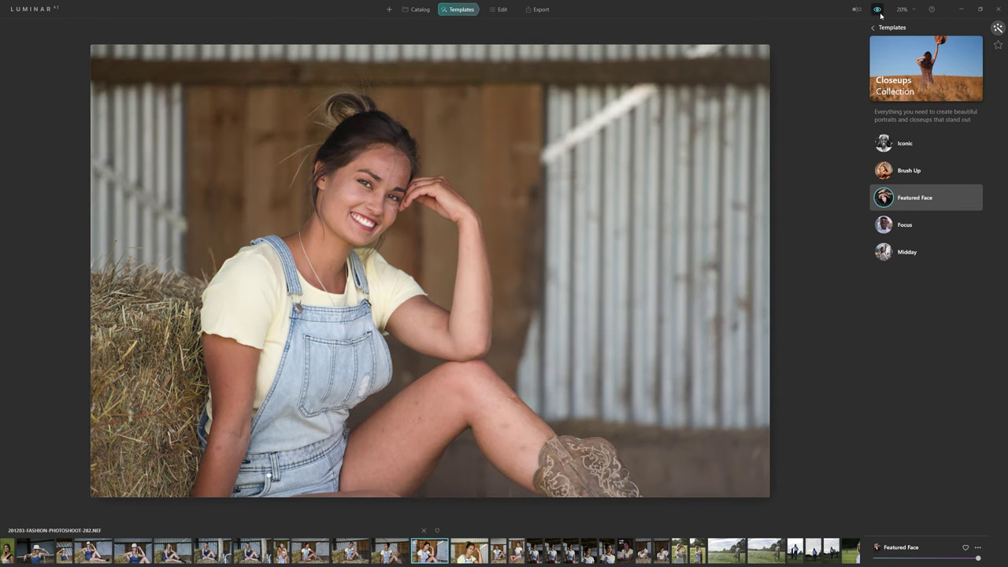
left_click(878, 10)
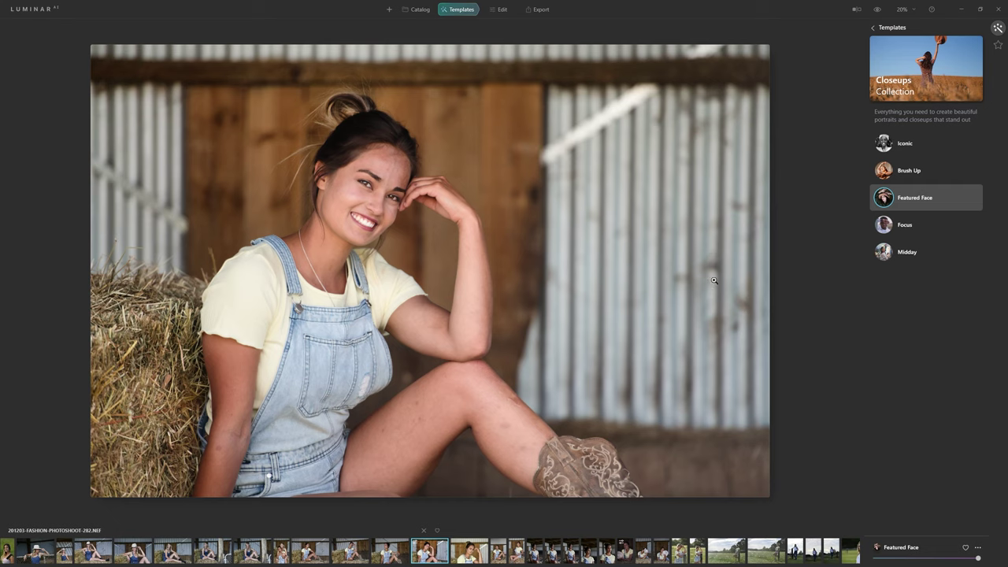
Step: Try the Focus and Midday templates on the portrait, comparing the Midday look with the original photo
left_click(951, 234)
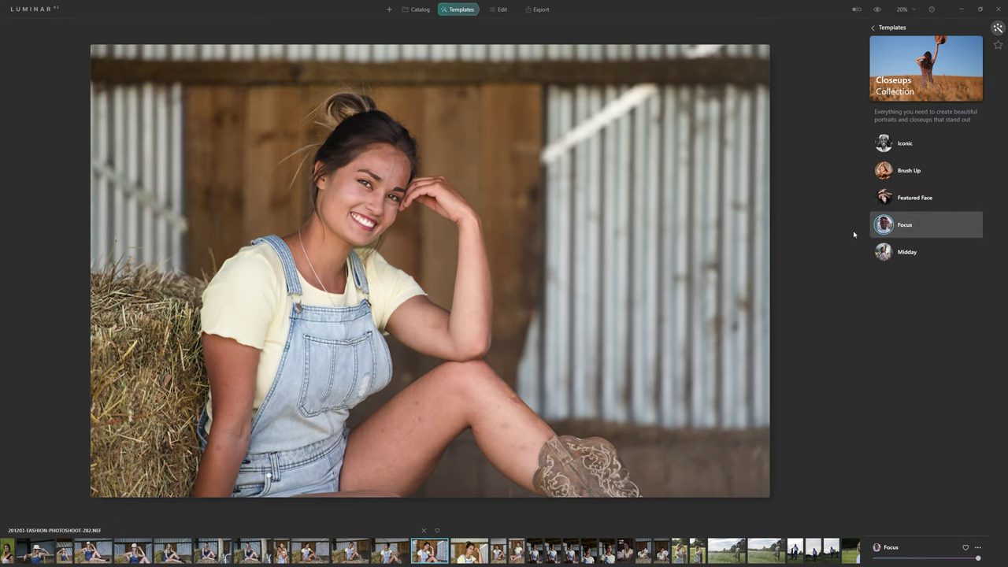
left_click(904, 252)
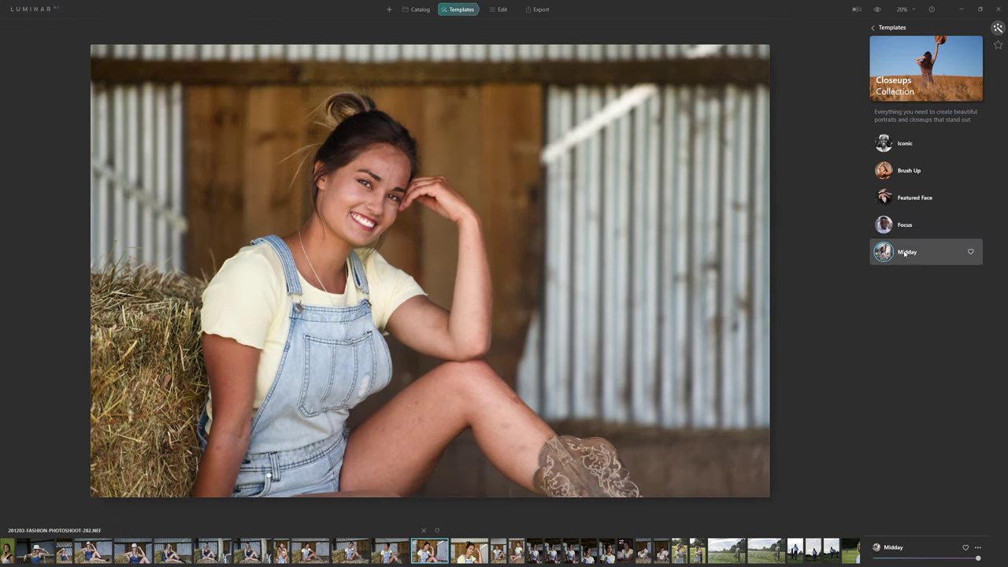
left_click(877, 9)
Step: Reset the photo's adjustments to remove the applied Midday template
right_click(527, 95)
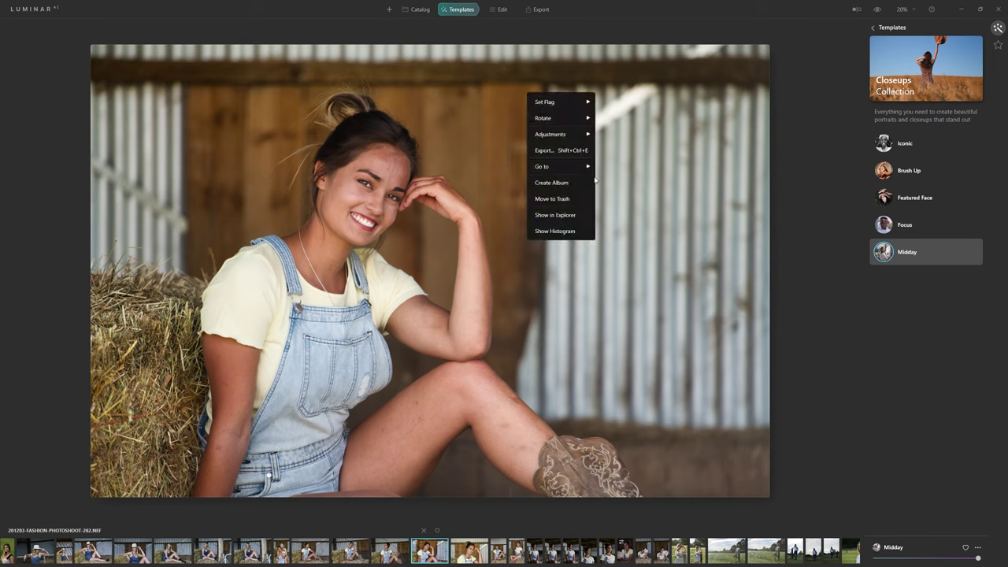
mouse_move(590, 135)
left_click(642, 181)
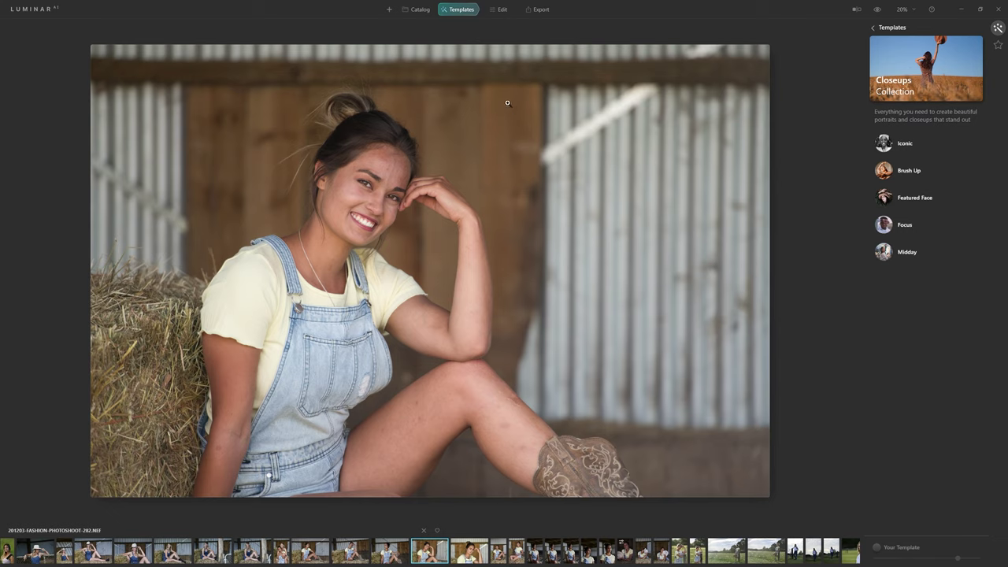
Step: Try different Accent strengths of the Enhance AI edit on the photo and settle on 9
left_click(502, 9)
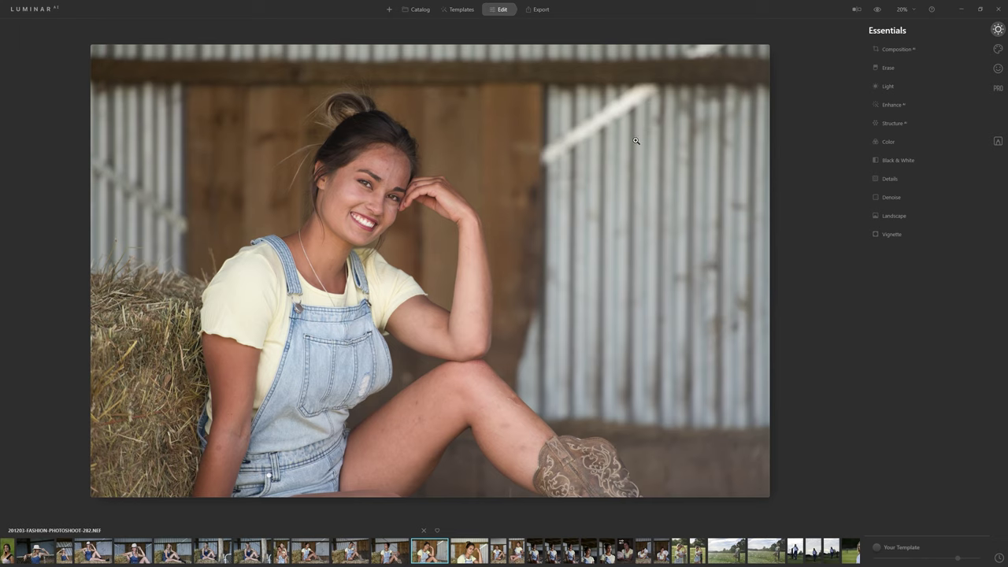
left_click(902, 106)
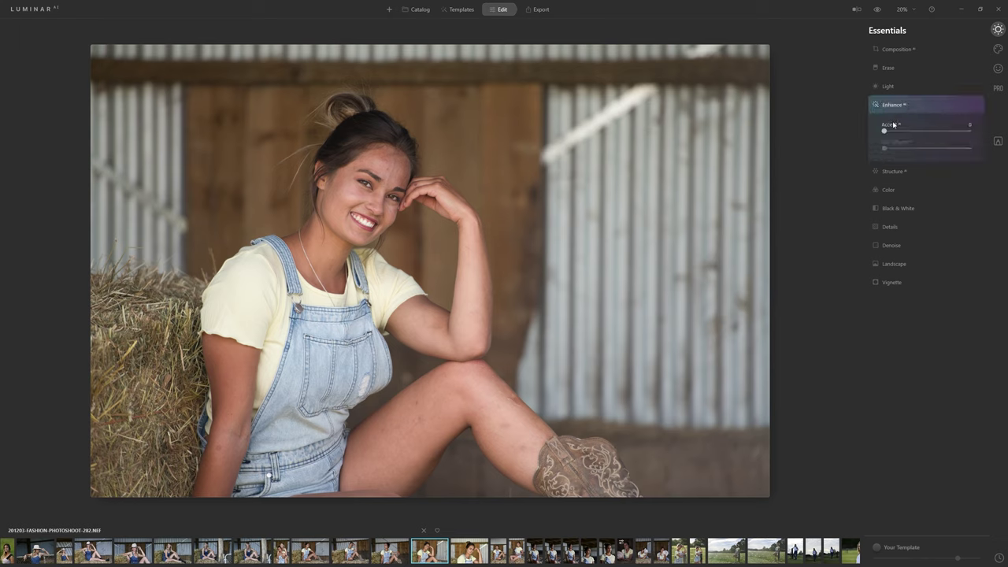
left_click_drag(900, 137, 958, 120)
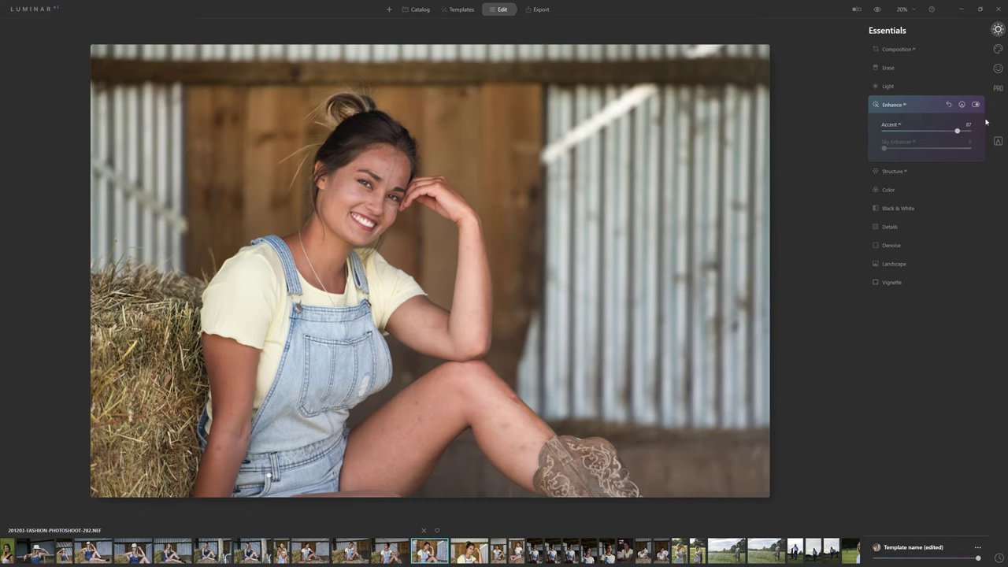
left_click_drag(953, 129, 926, 141)
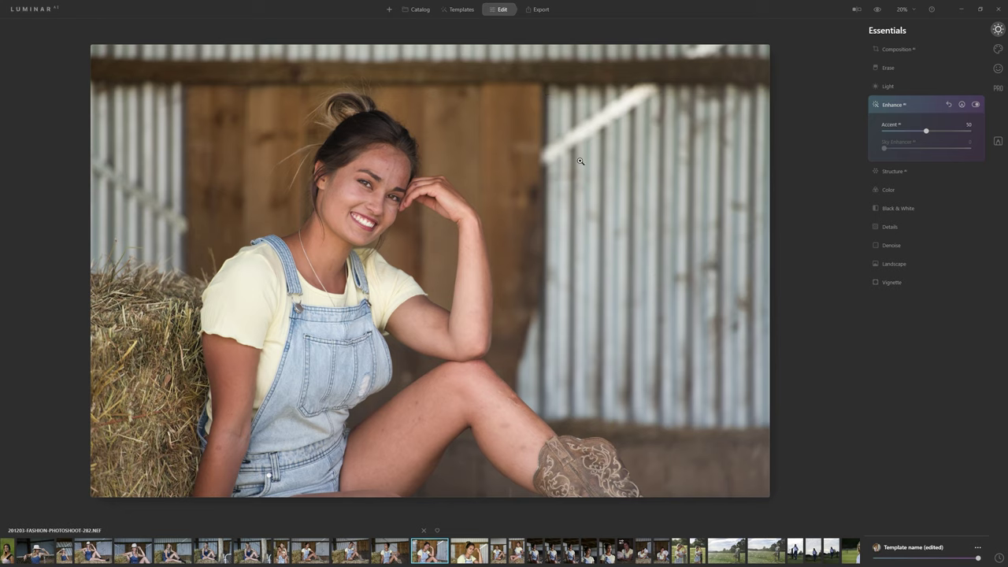
left_click_drag(924, 132, 892, 136)
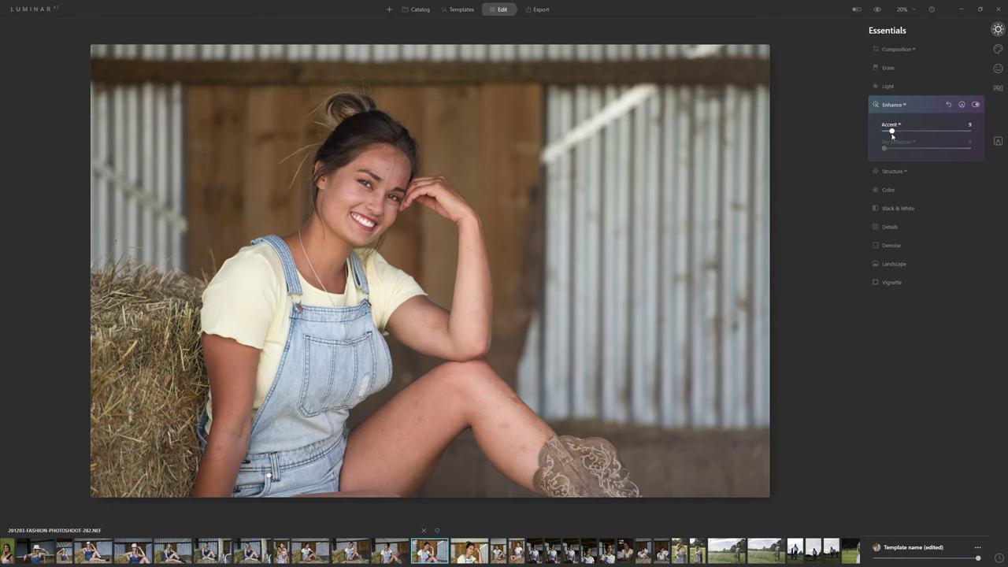
Step: Adjust the photo's light with Temperature 4956, Smart Contrast 40 and Highlights 16
left_click(906, 86)
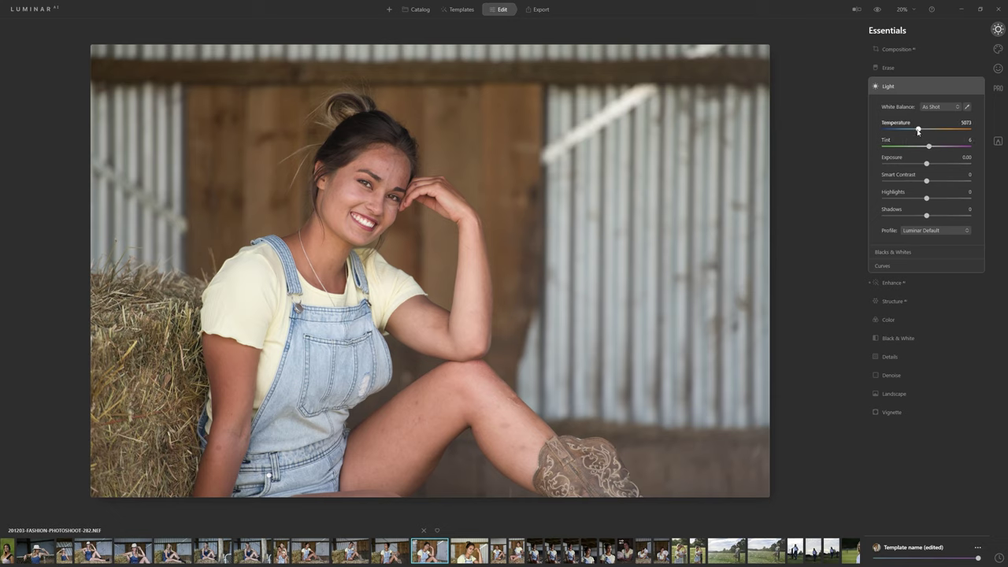
mouse_move(918, 132)
left_mouse_down()
mouse_move(926, 132)
mouse_move(919, 137)
left_mouse_up()
left_click_drag(927, 181, 934, 201)
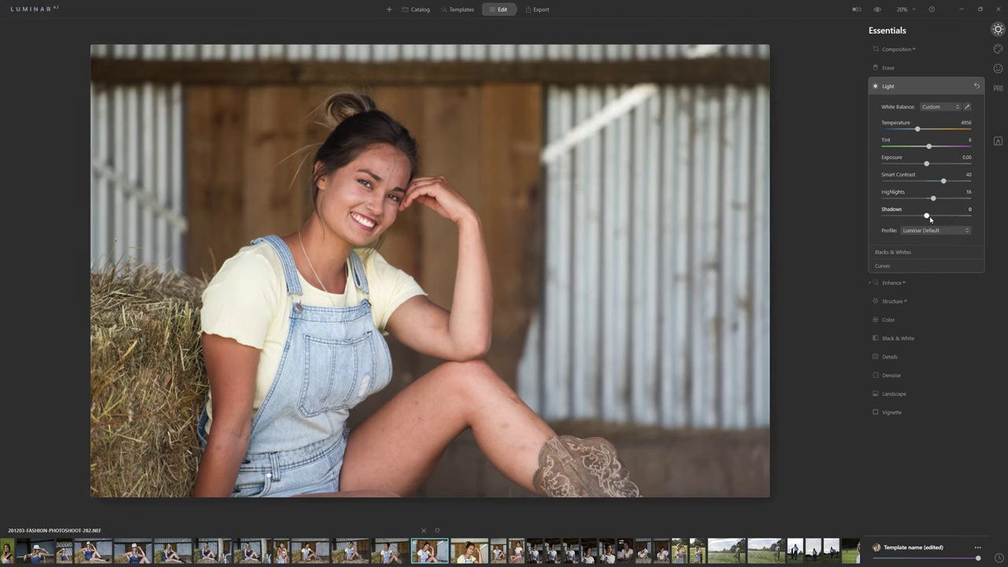
Step: Set Blacks to -17 and Whites to 13 in the Light adjustments and compare with the original photo
left_click(906, 252)
left_click_drag(926, 288, 932, 275)
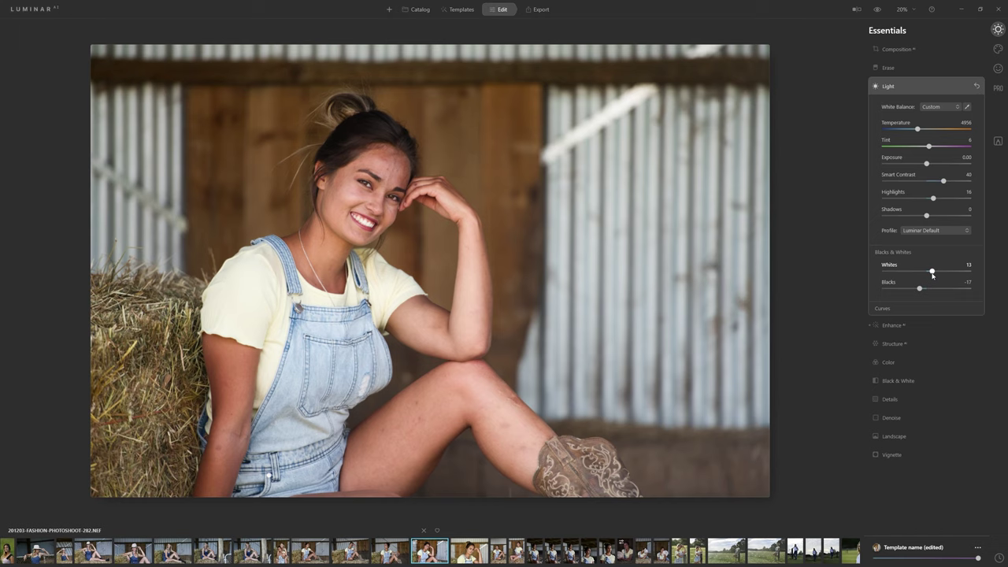
left_click(876, 9)
Step: Add a vignette with Amount -100, Feather 100 and Size 49
left_click(892, 455)
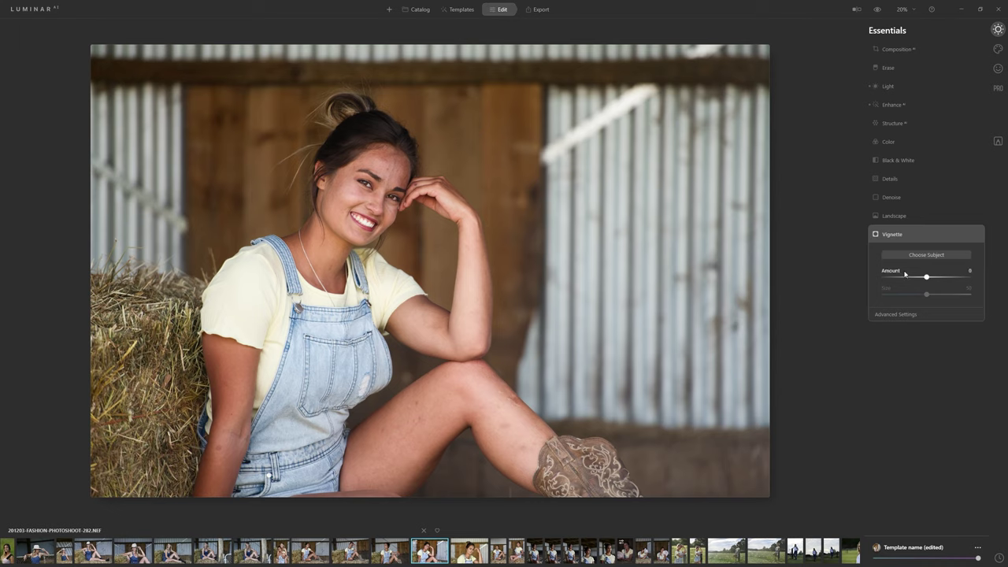
left_click_drag(926, 277, 878, 281)
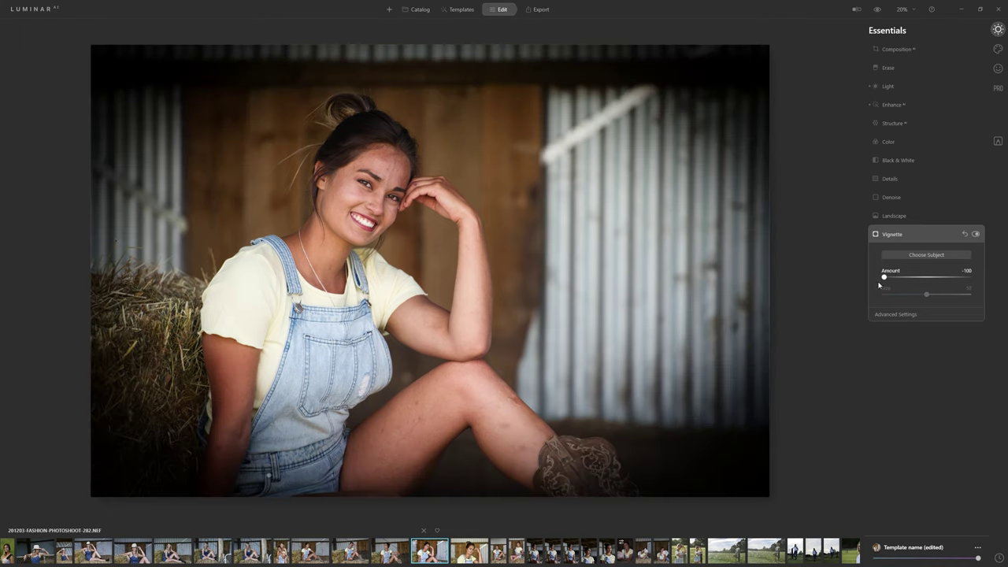
left_click(895, 314)
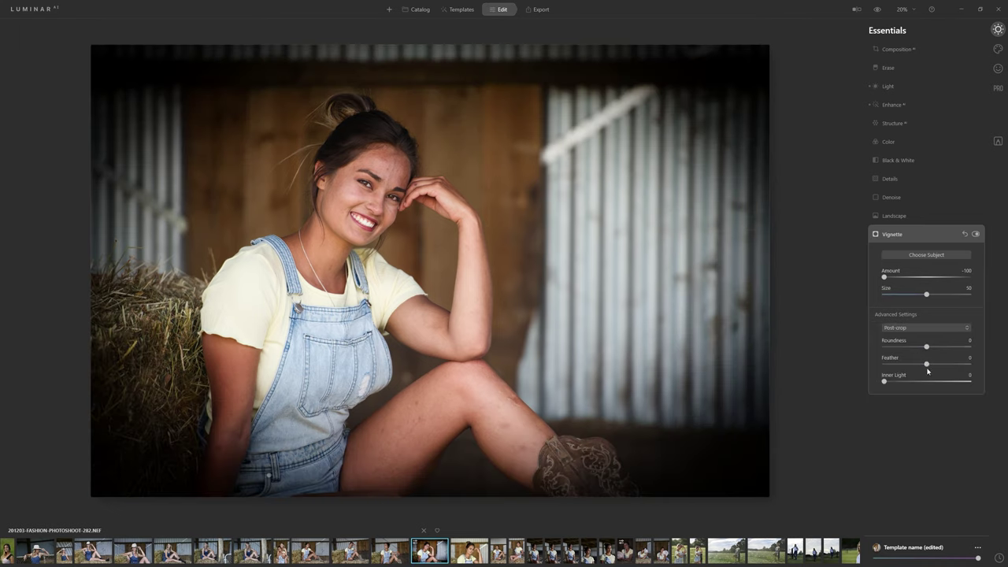
left_click_drag(926, 363, 970, 364)
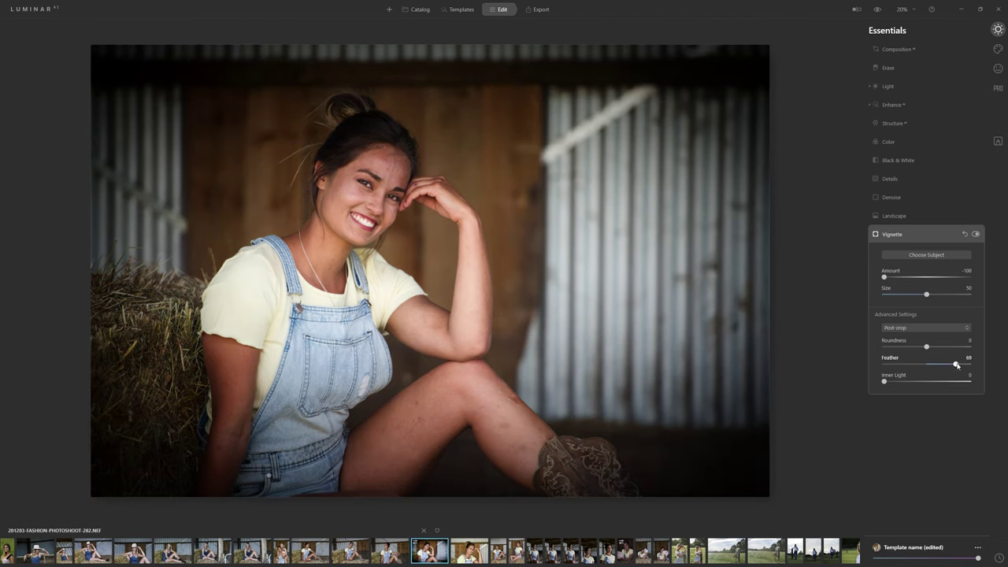
mouse_move(927, 295)
left_mouse_down()
mouse_move(936, 294)
mouse_move(925, 294)
left_mouse_up()
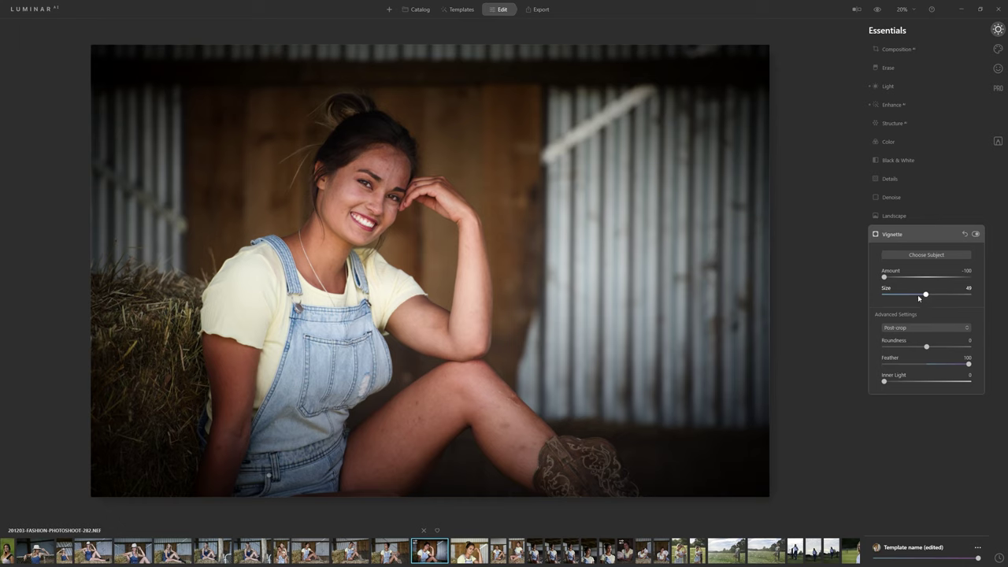
Step: Centre the vignette on the woman's upper body, set its Amount to -78, and compare the photo with and without it
left_click(376, 247)
left_click(375, 263)
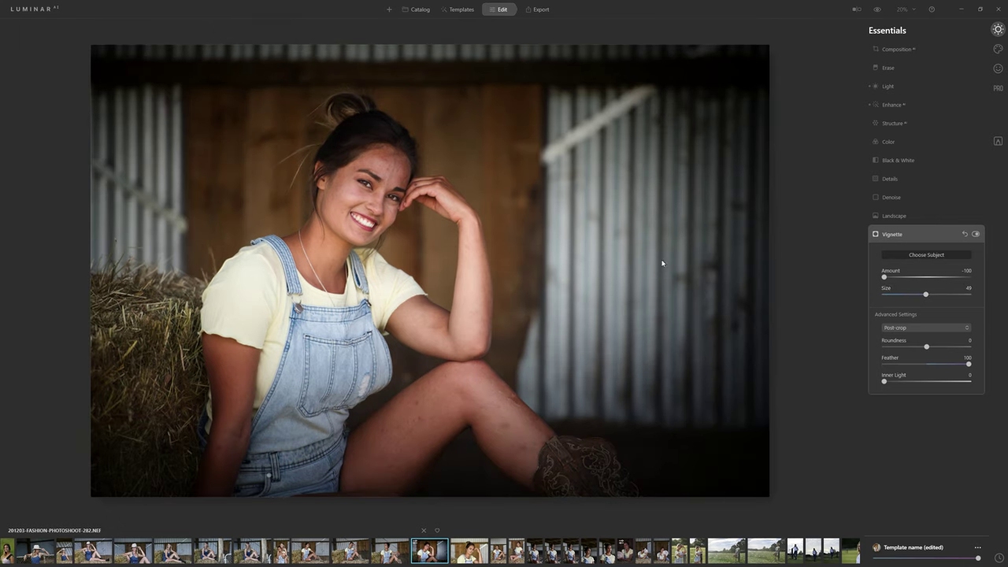
left_click_drag(884, 277, 895, 283)
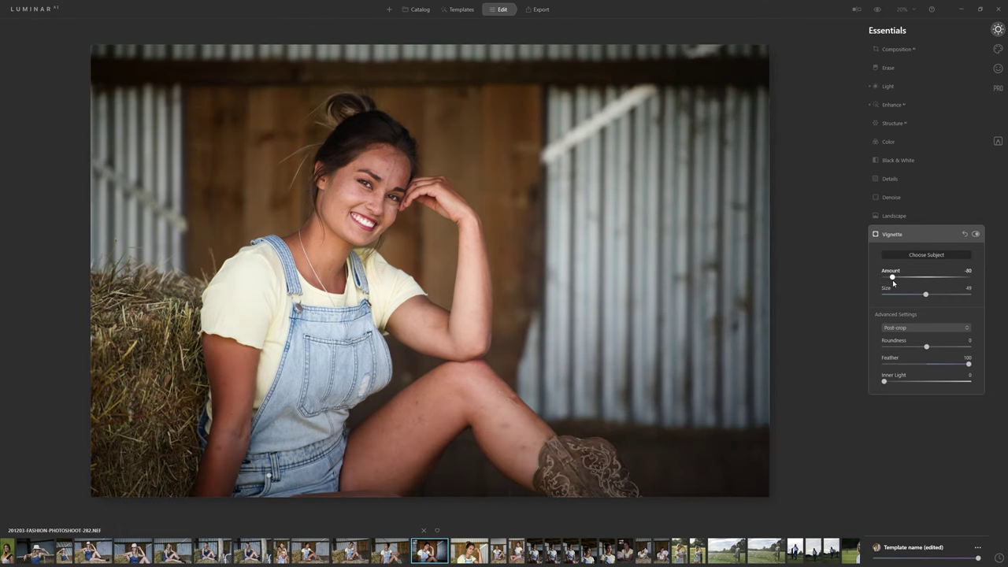
left_click_drag(892, 280, 894, 279)
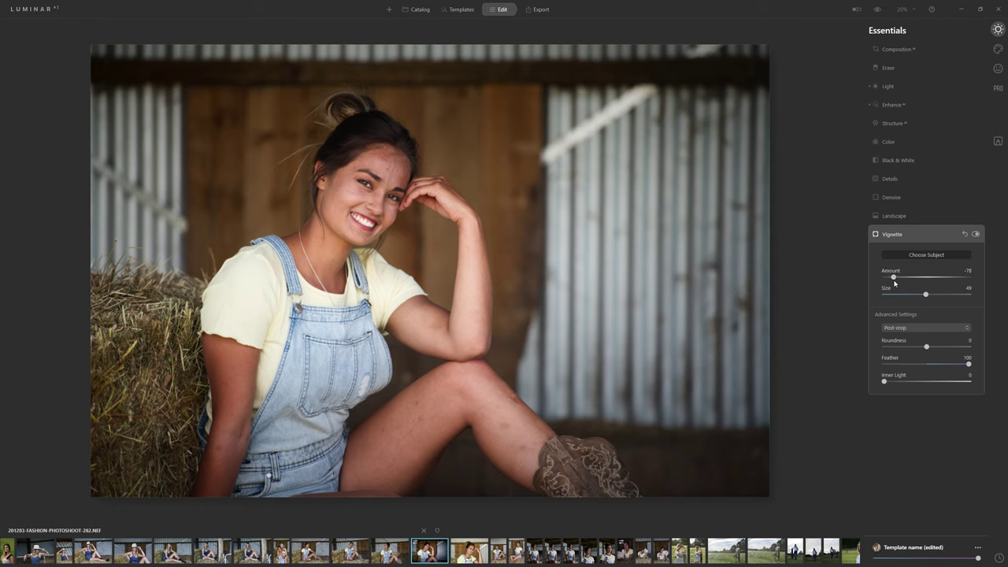
left_click(975, 234)
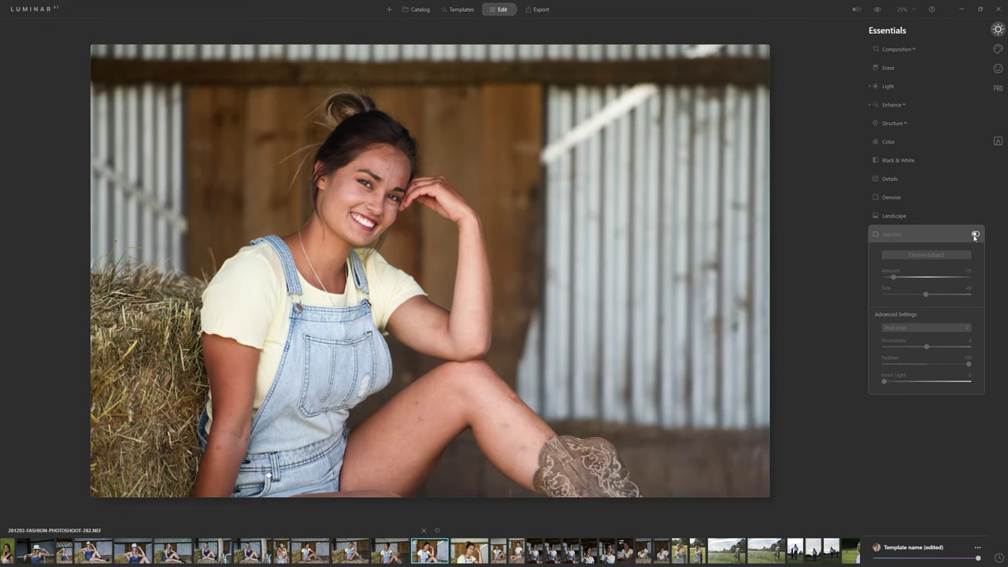
left_click(975, 235)
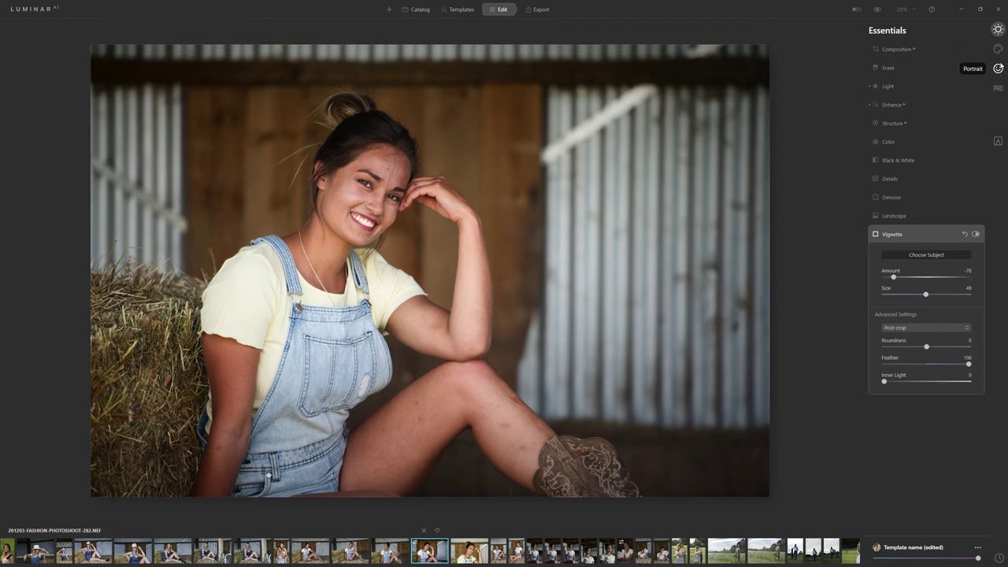
Step: Brighten the woman's face with the Face AI portrait tool, setting Face Light to about 55
left_click(998, 69)
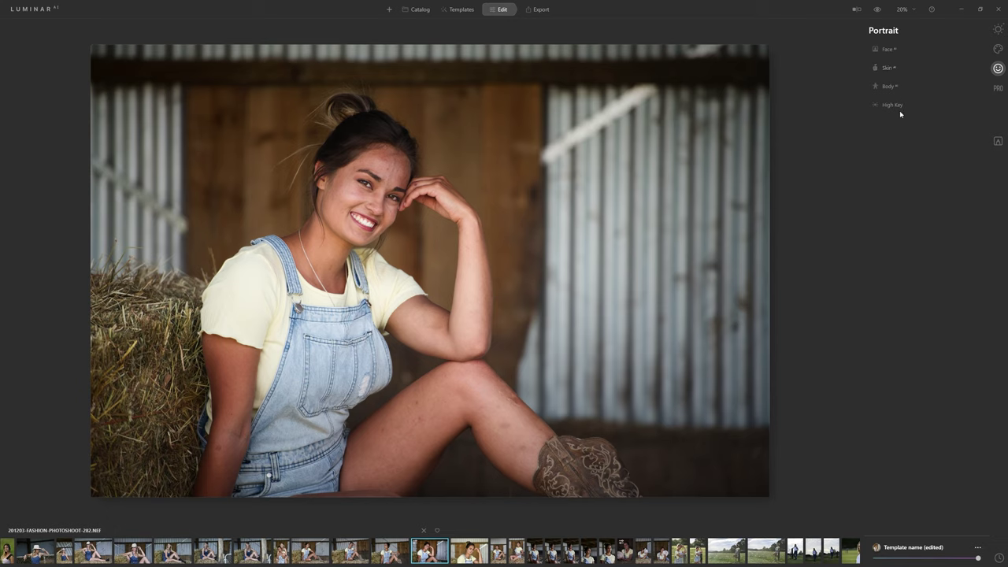
left_click(888, 49)
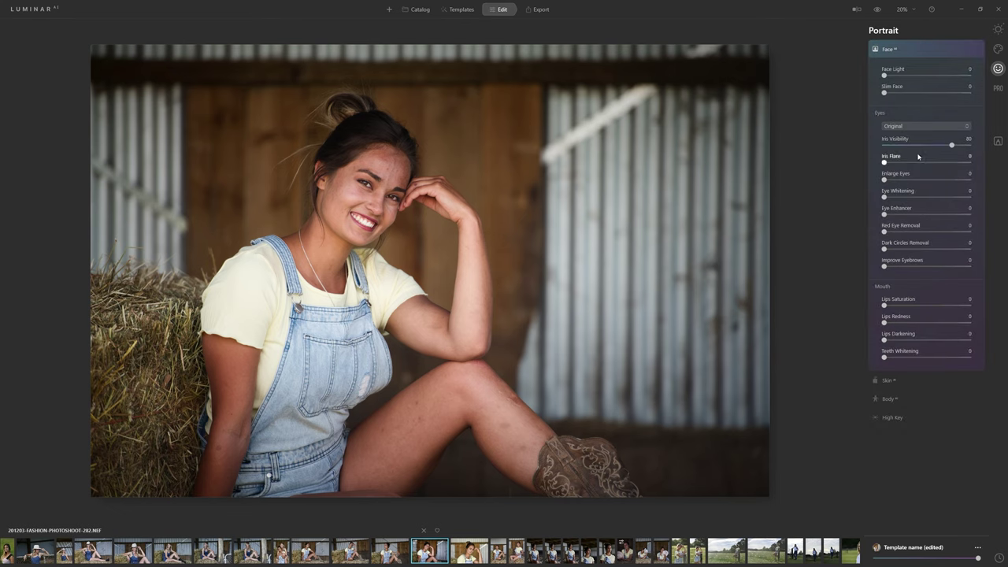
left_click(904, 50)
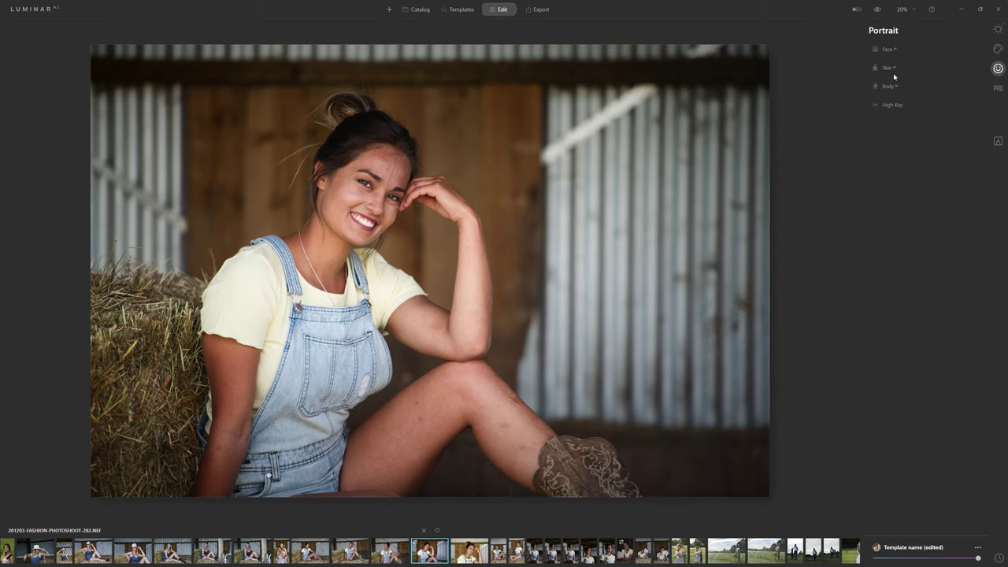
left_click(885, 52)
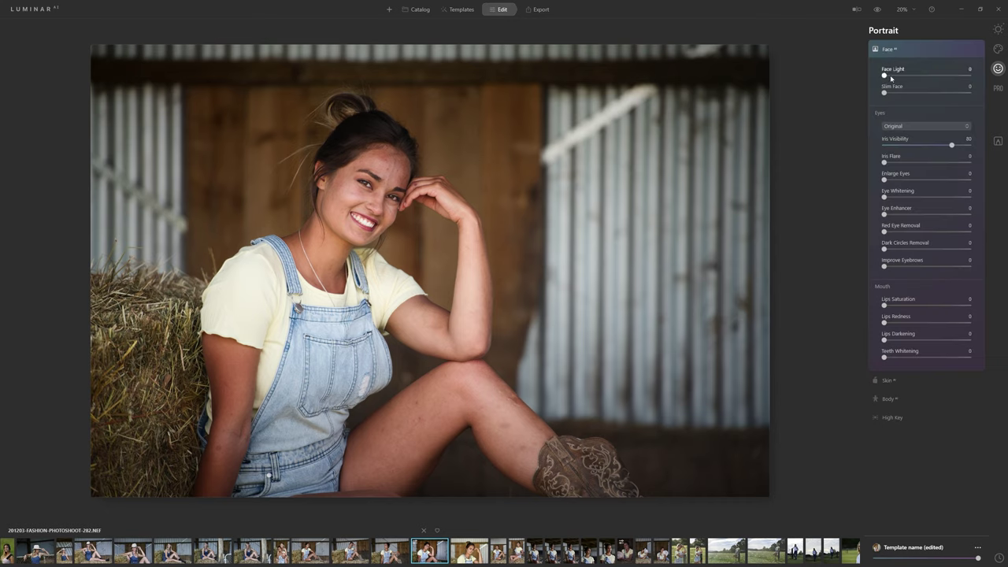
left_click_drag(884, 74, 970, 83)
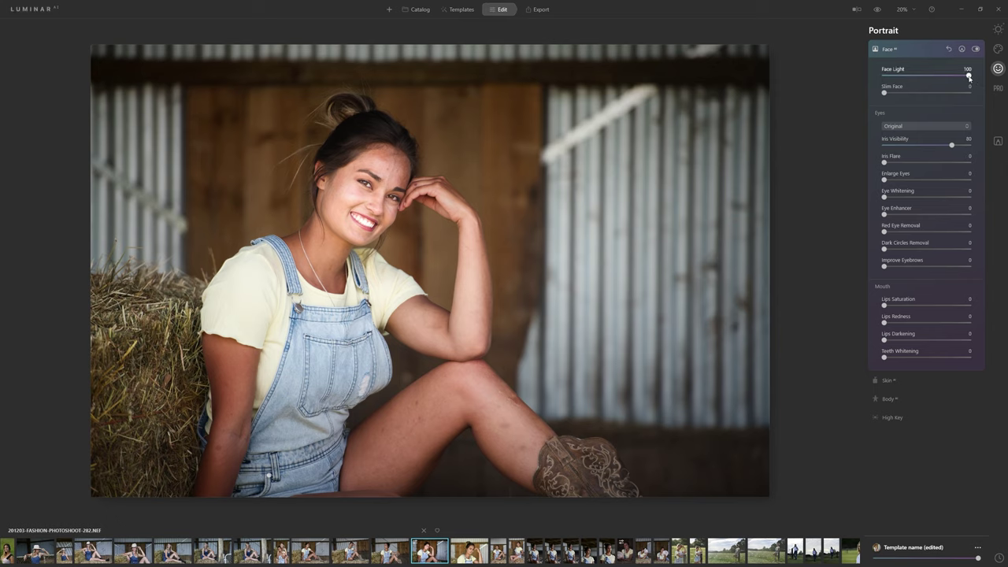
left_click_drag(969, 77, 930, 76)
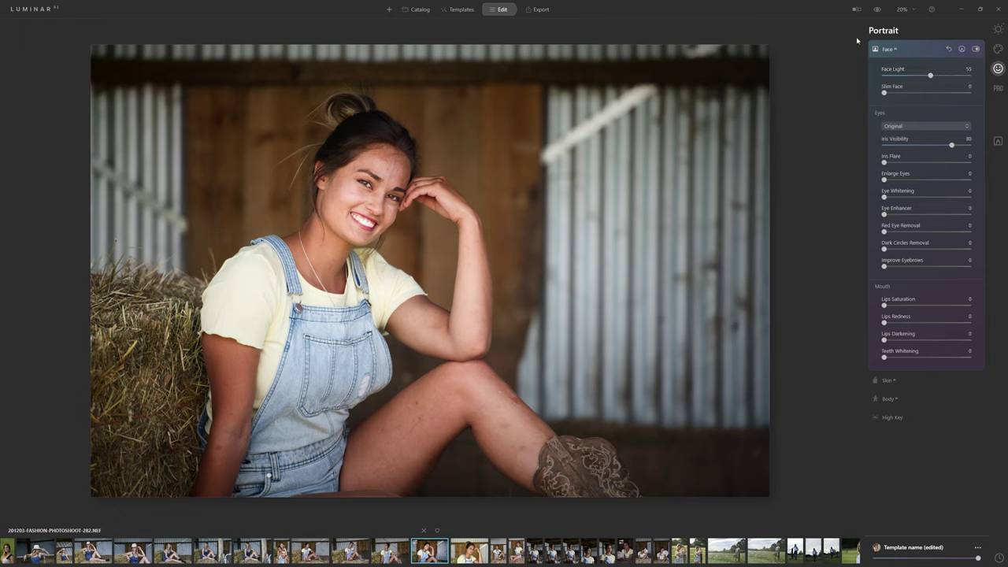
Step: Reduce the Face Light on the woman's face to 21, checking it close up at 50% zoom
left_click(903, 9)
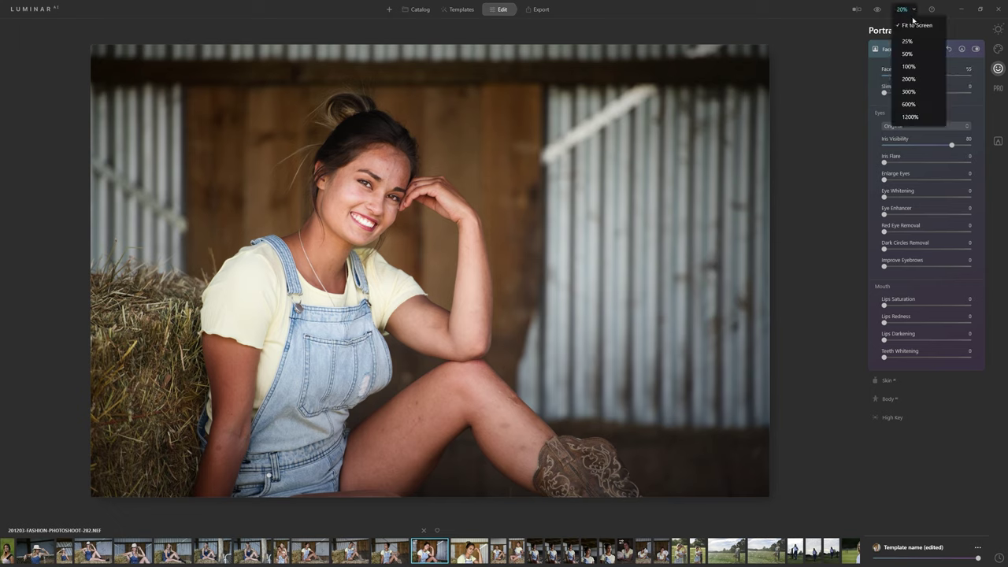
left_click(909, 67)
left_click_drag(365, 160, 721, 456)
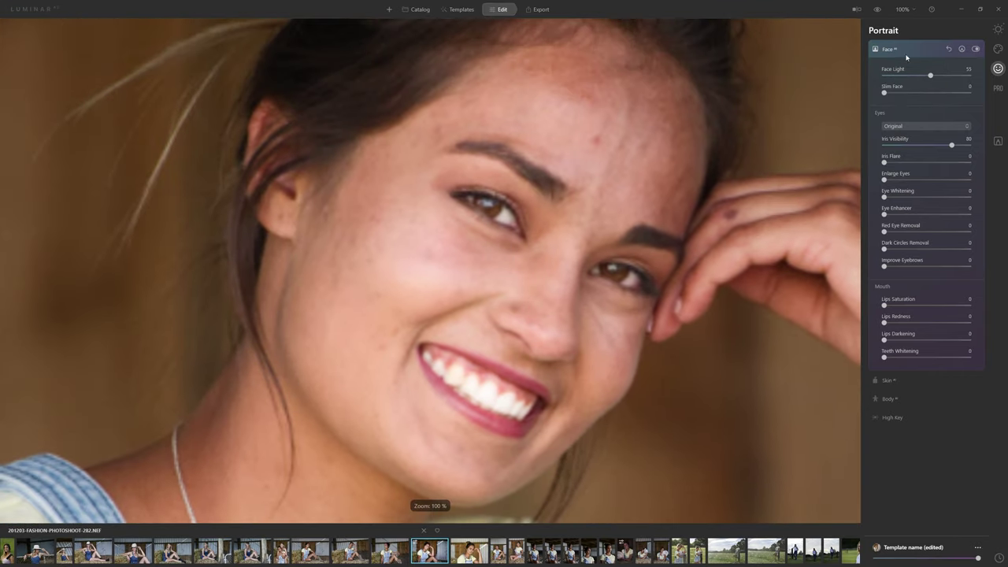
key("ctrl+minus")
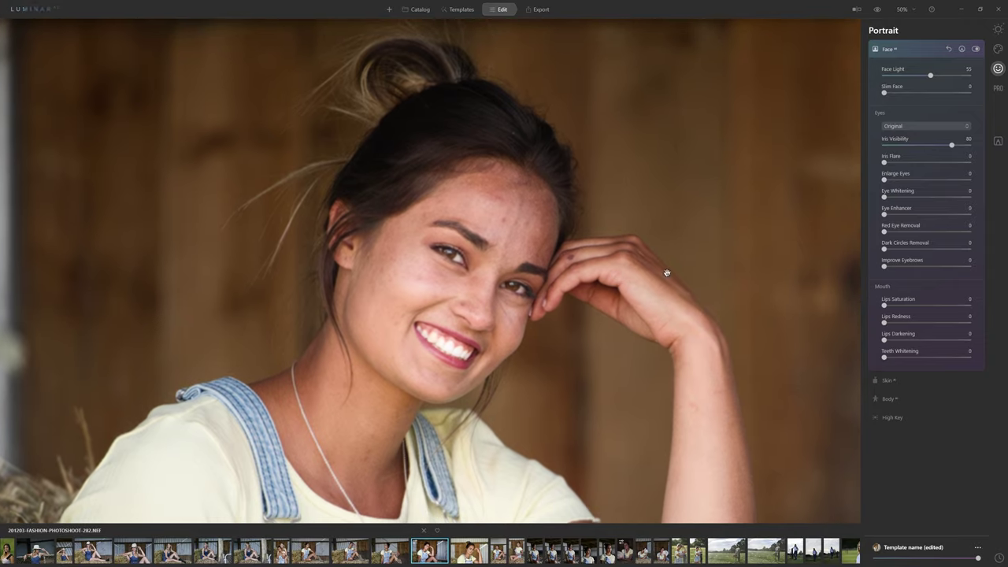
mouse_move(929, 75)
left_mouse_down()
mouse_move(967, 75)
mouse_move(904, 76)
mouse_move(937, 77)
mouse_move(926, 77)
left_mouse_up()
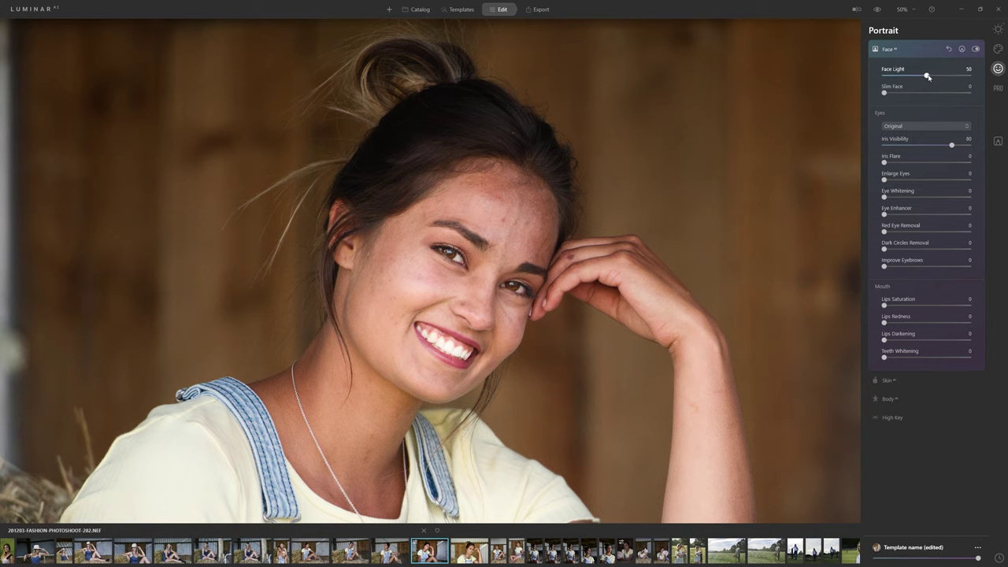
left_click_drag(928, 76, 904, 89)
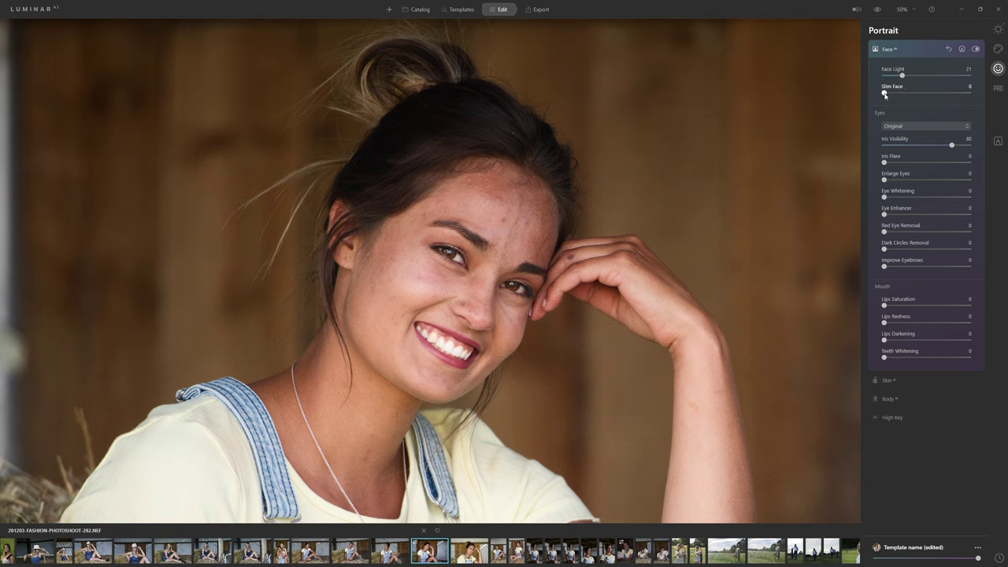
Step: Preview the strongest and weakest face slimming, and set Slim Face to 10
left_click_drag(884, 94, 1005, 105)
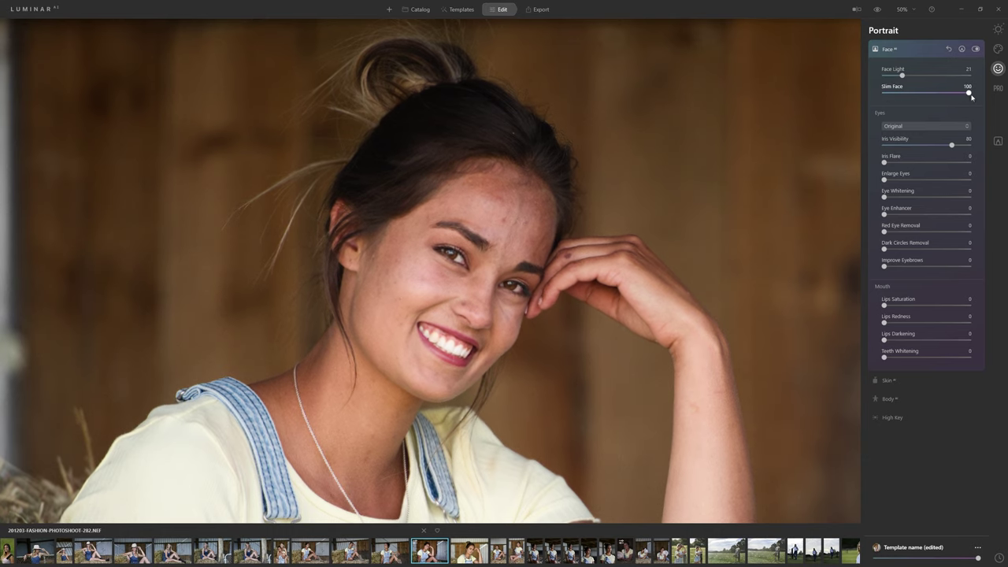
left_click_drag(969, 93, 884, 92)
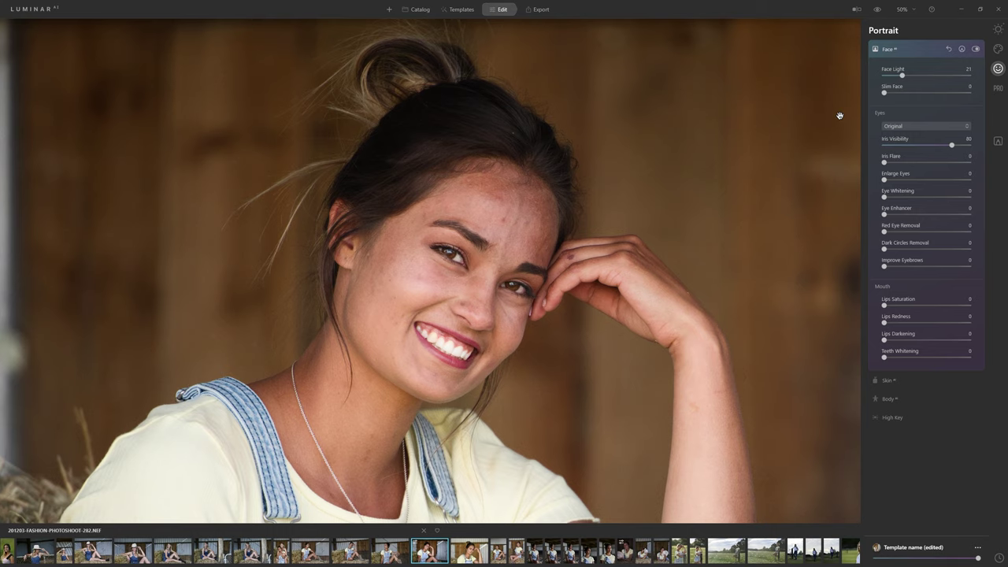
mouse_move(883, 93)
left_mouse_down()
mouse_move(899, 95)
mouse_move(891, 101)
left_mouse_up()
Step: Try the Blue eye colour with Iris Visibility raised to 100, and change the eye colour to Brown
left_click(913, 128)
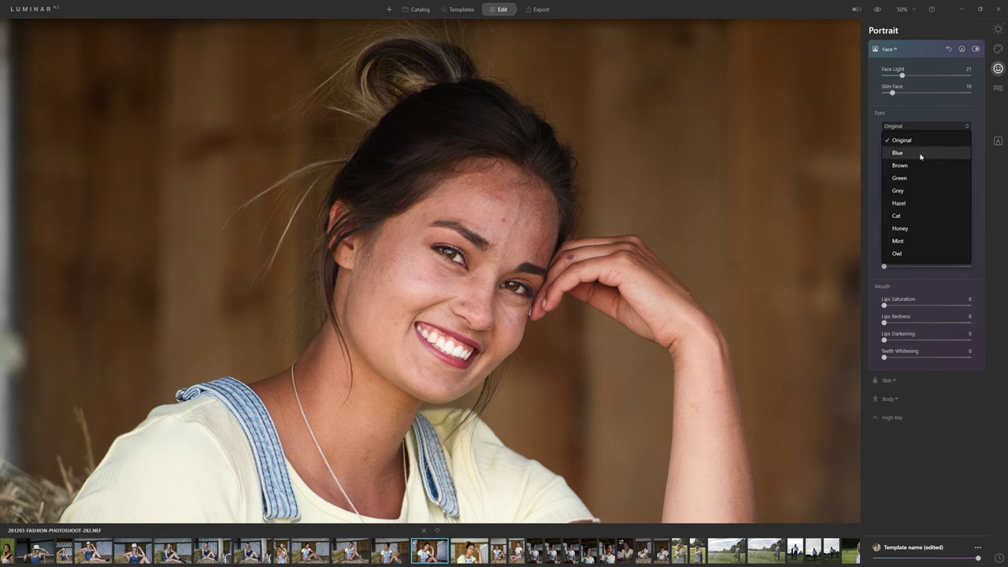
left_click(921, 154)
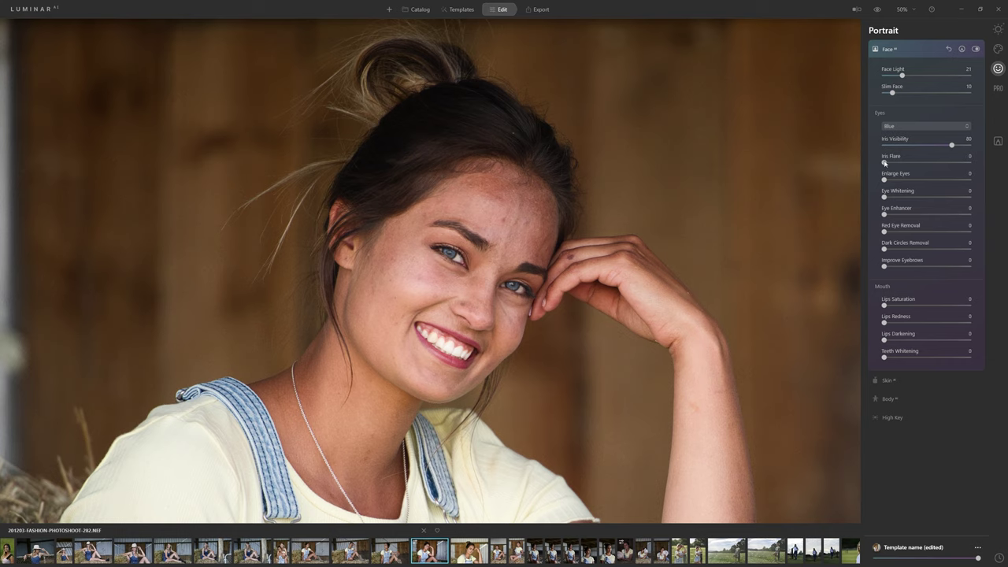
left_click_drag(951, 145, 869, 148)
left_click_drag(940, 157, 979, 158)
left_click(929, 127)
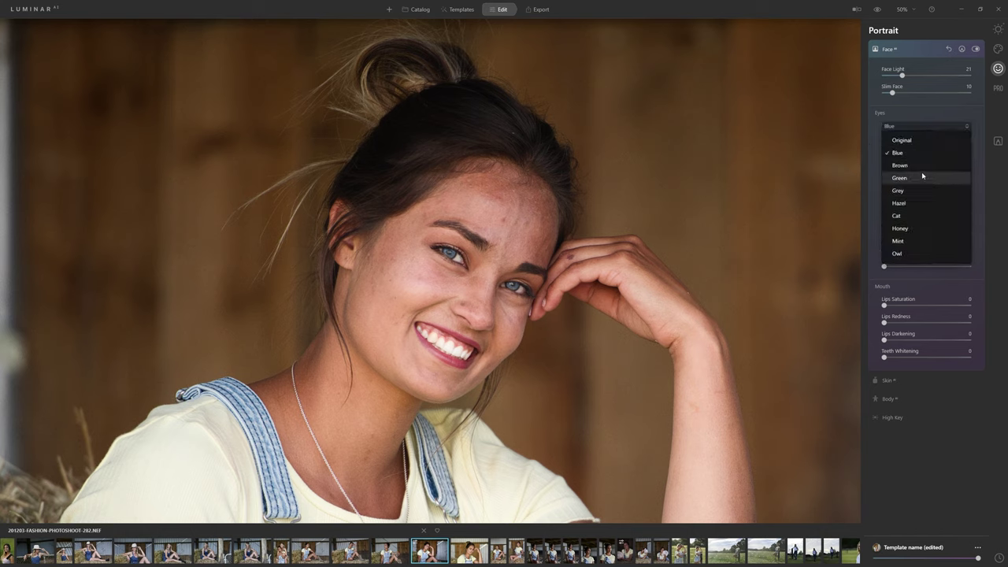
left_click(925, 166)
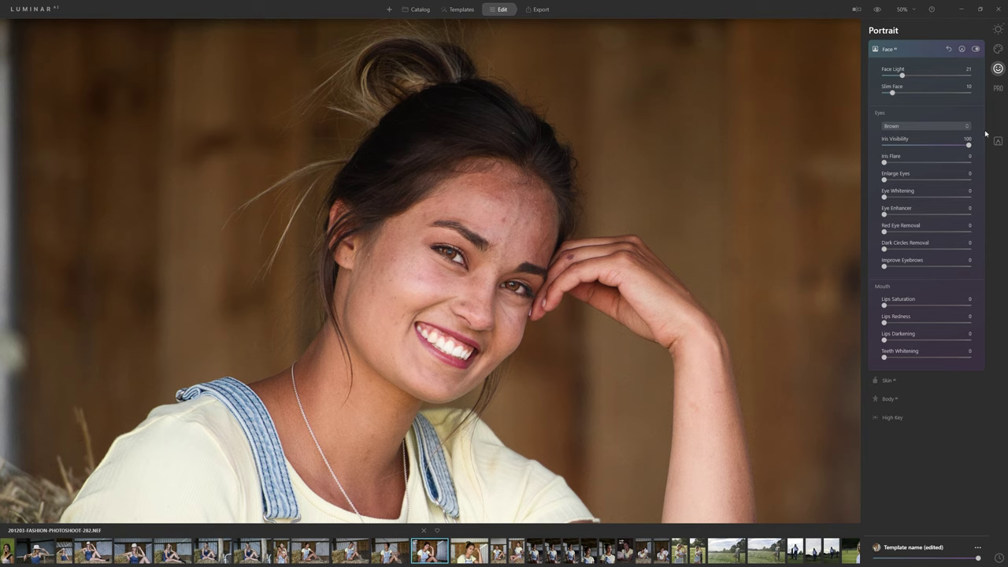
Step: Compare the face with and without the Face AI adjustments, examining the eyes at 300% zoom and returning to 100%
left_click(977, 50)
left_click(977, 49)
left_click(976, 50)
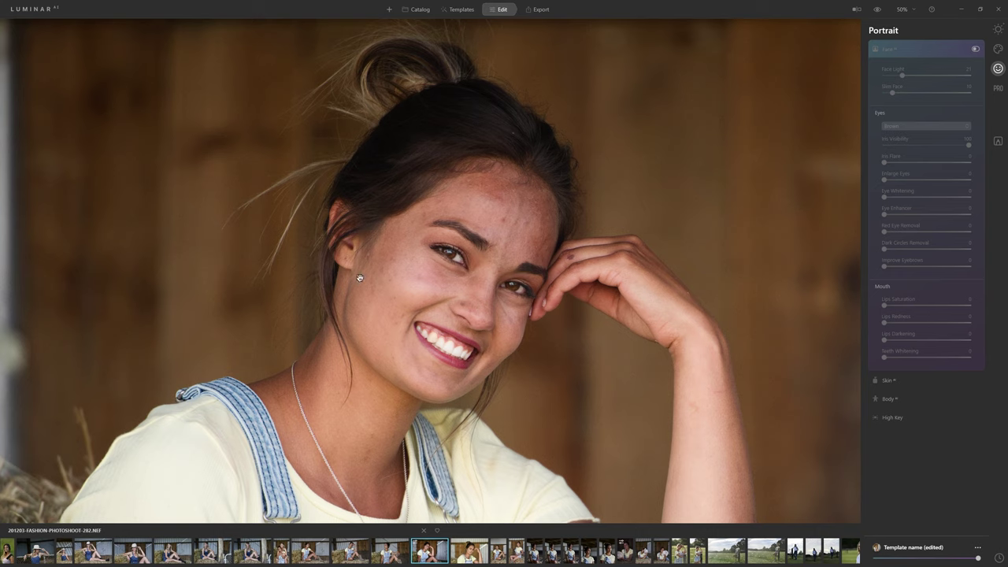
left_click(904, 10)
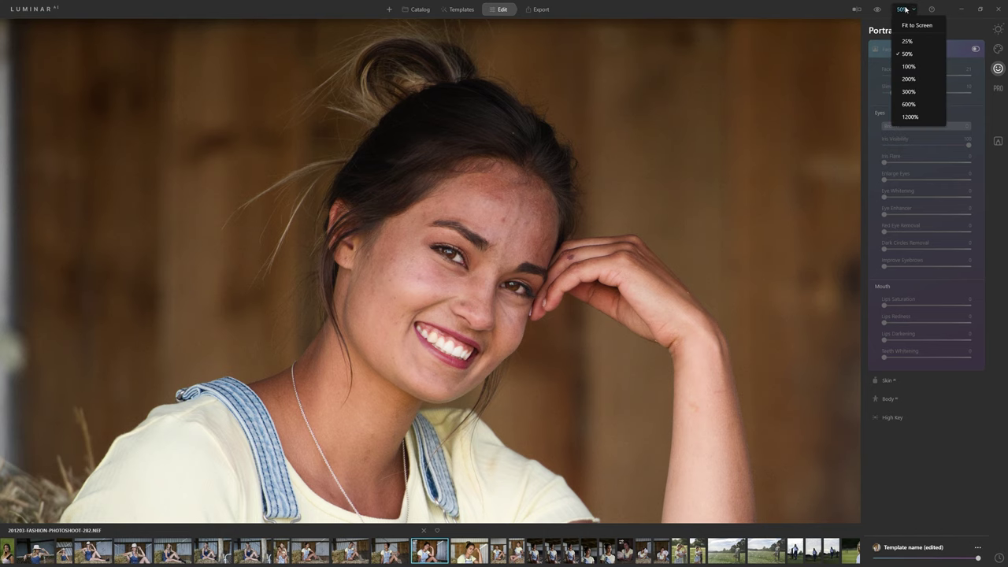
left_click(918, 91)
left_click_drag(700, 184, 402, 174)
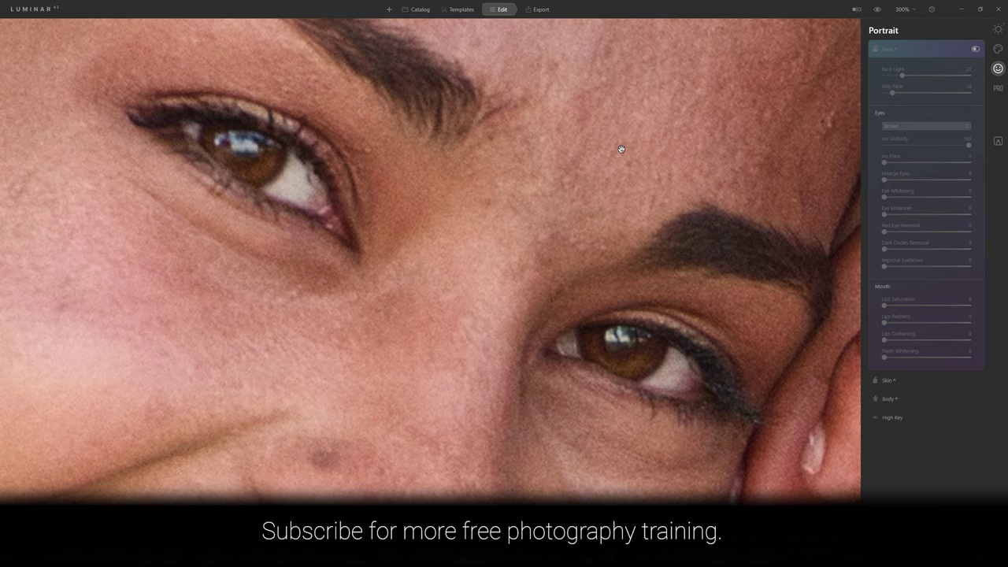
left_click(903, 9)
left_click(921, 68)
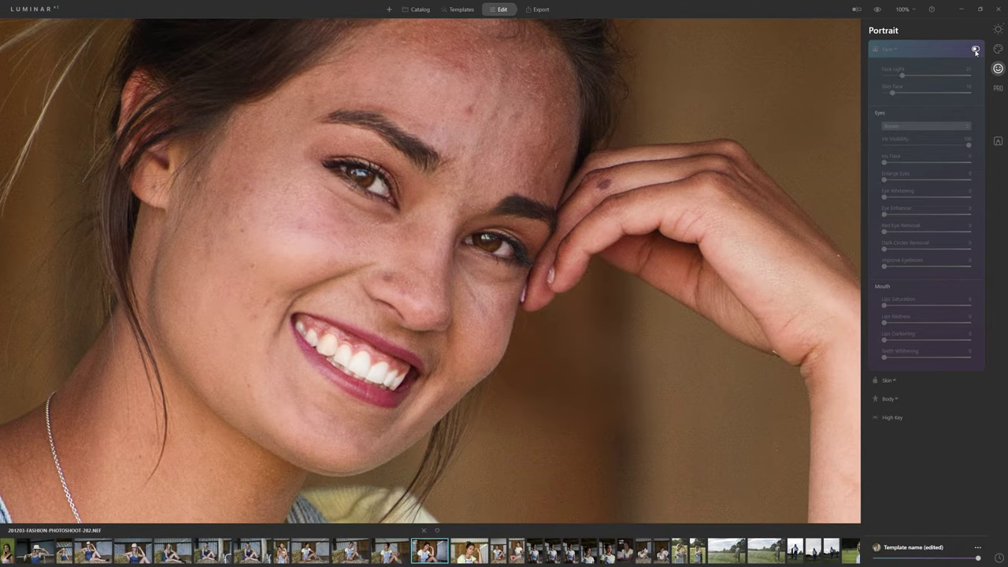
left_click(976, 49)
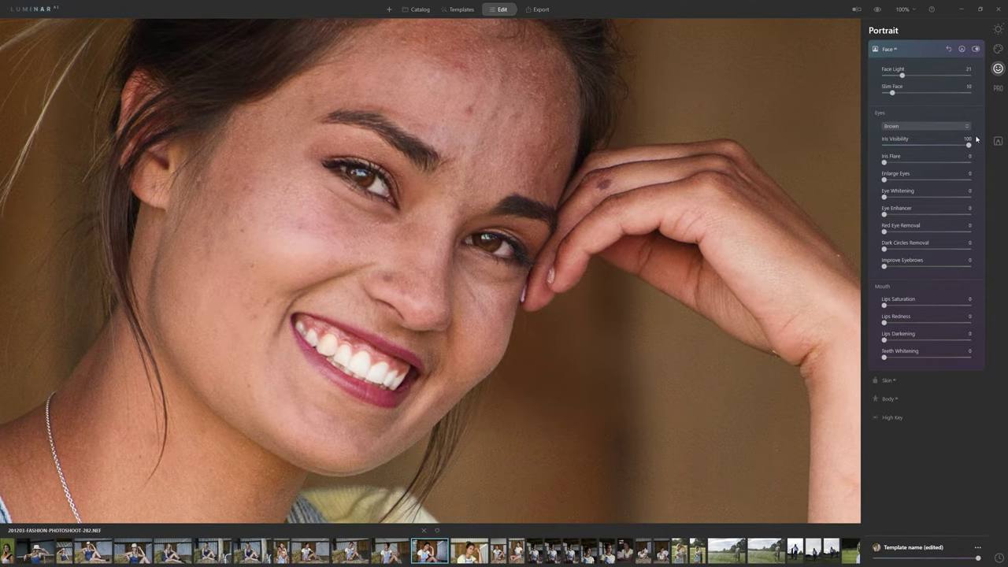
Step: Set Iris Visibility to 21 and Iris Flare to 44 for the woman's eyes
left_click_drag(969, 147, 901, 150)
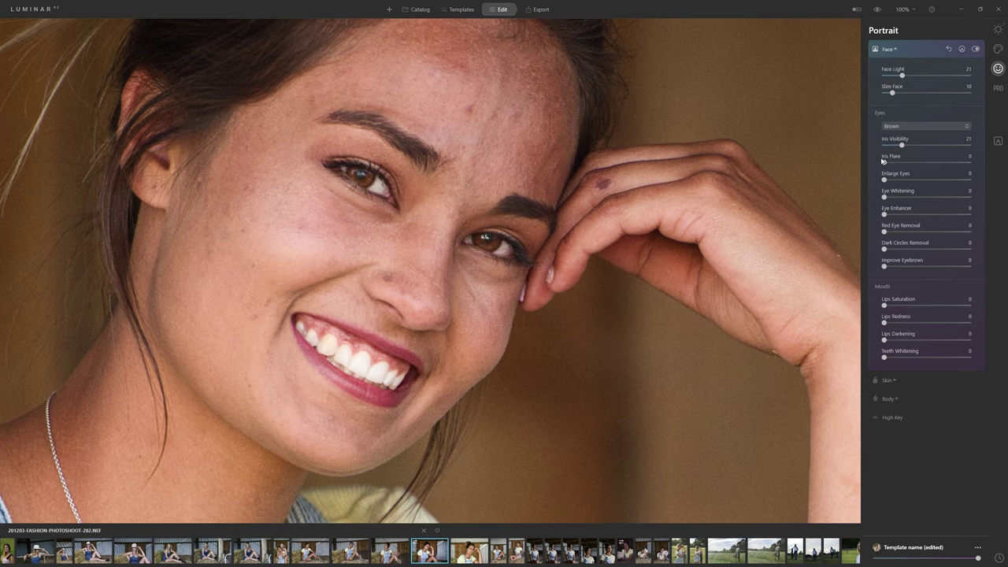
left_click_drag(886, 162, 998, 168)
left_click_drag(970, 163, 902, 162)
left_click_drag(902, 162, 920, 163)
Step: Test different eye sizes, then set Enlarge Eyes to 18 and Eye Whitening to 23
left_click_drag(885, 180, 995, 197)
left_click_drag(888, 185, 922, 187)
left_click(920, 182)
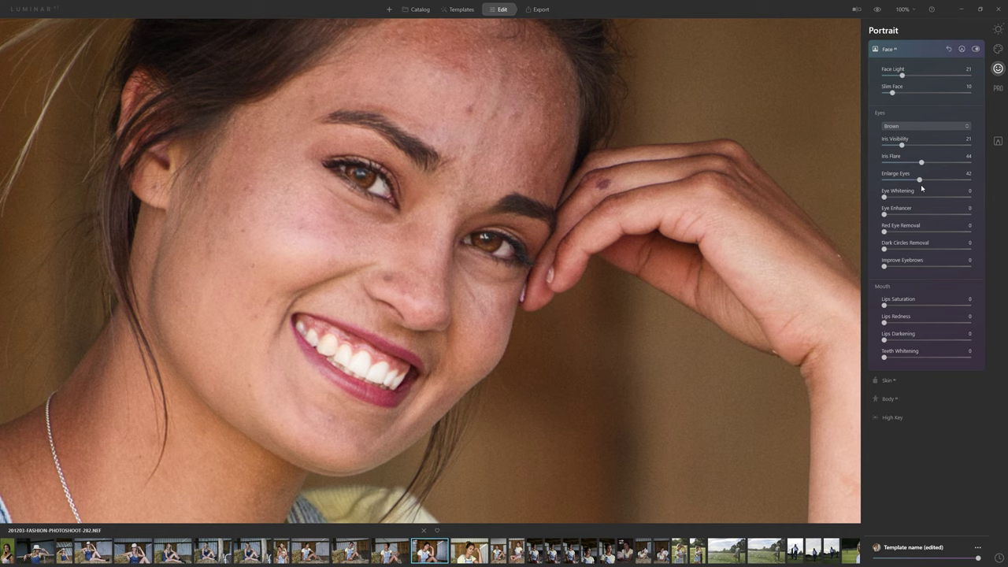
left_click_drag(921, 184, 988, 198)
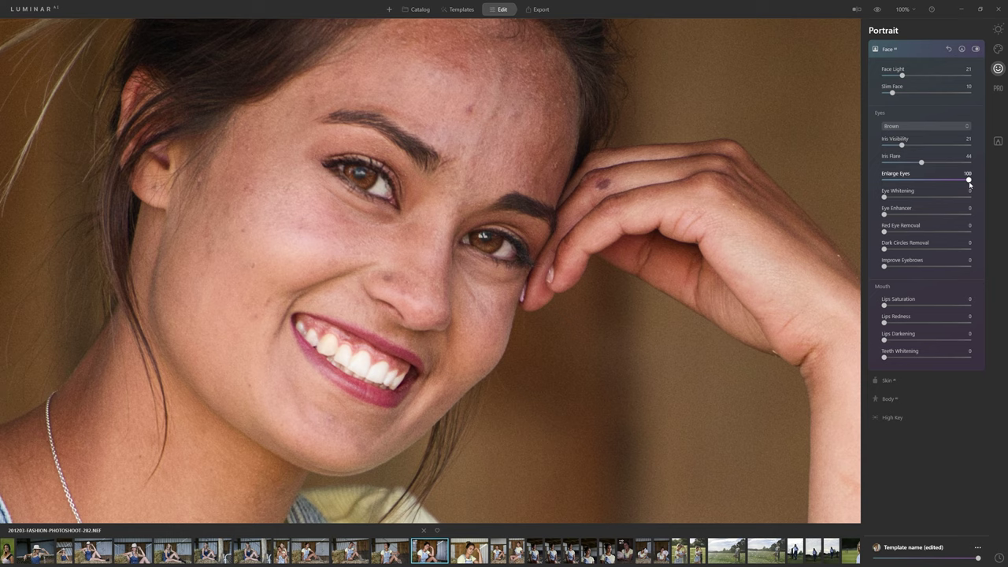
left_click_drag(968, 179, 874, 182)
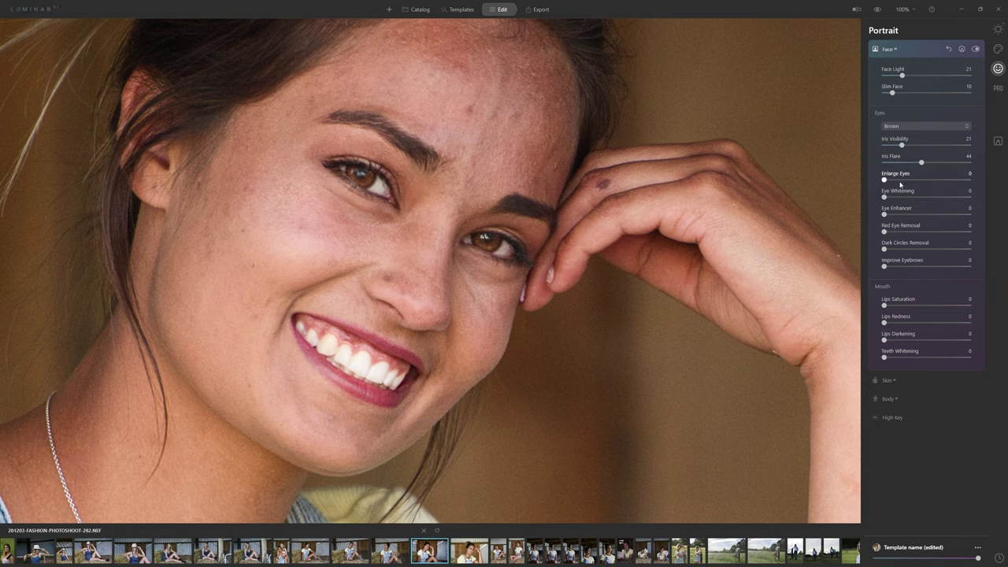
left_click_drag(885, 181, 913, 185)
mouse_move(912, 182)
left_mouse_down()
mouse_move(884, 184)
mouse_move(927, 187)
left_mouse_up()
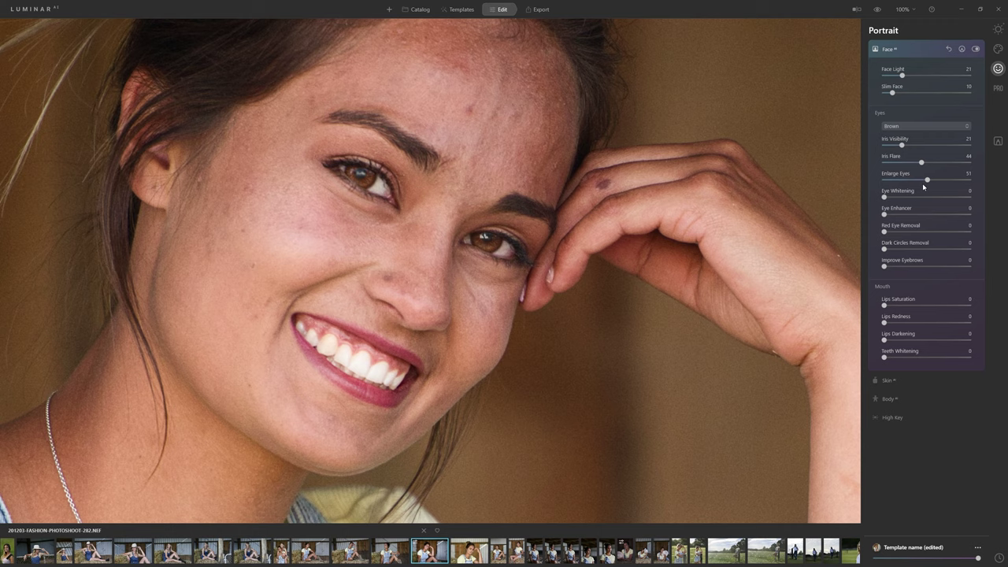
left_click_drag(922, 184, 907, 208)
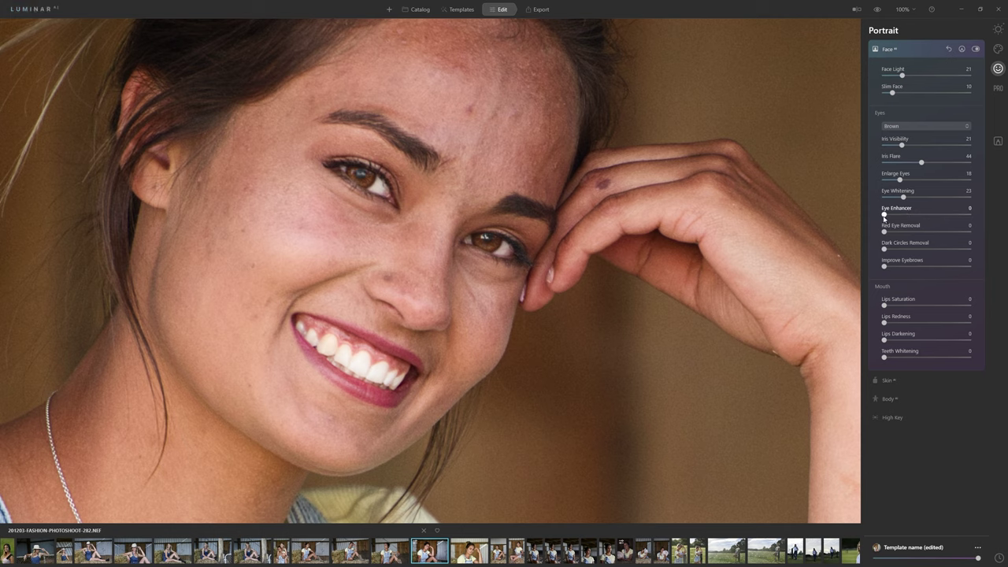
Step: Set Eye Enhancer to 59 and Dark Circles Removal to 27 after previewing both at full strength
left_click_drag(884, 218, 945, 224)
left_click_drag(903, 214, 981, 214)
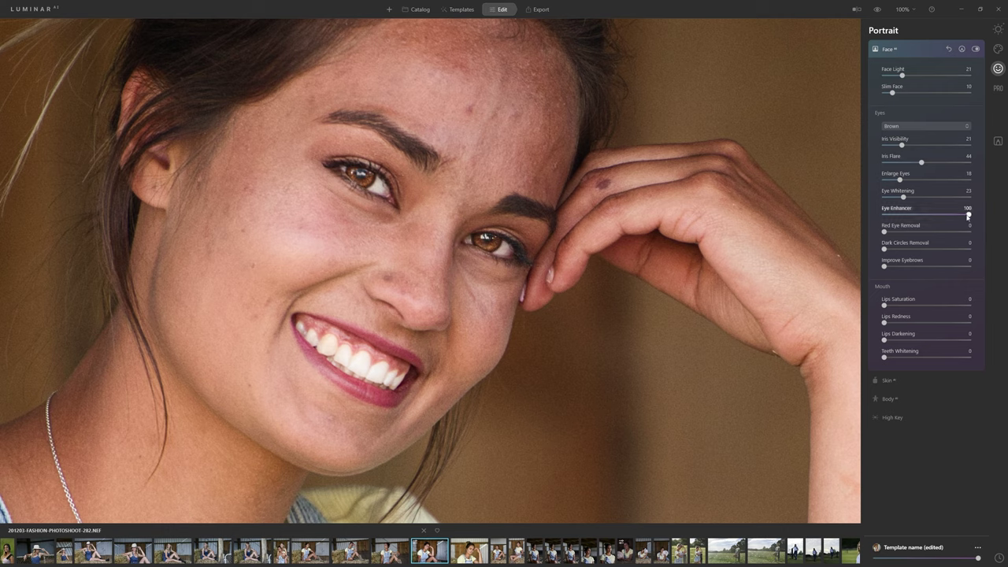
left_click_drag(968, 217, 933, 226)
left_click_drag(884, 250, 984, 254)
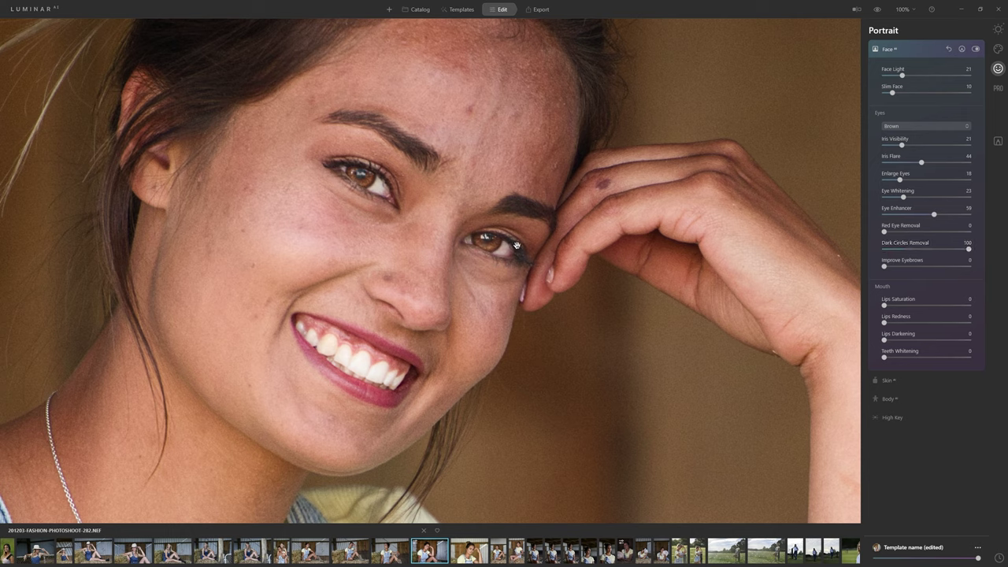
left_click_drag(940, 251, 907, 249)
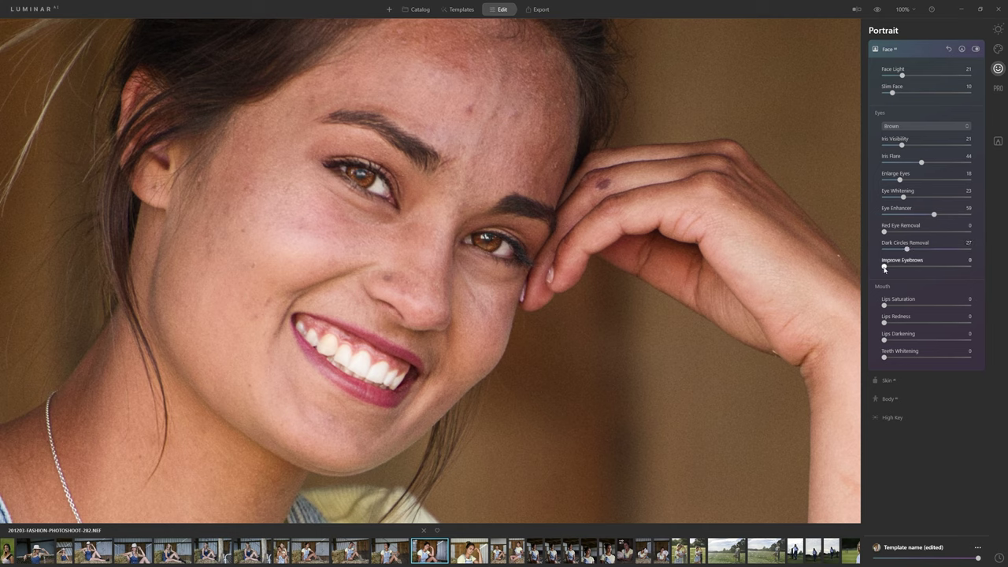
Step: Compare the eyebrows with Improve Eyebrows at 0 and 100, and set it to 38
left_click_drag(883, 268, 975, 287)
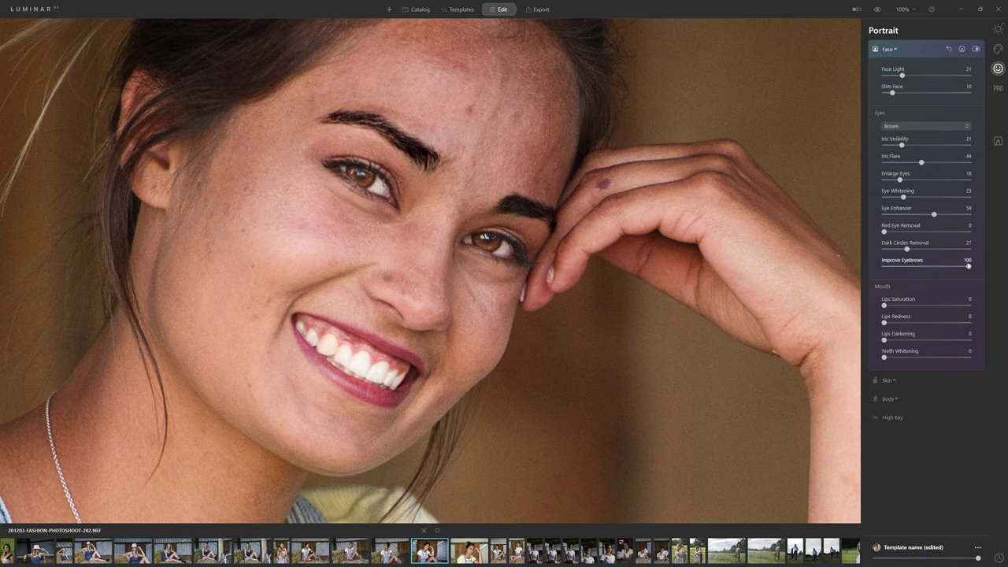
left_click_drag(968, 266, 884, 267)
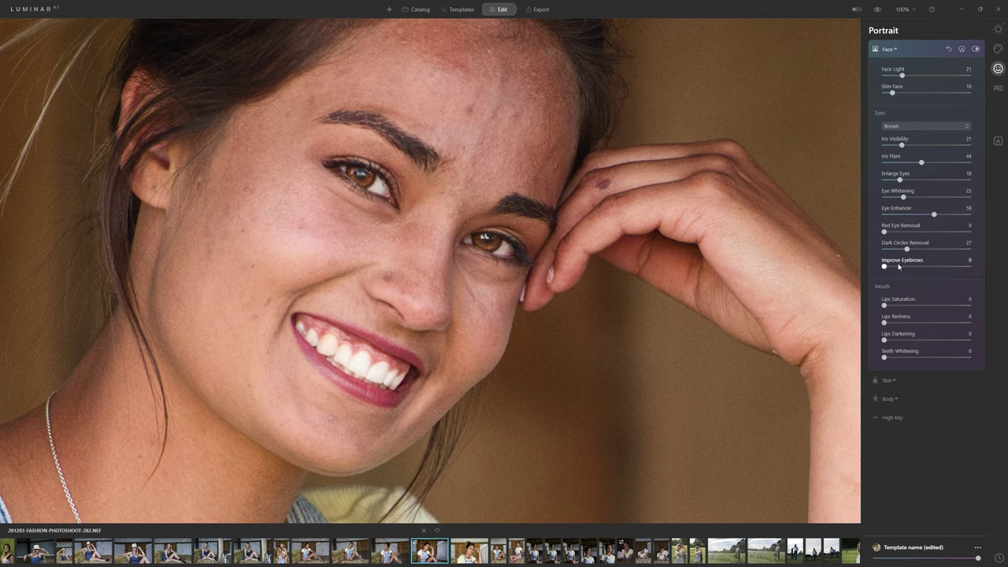
left_click_drag(885, 267, 969, 266)
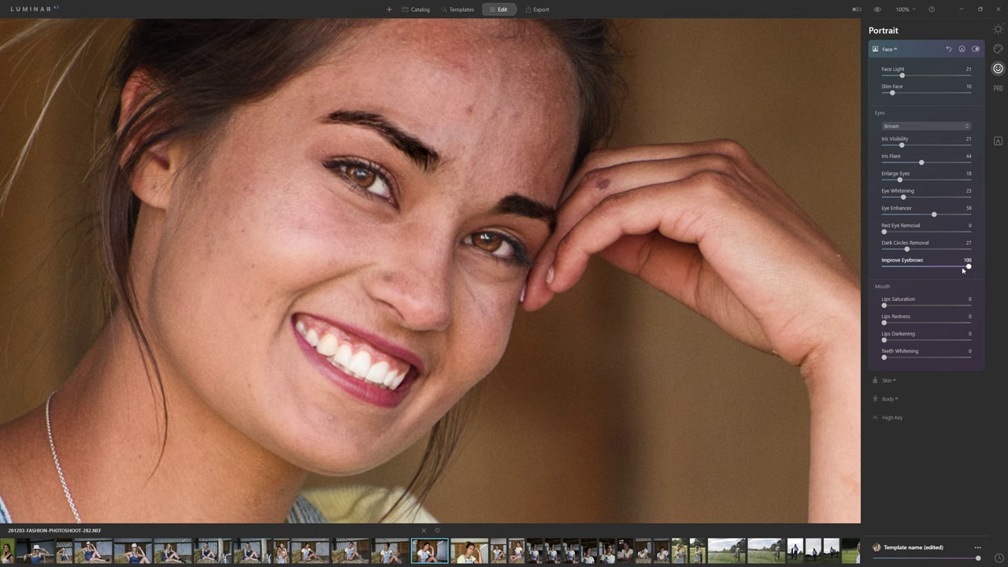
left_click_drag(970, 269, 910, 267)
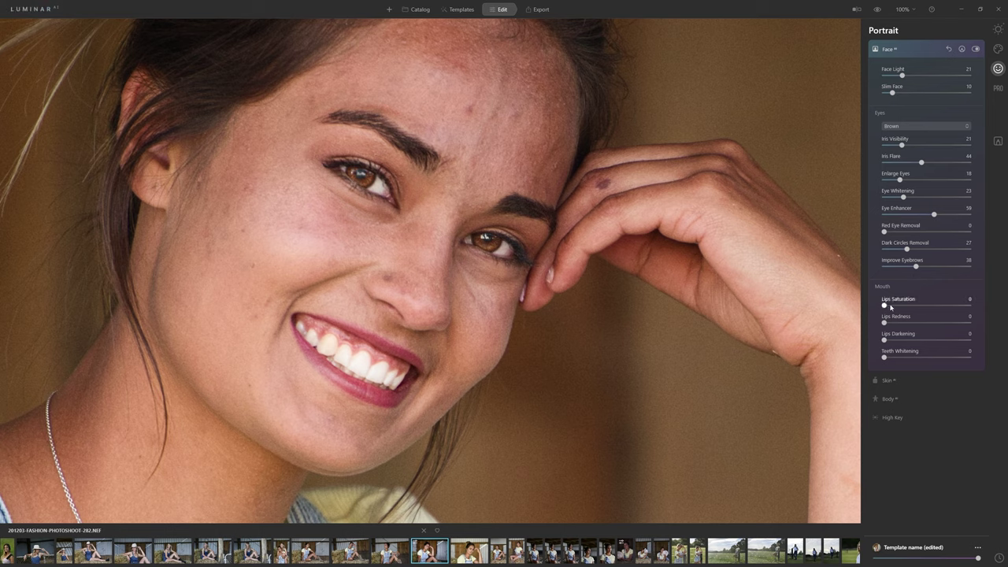
Step: Preview Lips Saturation, Lips Redness, Lips Darkening and Teeth Whitening at 100 on the woman's mouth
left_click_drag(889, 304, 968, 306)
left_click_drag(883, 322, 974, 319)
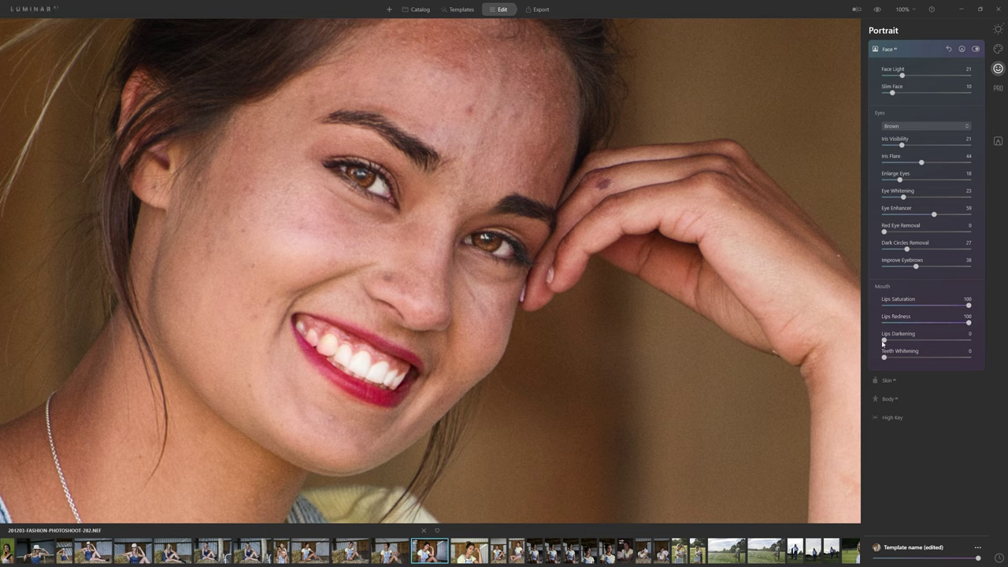
left_click_drag(883, 339, 992, 328)
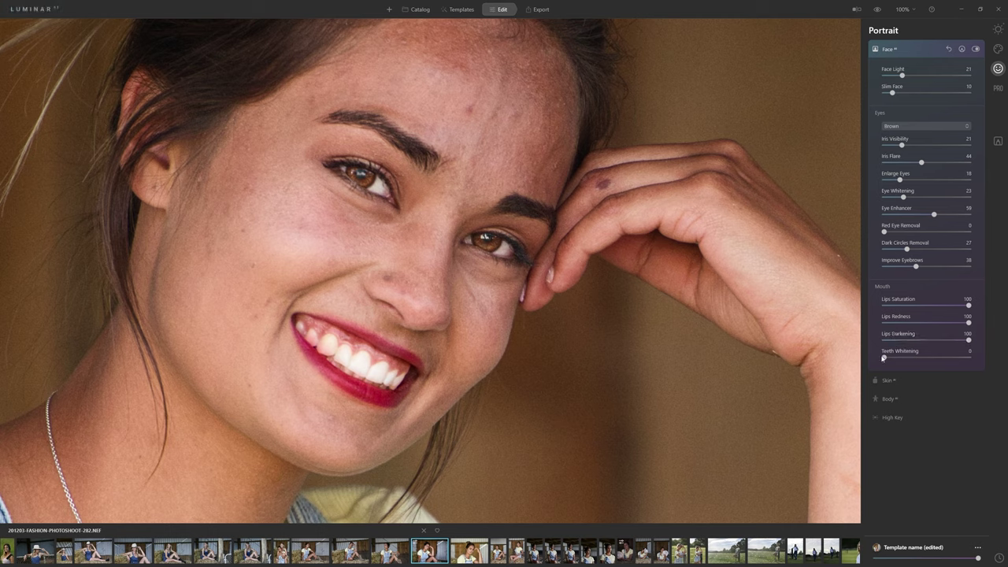
left_click_drag(883, 359, 1006, 337)
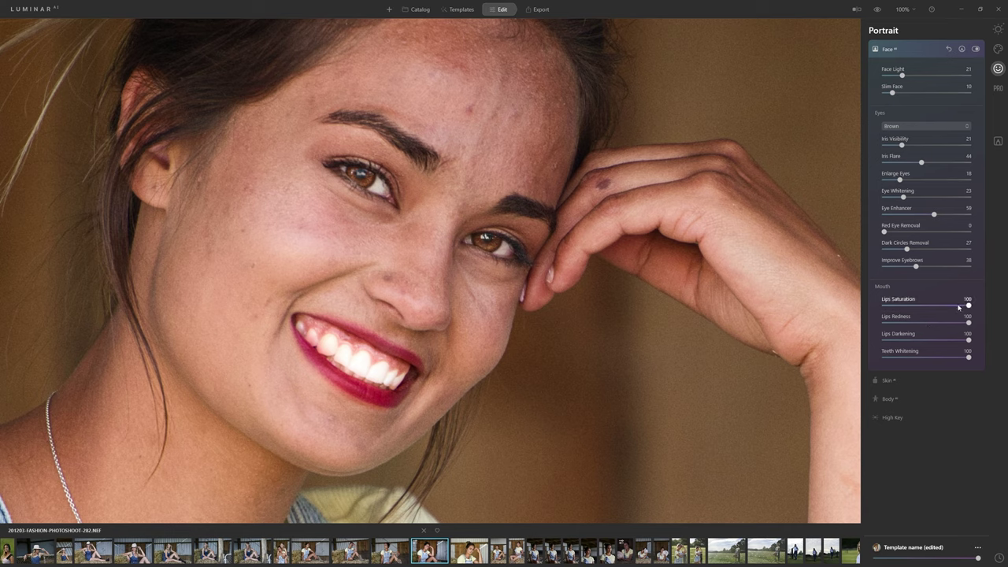
Step: Set Lips Saturation to 36, Lips Redness to 0, Lips Darkening to 55 and Teeth Whitening to 0, and turn Face AI off for comparison
left_click_drag(968, 305, 884, 323)
left_click_drag(968, 339, 930, 358)
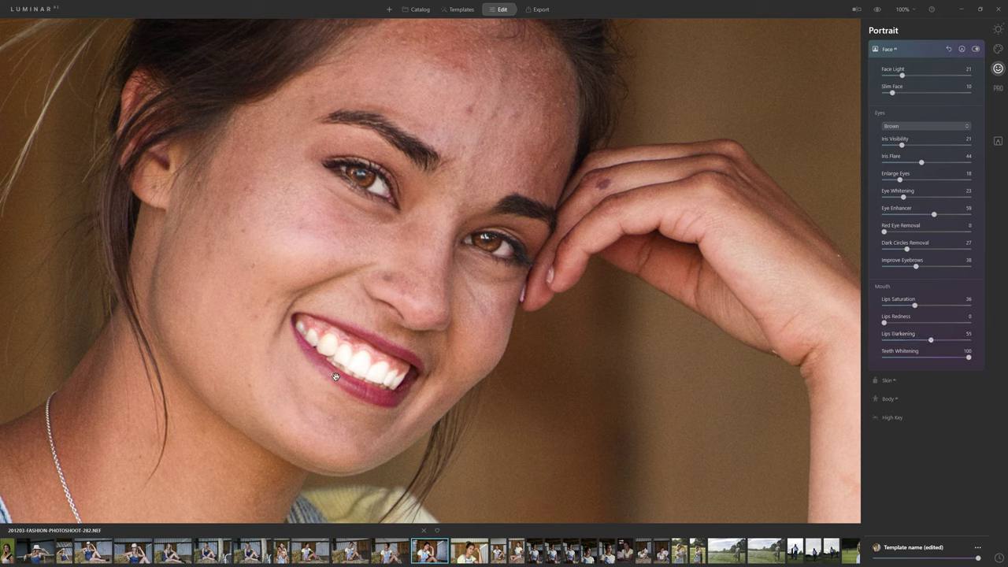
left_click_drag(971, 361, 870, 368)
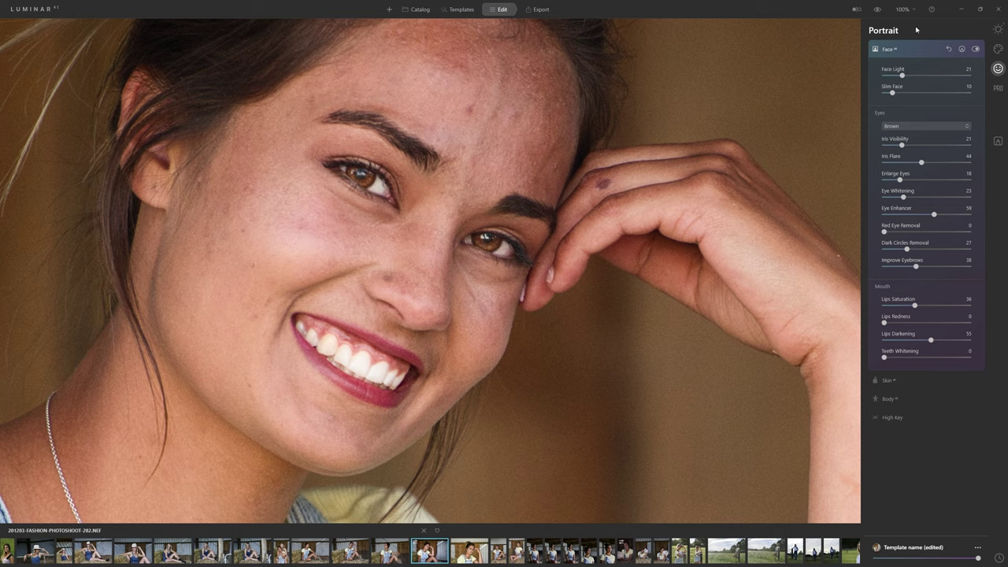
left_click(976, 48)
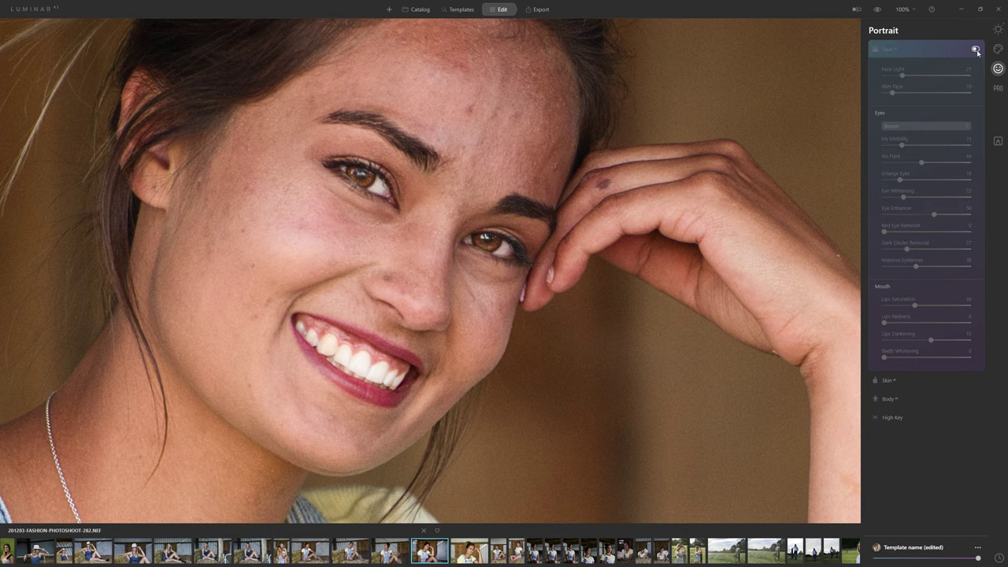
Step: Compare the woman's face with Face AI off and on, keep it on, and close its settings
left_click(976, 48)
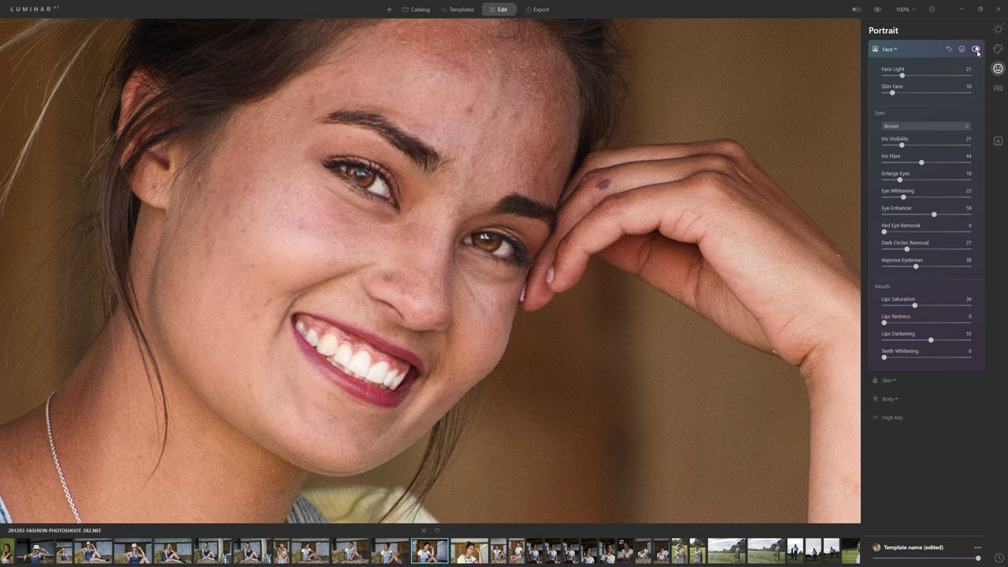
left_click(976, 49)
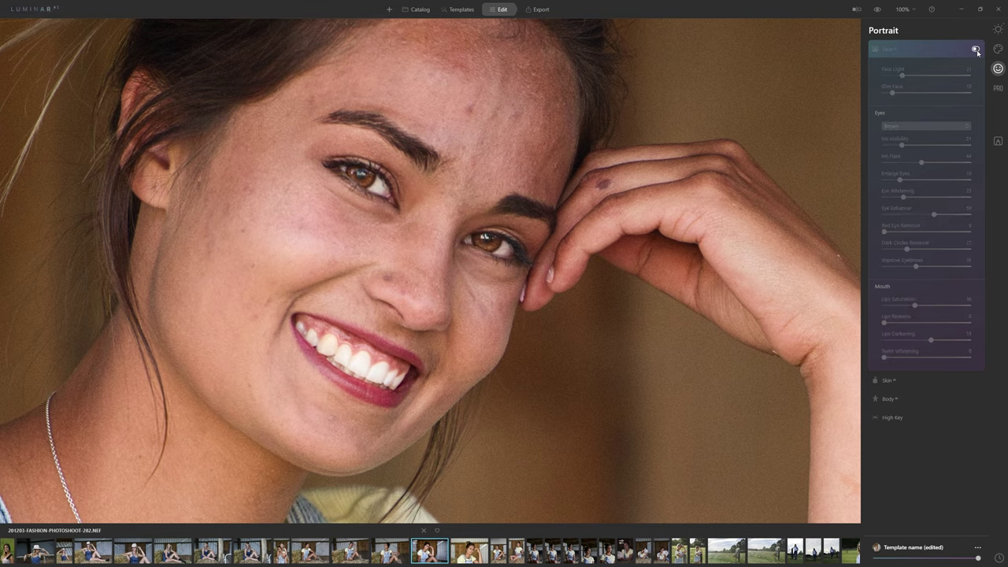
left_click(976, 48)
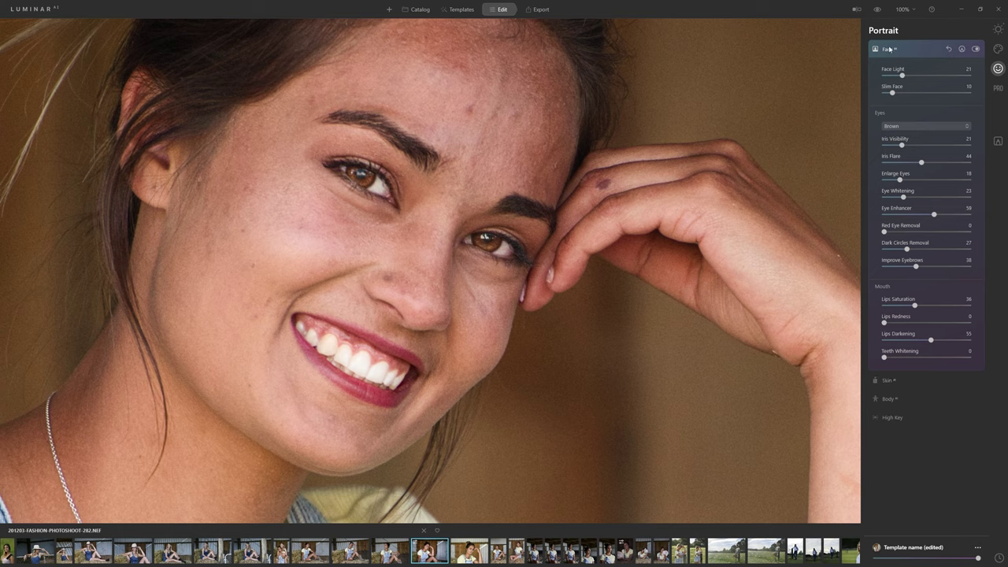
left_click(918, 50)
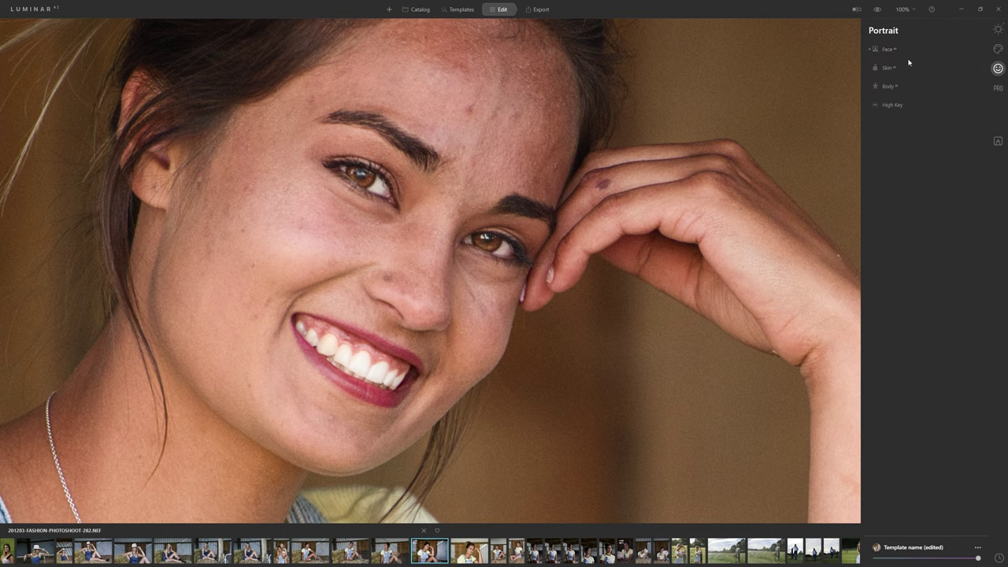
Step: Set Skin AI Amount to 70 and Shine Removal to 100, enable Skin Defects Removal, and open its paint mask
left_click(896, 69)
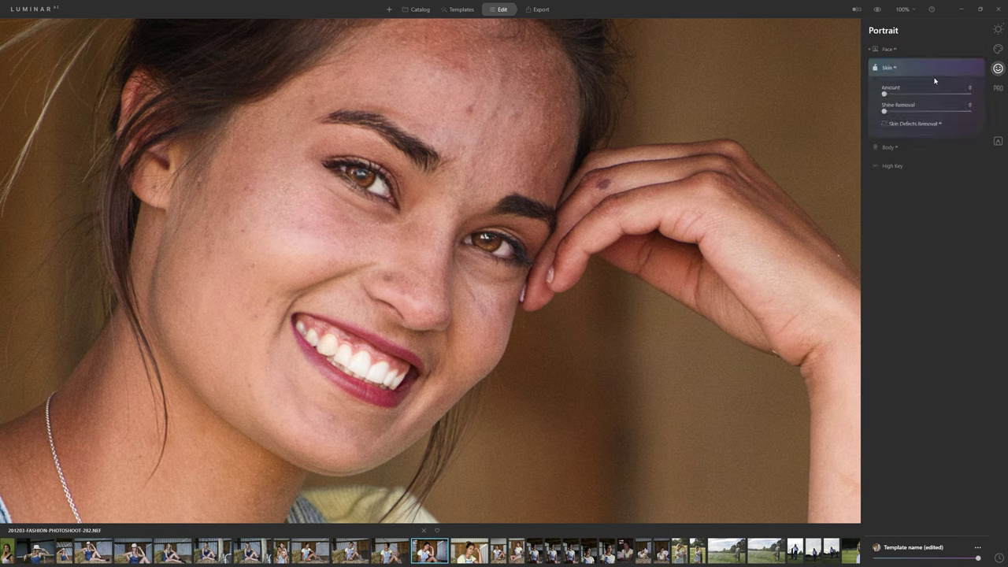
left_click_drag(897, 99, 972, 94)
left_click_drag(884, 114, 973, 118)
left_click(884, 124)
left_click_drag(970, 96, 945, 105)
left_click(961, 69)
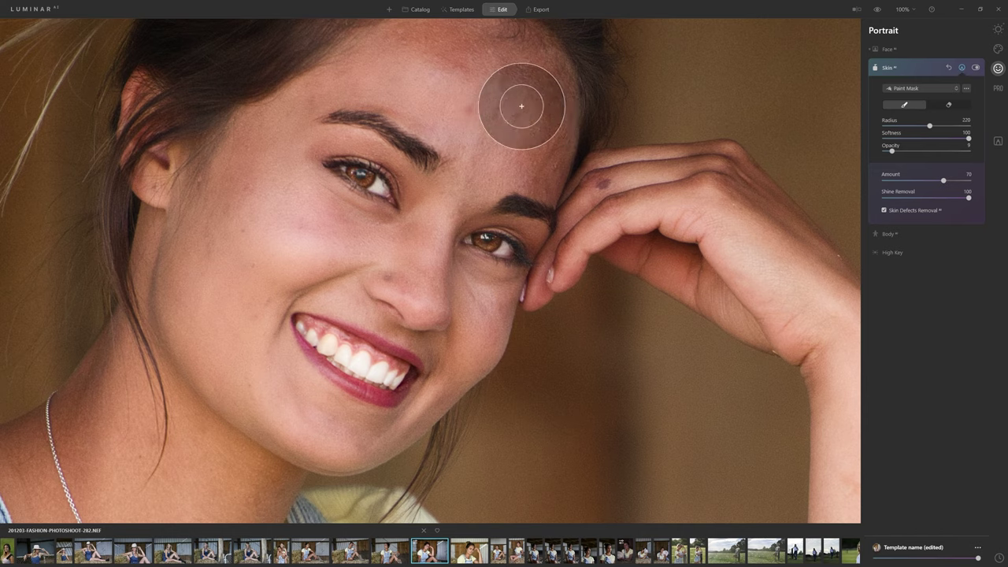
Step: View the whole portrait at 25% zoom and compare the edited version with the original
left_click(888, 234)
left_click(903, 9)
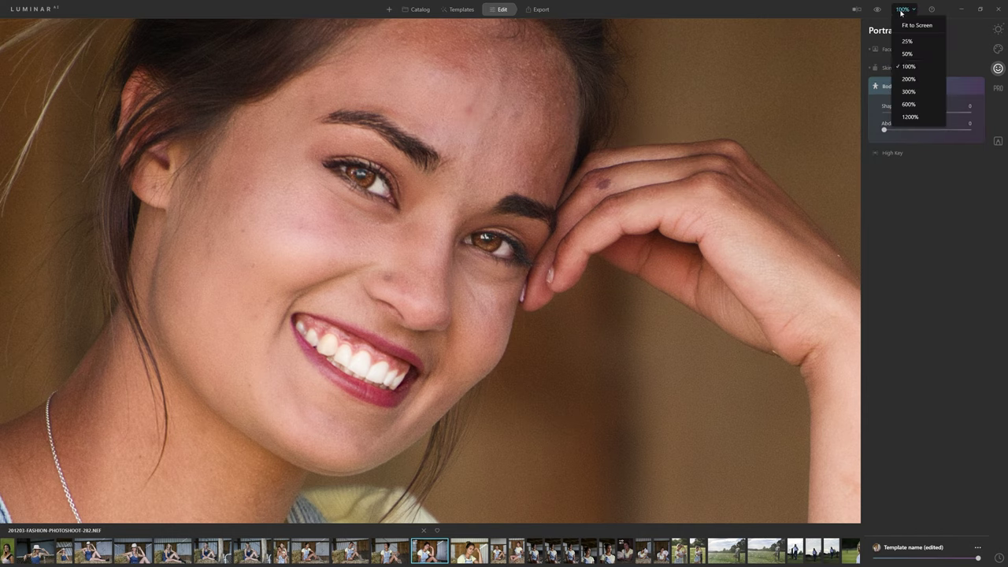
left_click(907, 41)
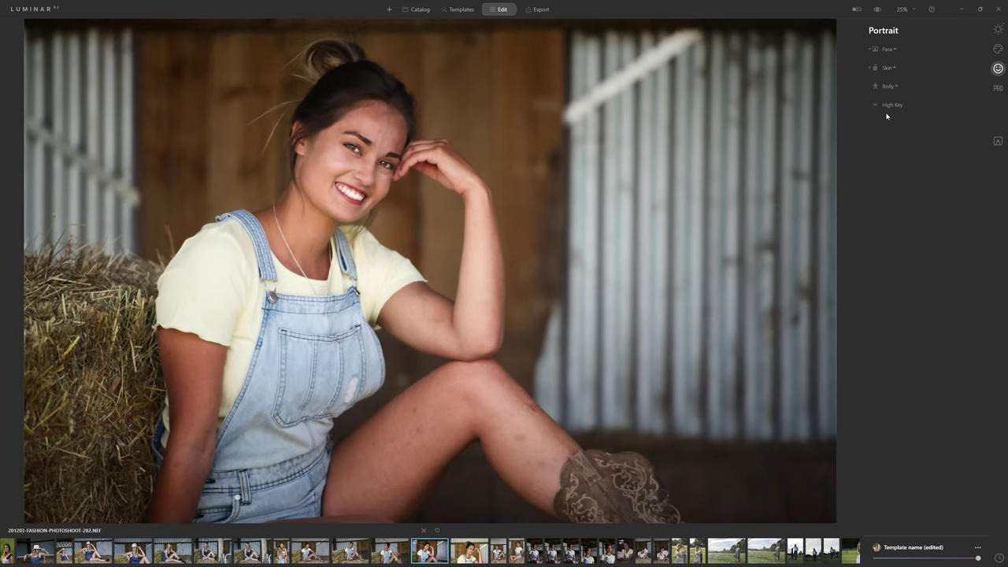
left_click(880, 9)
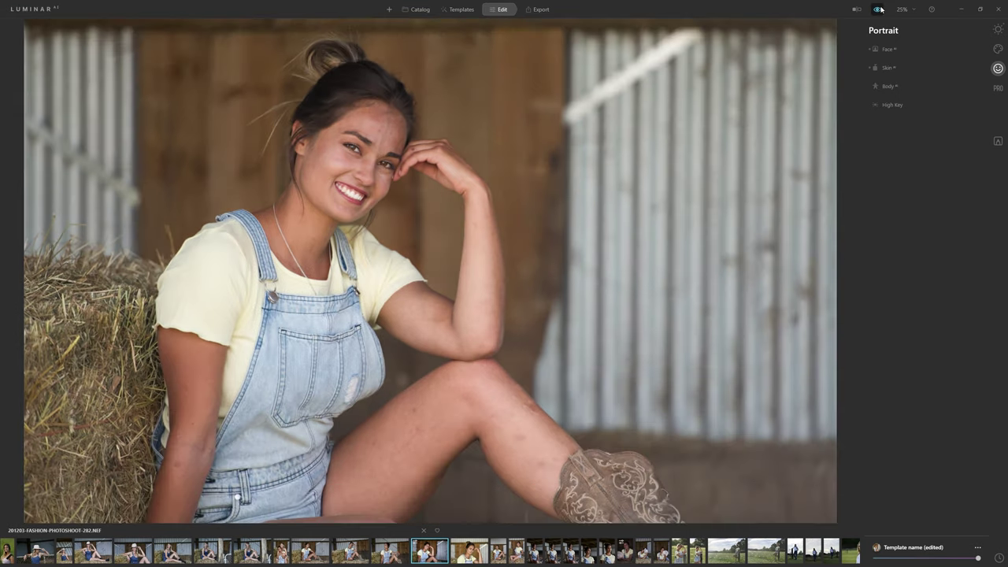
left_click(879, 8)
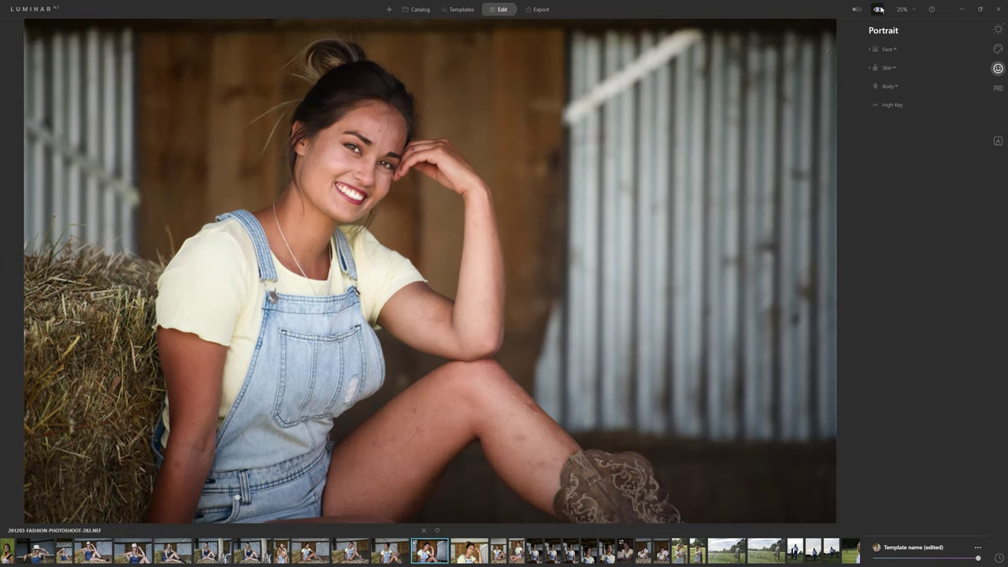
left_click(879, 10)
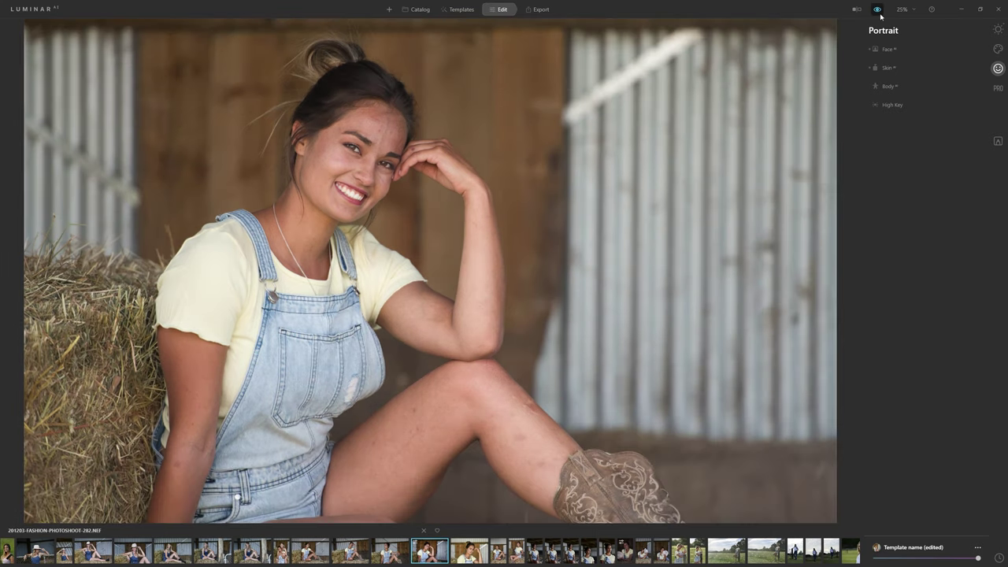
left_click(880, 10)
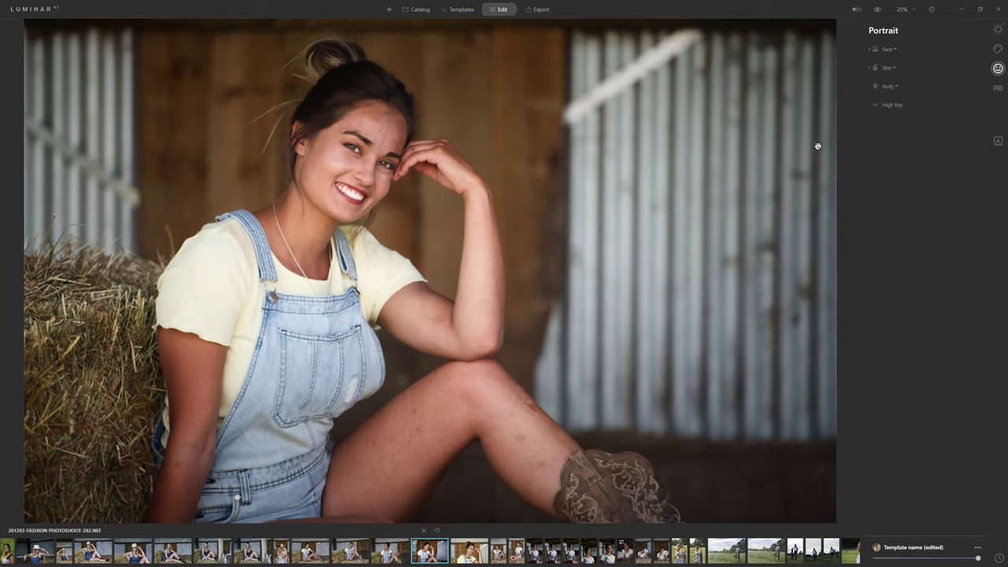
Step: Preview Body AI with Shape at -100 and 93 and Abdomen at full strength, and reset both to 0
left_click(892, 87)
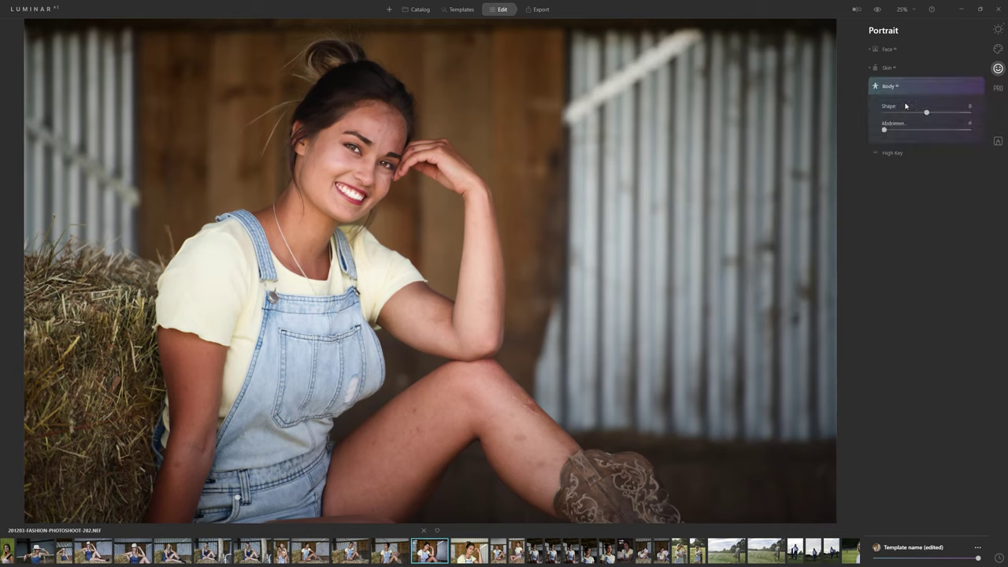
left_click_drag(926, 112, 880, 119)
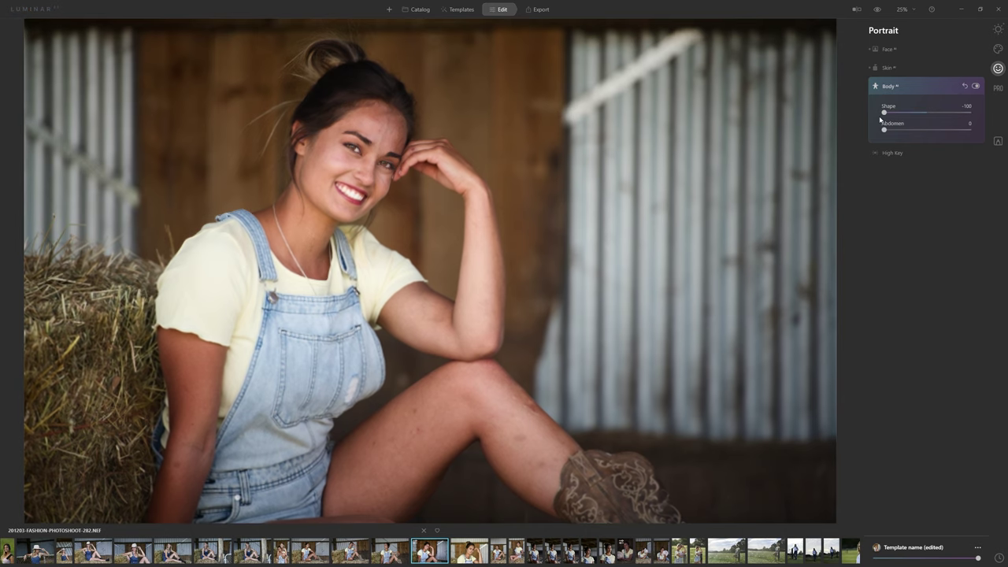
left_click_drag(884, 115, 967, 124)
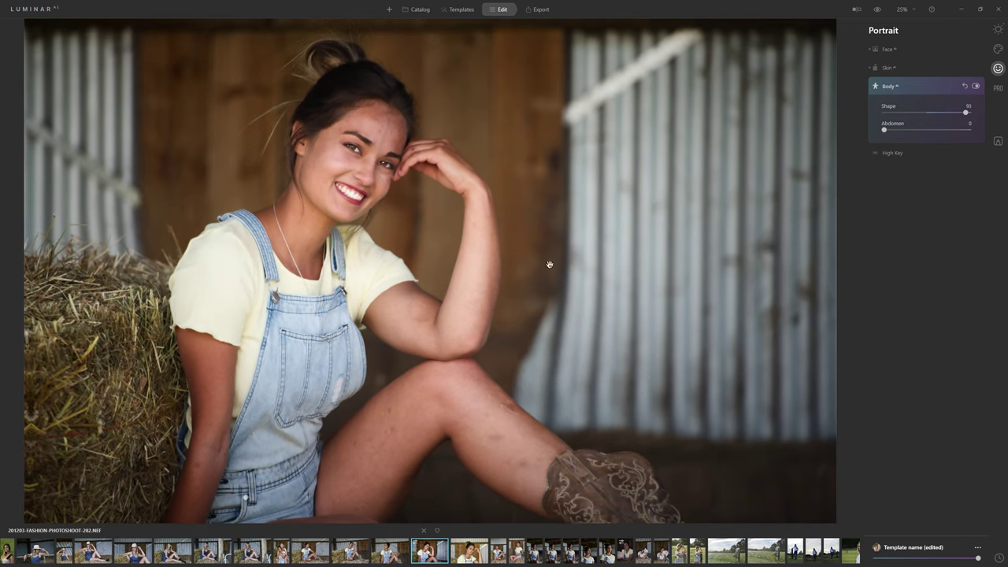
double_click(966, 113)
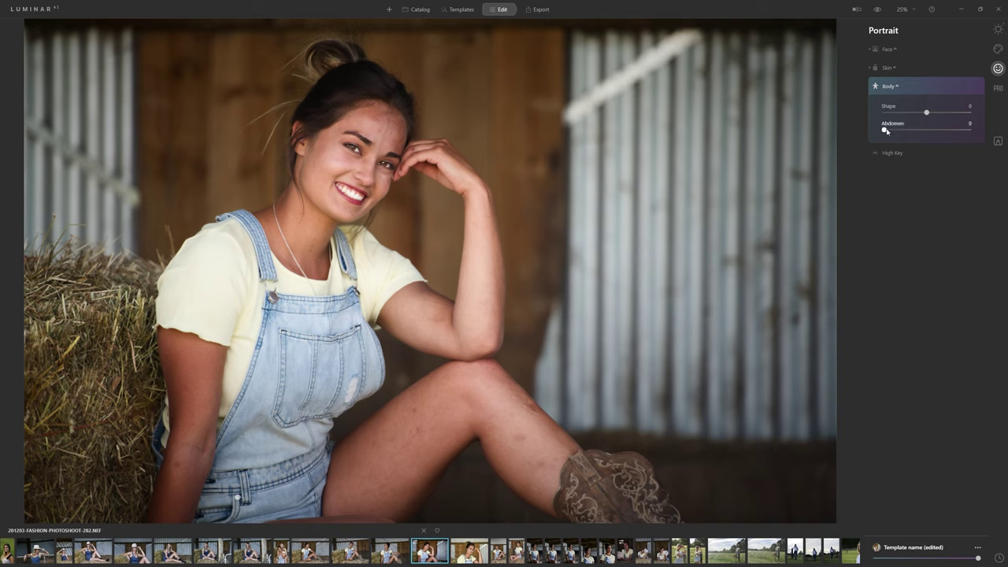
left_click_drag(885, 131, 980, 133)
left_click_drag(969, 131, 882, 130)
left_click(908, 89)
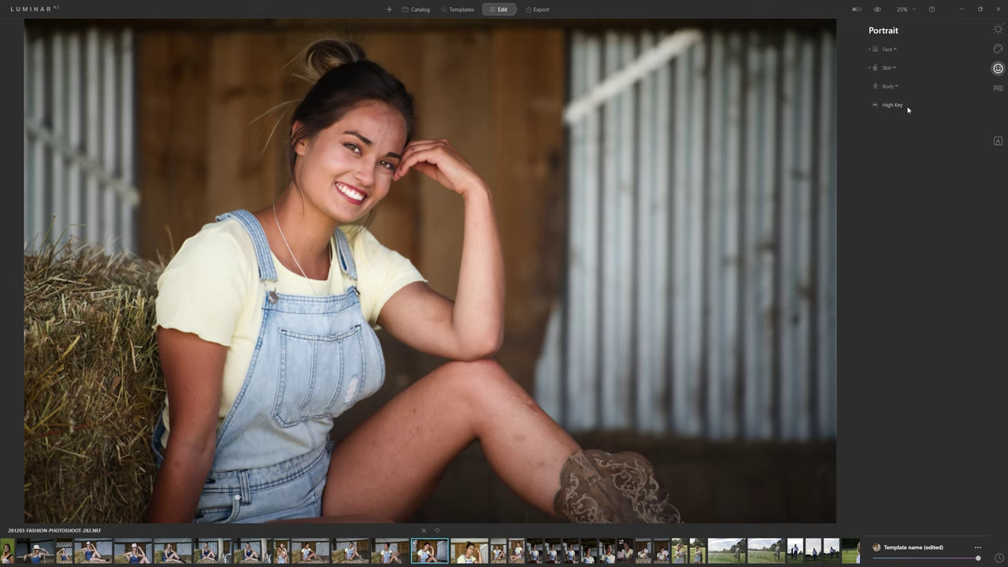
Step: Apply High Key with Amount 20, Standard High Key 66, Glow 65, Contrast 37 and Saturation 41, comparing it off and on
left_click(908, 109)
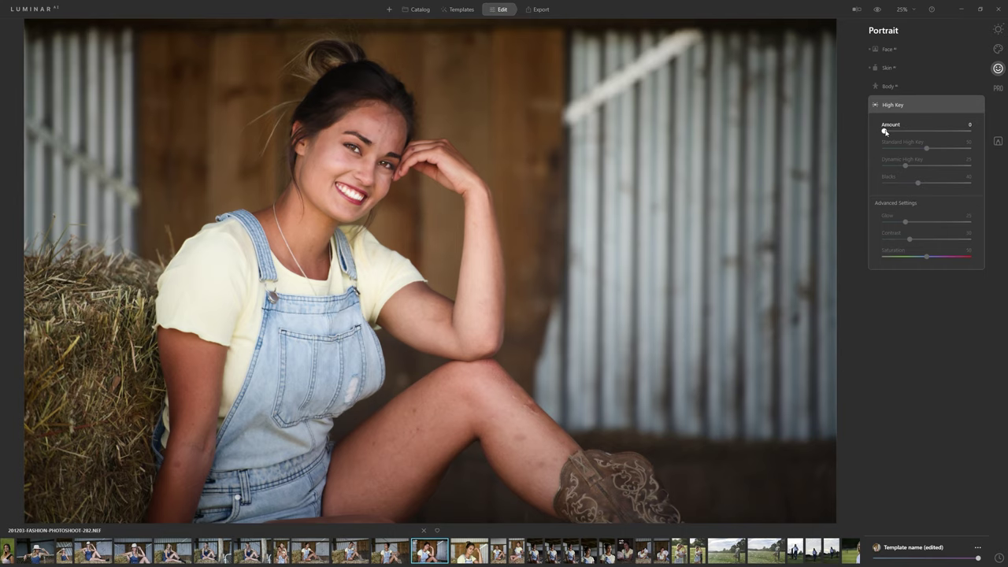
left_click_drag(890, 134, 990, 142)
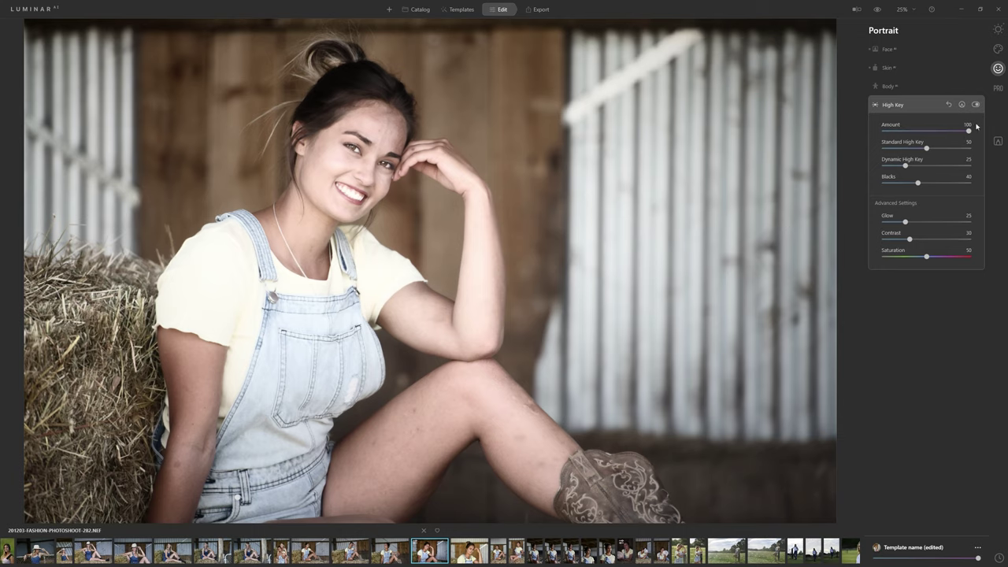
left_click_drag(968, 131, 943, 160)
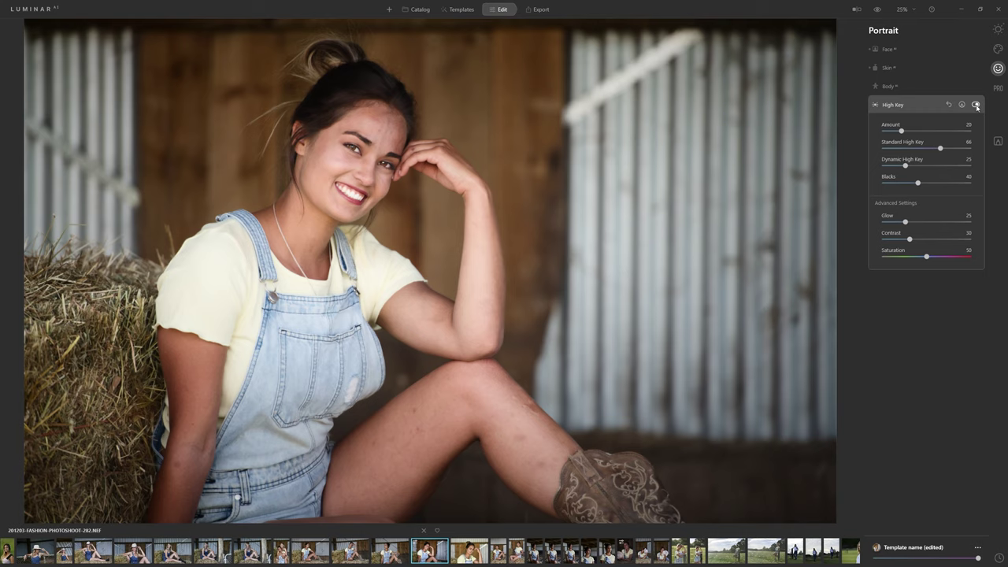
left_click(975, 105)
left_click(975, 105)
left_click_drag(905, 223, 876, 228)
left_click_drag(967, 224, 918, 257)
Step: Paint the High Key mask over the woman's face and neck at brush opacity 100, and compare the effect off and on
left_click(961, 104)
mouse_move(370, 130)
left_mouse_down()
mouse_move(344, 207)
mouse_move(387, 125)
mouse_move(326, 199)
mouse_move(358, 134)
left_mouse_up()
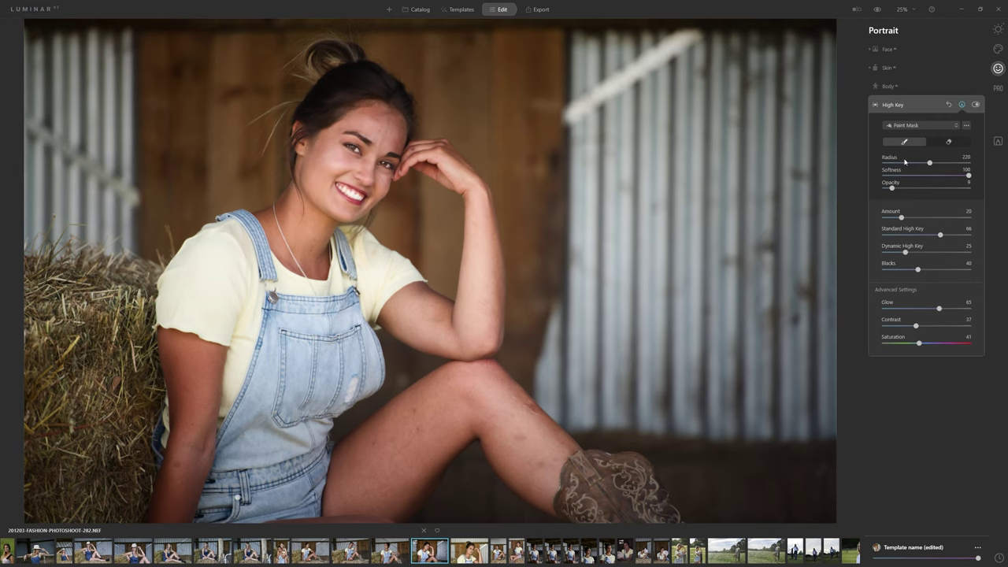
left_click_drag(892, 187, 970, 188)
mouse_move(362, 114)
left_mouse_down()
mouse_move(350, 134)
mouse_move(382, 142)
mouse_move(299, 229)
left_mouse_up()
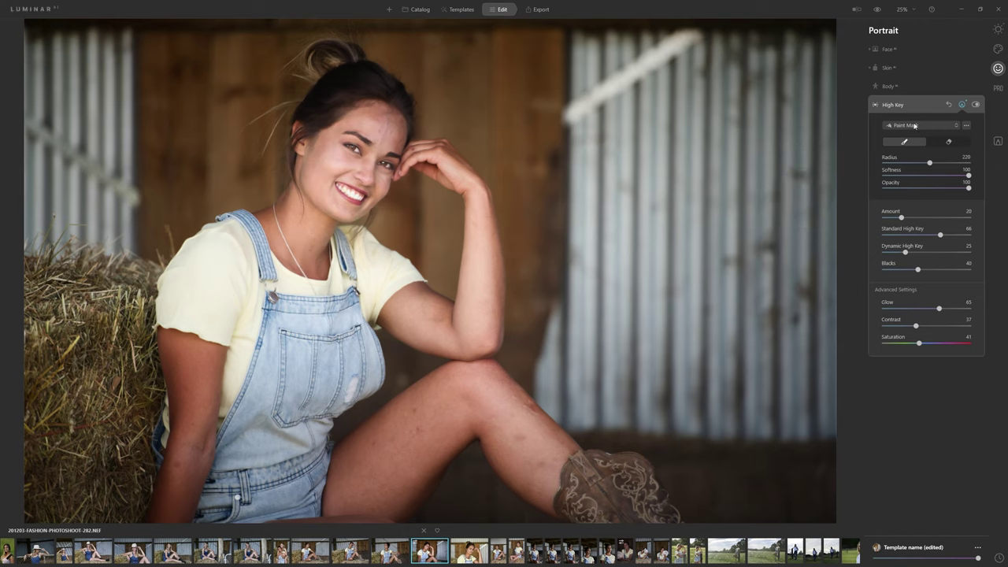
left_click(974, 108)
left_click(974, 107)
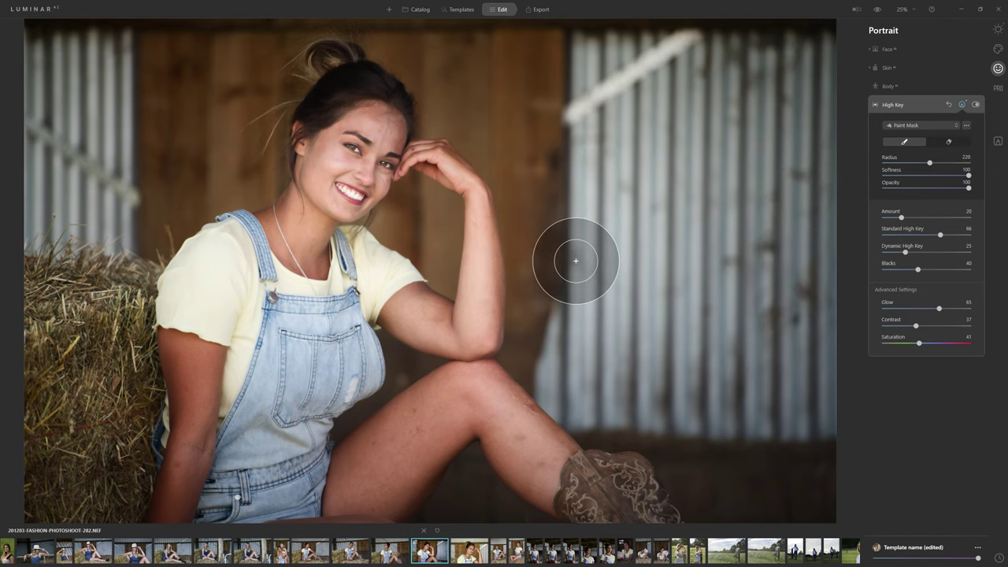
Step: Extend the High Key mask over the woman's arm and leg, and compare the effect off and on
left_click_drag(187, 348, 167, 516)
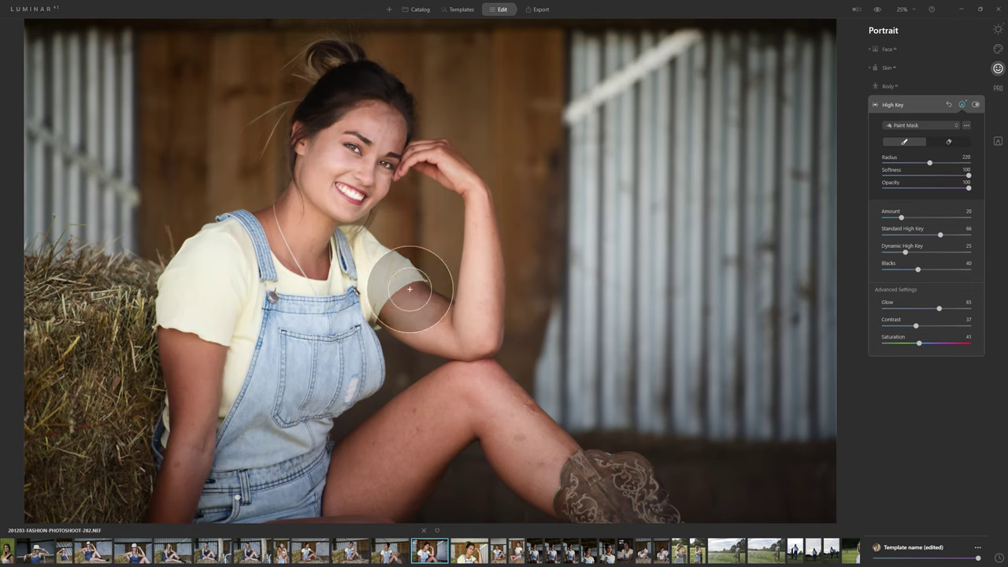
mouse_move(332, 501)
left_mouse_down()
mouse_move(421, 398)
mouse_move(372, 469)
mouse_move(476, 390)
mouse_move(600, 473)
mouse_move(610, 451)
left_mouse_up()
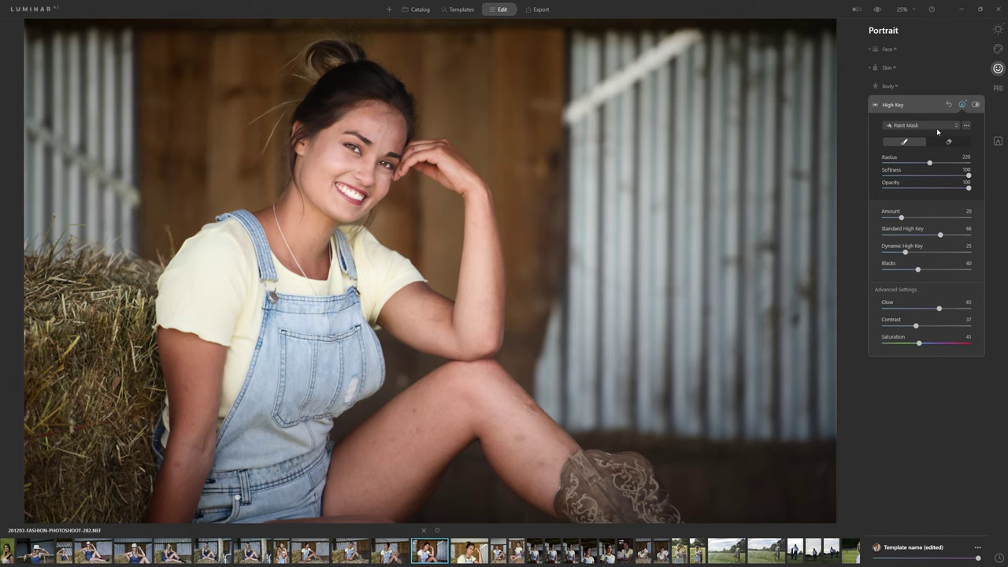
left_click(976, 105)
left_click(976, 105)
Step: Erase part of the High Key mask around the woman's face, and compare the effect off and on
left_click(968, 143)
mouse_move(349, 163)
left_mouse_down()
mouse_move(378, 111)
mouse_move(401, 189)
left_mouse_up()
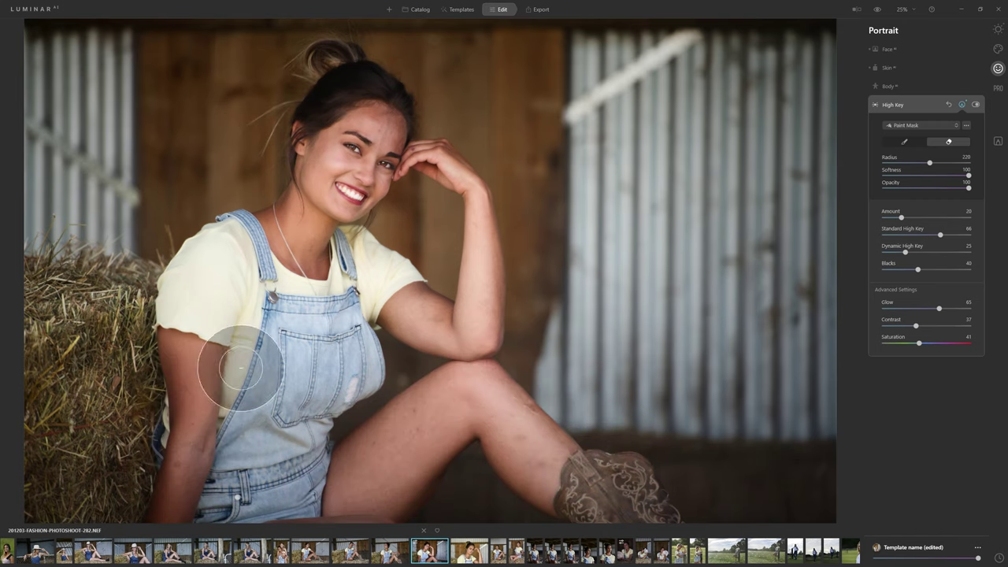
left_click(975, 104)
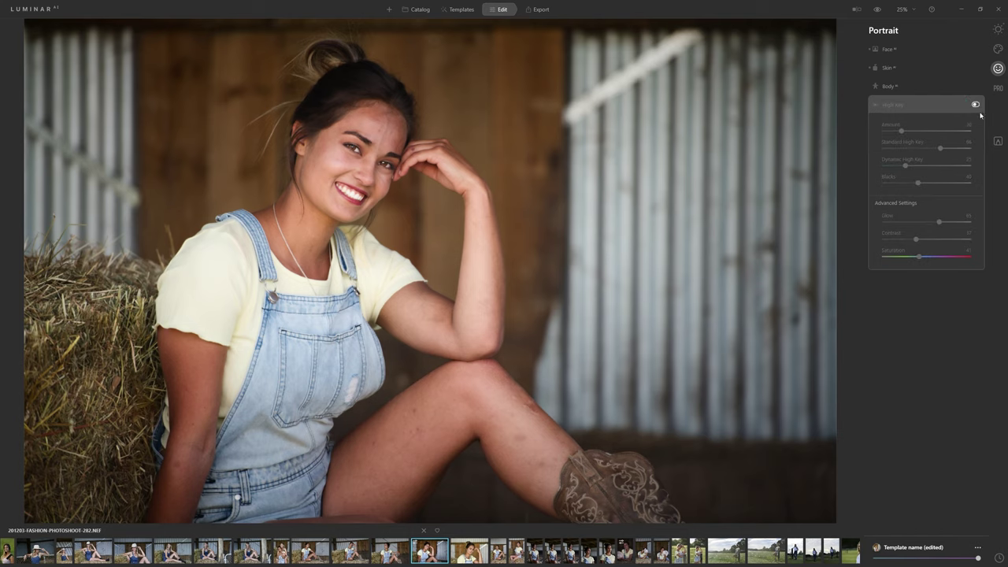
left_click(976, 105)
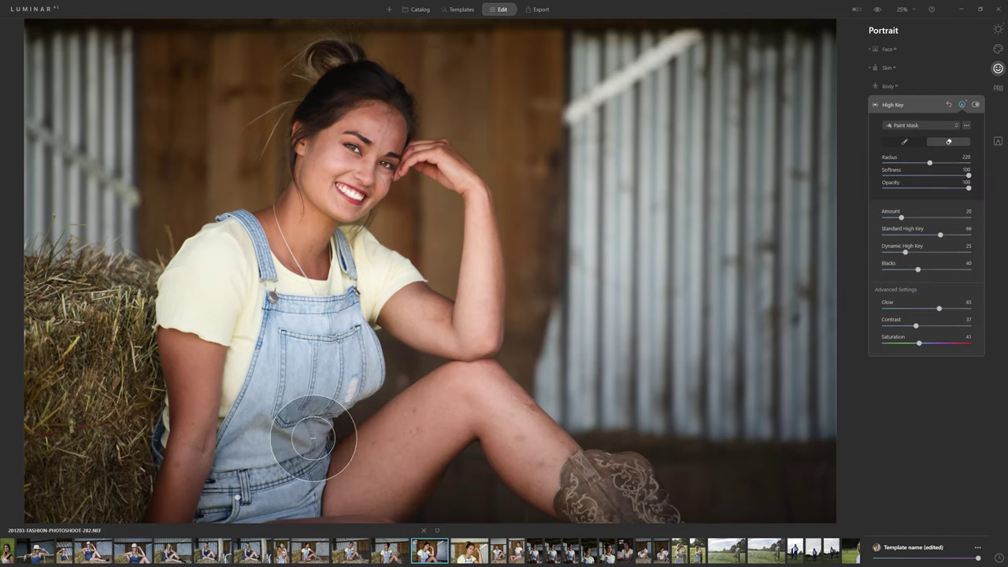
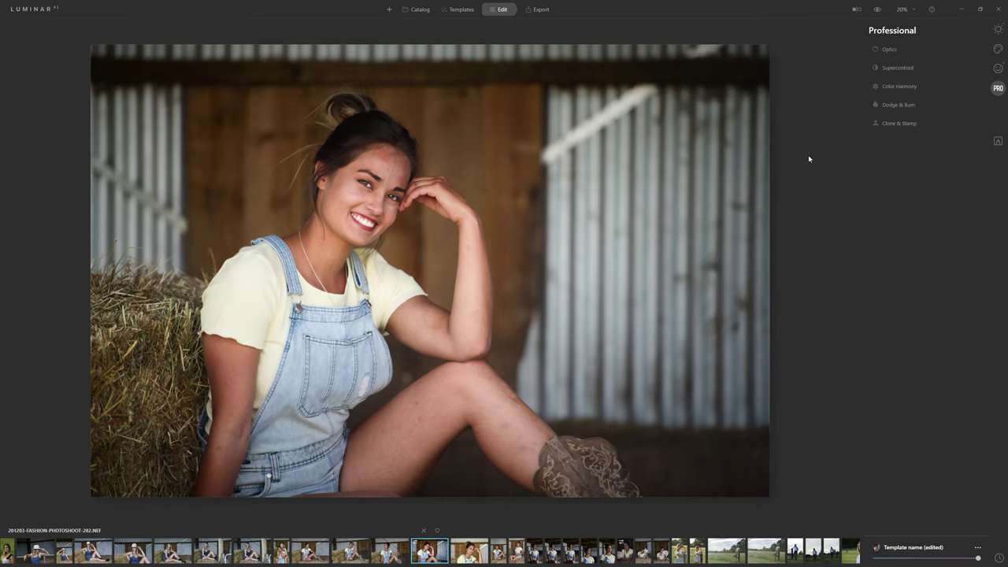
Step: Try Dodge & Burn with Lighten strokes across the raised arm and Darken strokes on the corrugated wall, and reset them
left_click(899, 106)
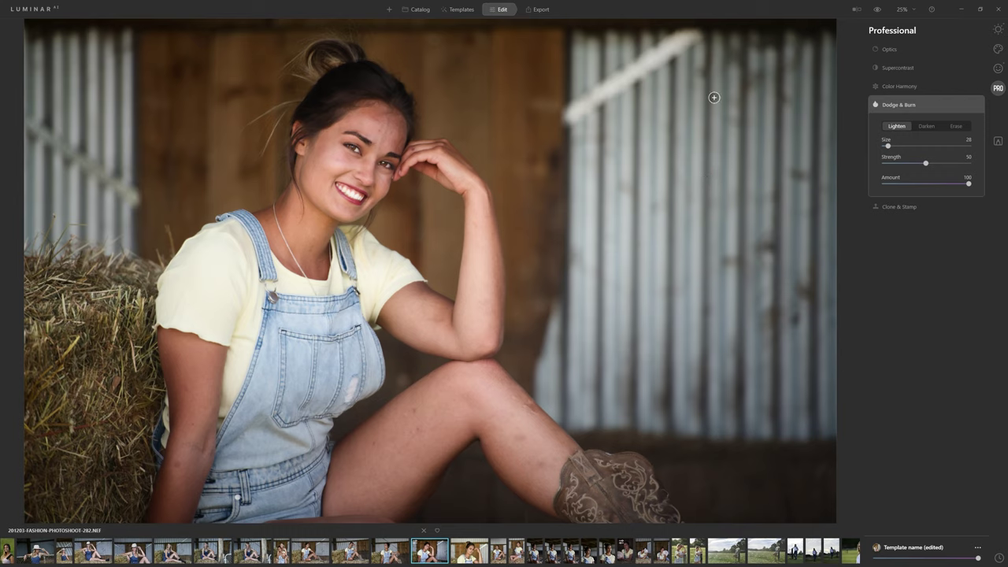
mouse_move(571, 74)
left_mouse_down()
mouse_move(445, 157)
mouse_move(520, 178)
mouse_move(528, 400)
mouse_move(551, 416)
left_mouse_up()
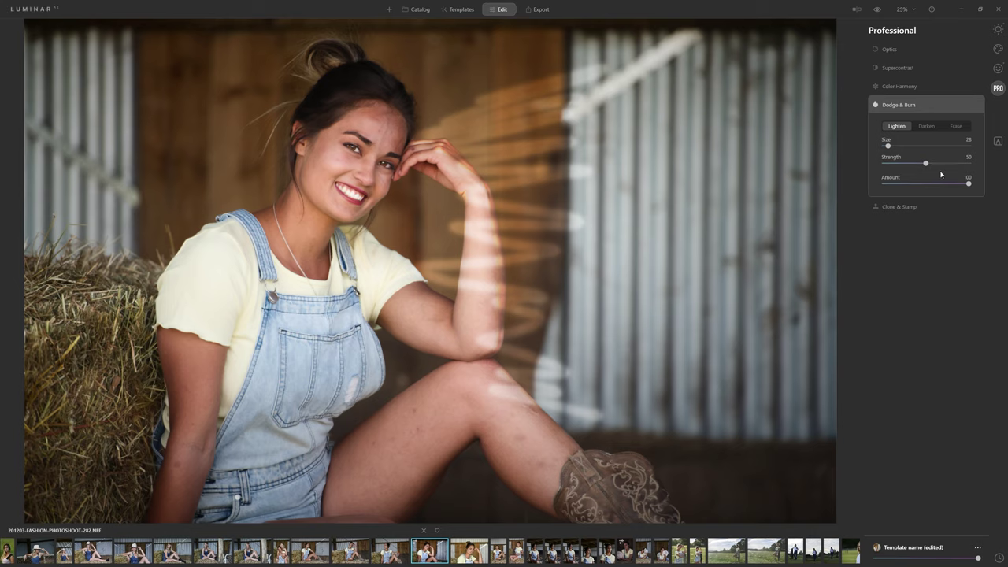
left_click(927, 126)
left_click_drag(612, 190, 743, 131)
mouse_move(601, 234)
left_mouse_down()
mouse_move(732, 169)
mouse_move(615, 258)
mouse_move(678, 252)
mouse_move(670, 303)
mouse_move(693, 332)
mouse_move(631, 378)
mouse_move(673, 377)
left_mouse_up()
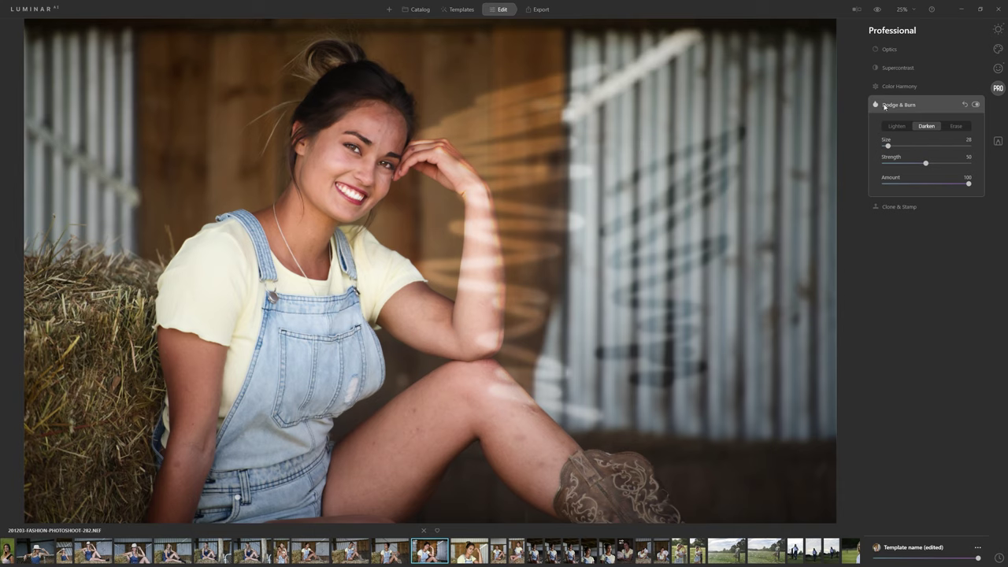
left_click(965, 105)
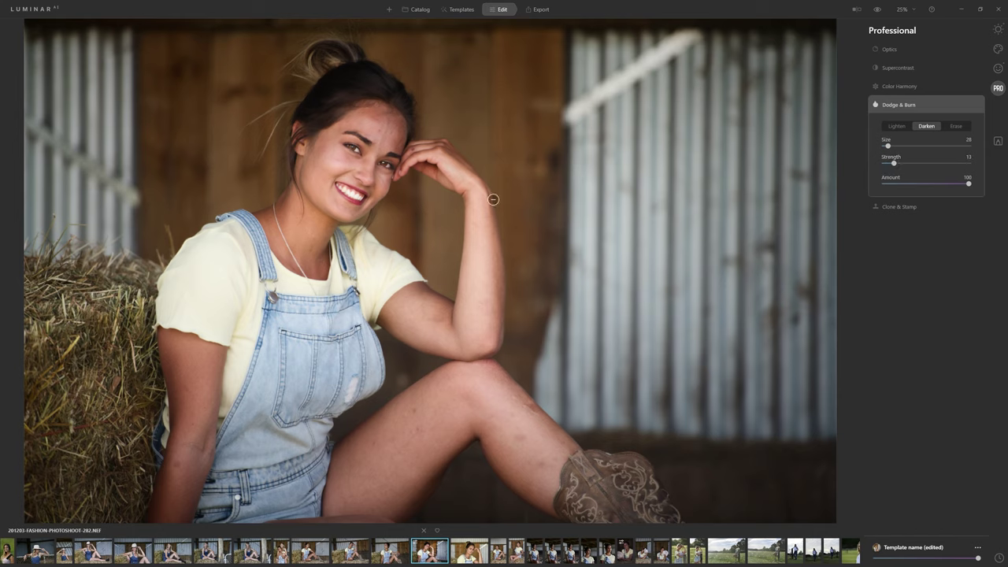
Step: Darken the woman's cheek, jaw and raised arm with Dodge & Burn at Size 88 and Strength 13, and turn it off for comparison
key("bracketright")
key("bracketright")
key("bracketright")
key("bracketright")
key("bracketright")
key("bracketright")
mouse_move(311, 163)
left_mouse_down()
mouse_move(333, 158)
mouse_move(321, 140)
mouse_move(305, 176)
mouse_move(331, 210)
mouse_move(323, 135)
mouse_move(334, 212)
mouse_move(296, 165)
mouse_move(315, 240)
mouse_move(312, 194)
mouse_move(306, 257)
mouse_move(311, 148)
mouse_move(344, 165)
mouse_move(308, 149)
mouse_move(376, 211)
left_mouse_up()
mouse_move(433, 164)
left_mouse_down()
mouse_move(480, 239)
mouse_move(473, 328)
mouse_move(468, 205)
mouse_move(466, 354)
mouse_move(469, 213)
mouse_move(474, 345)
mouse_move(467, 175)
mouse_move(423, 155)
mouse_move(475, 207)
mouse_move(476, 313)
mouse_move(463, 214)
mouse_move(458, 360)
mouse_move(464, 202)
mouse_move(467, 322)
mouse_move(470, 240)
mouse_move(455, 339)
mouse_move(412, 296)
mouse_move(455, 343)
mouse_move(380, 325)
mouse_move(441, 347)
mouse_move(428, 346)
mouse_move(481, 342)
left_mouse_up()
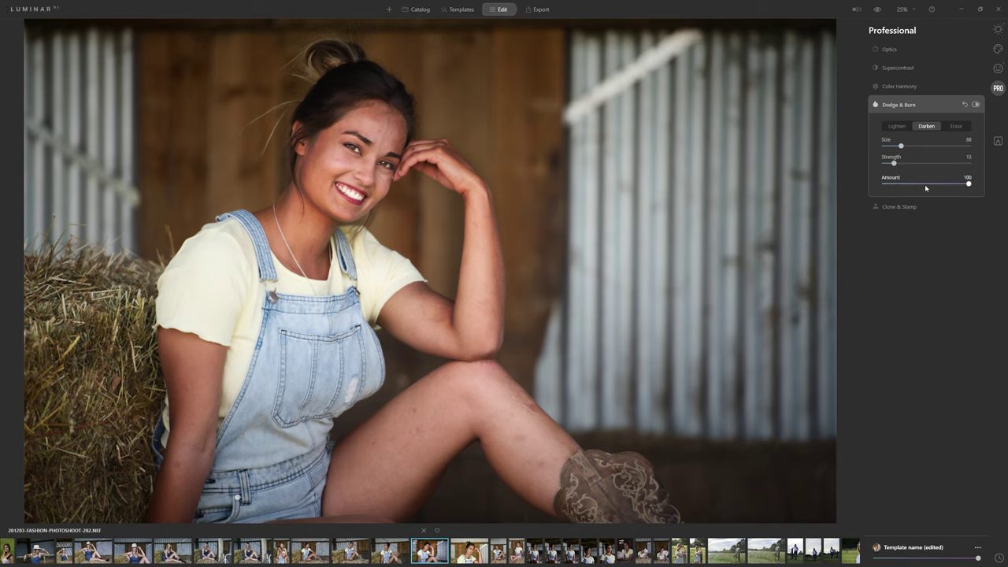
left_click(976, 104)
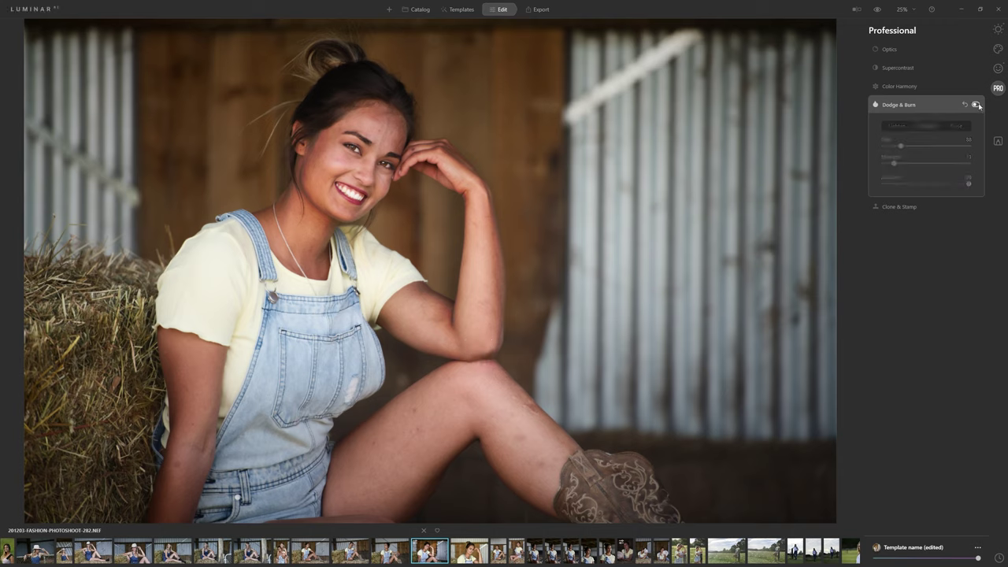
Step: Toggle Dodge & Burn on and off several times to compare its effect on the portrait
left_click(976, 104)
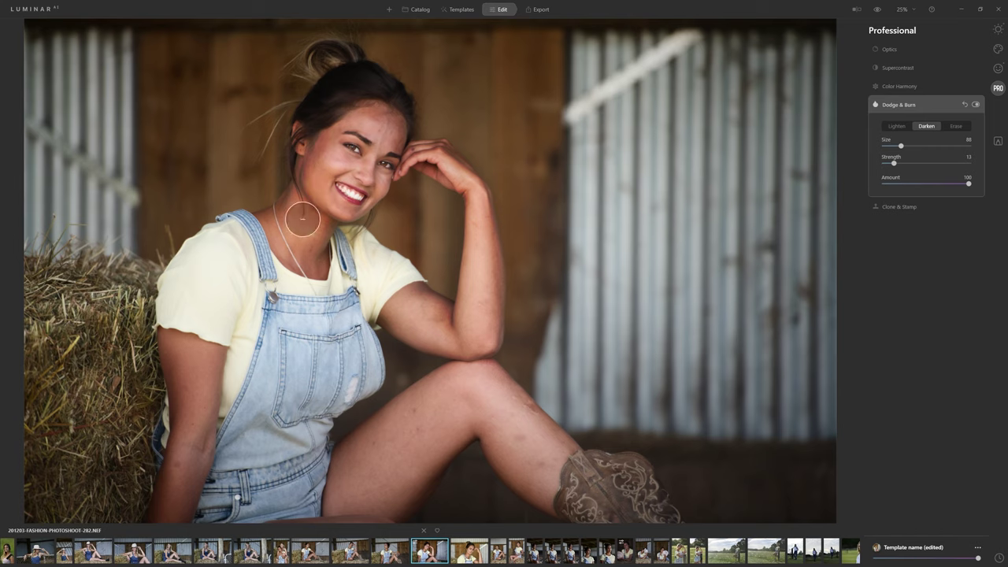
left_click(975, 106)
left_click(976, 105)
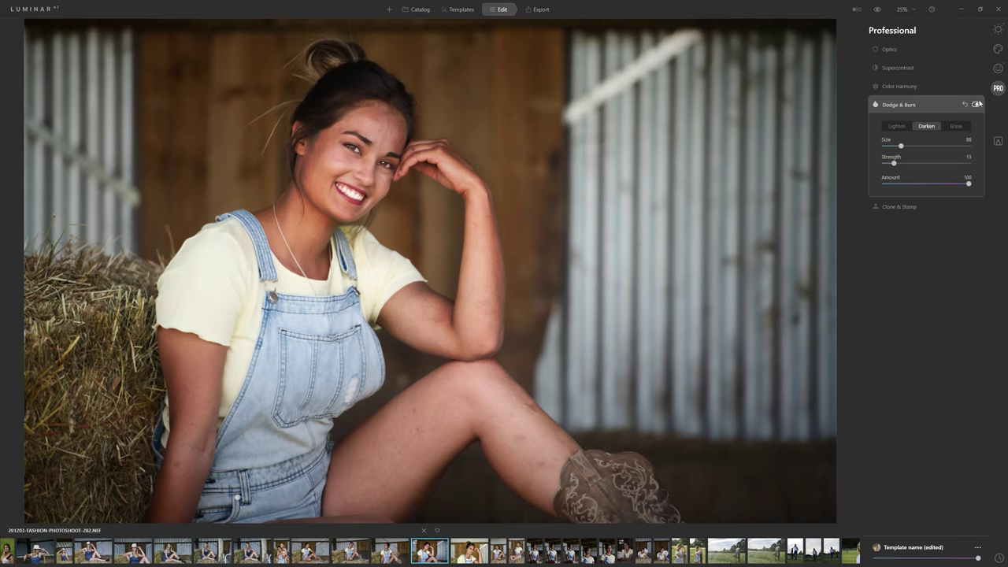
left_click(974, 105)
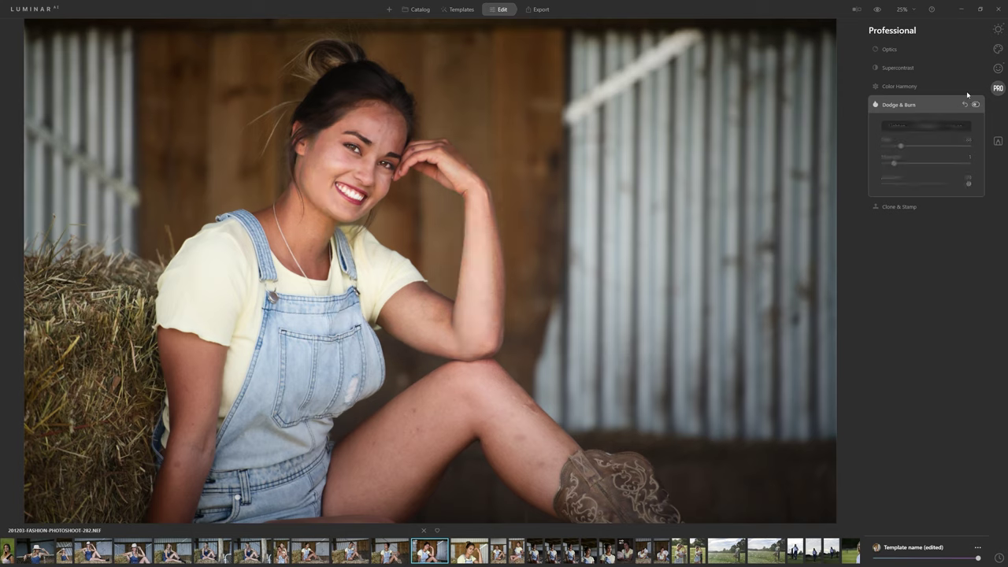
Step: Add a Basic local mask adjustment with Exposure -1.81, Contrast -11 and Saturation -12
left_click(1000, 141)
left_click(976, 31)
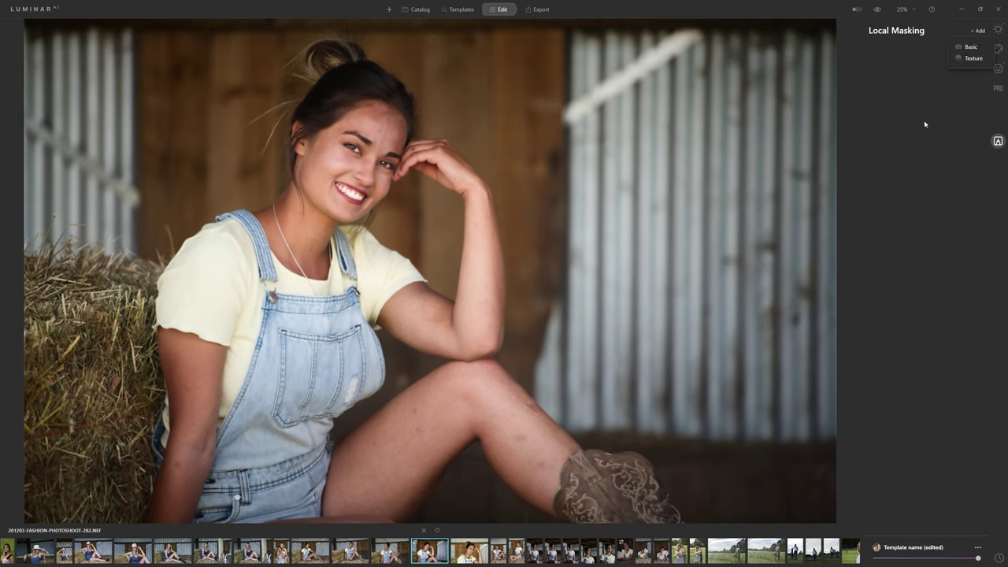
left_click(970, 48)
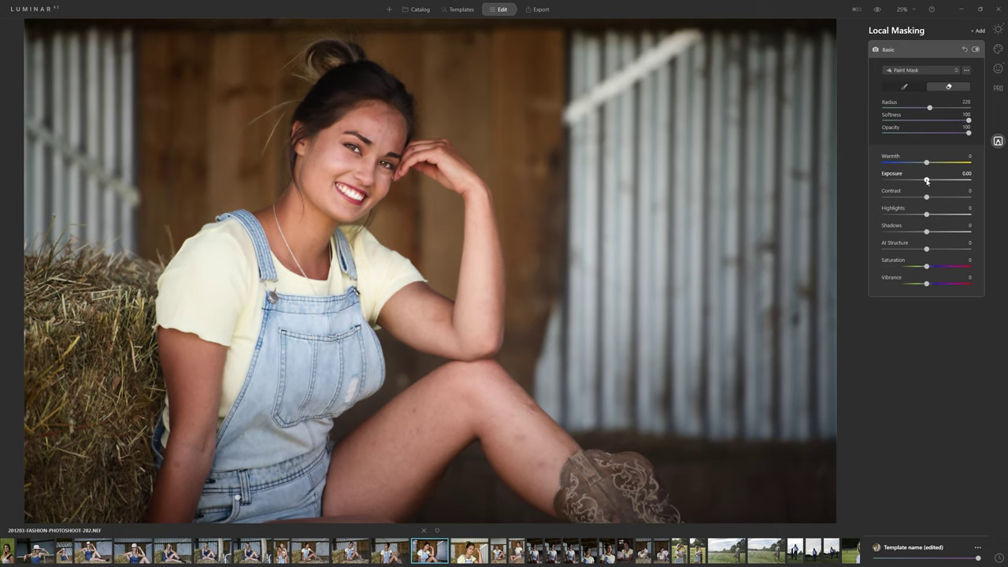
left_click_drag(927, 181, 919, 182)
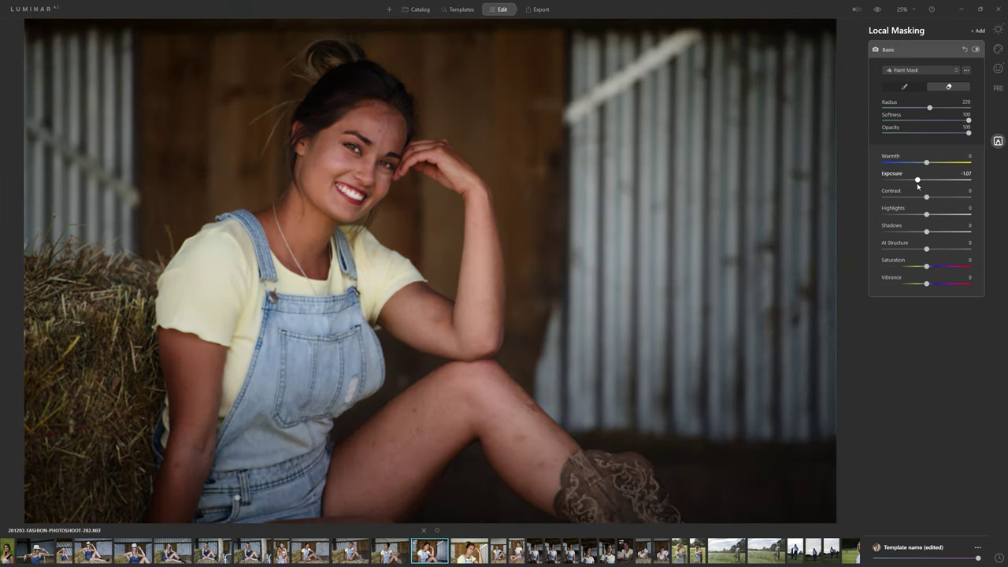
left_click_drag(925, 200, 912, 183)
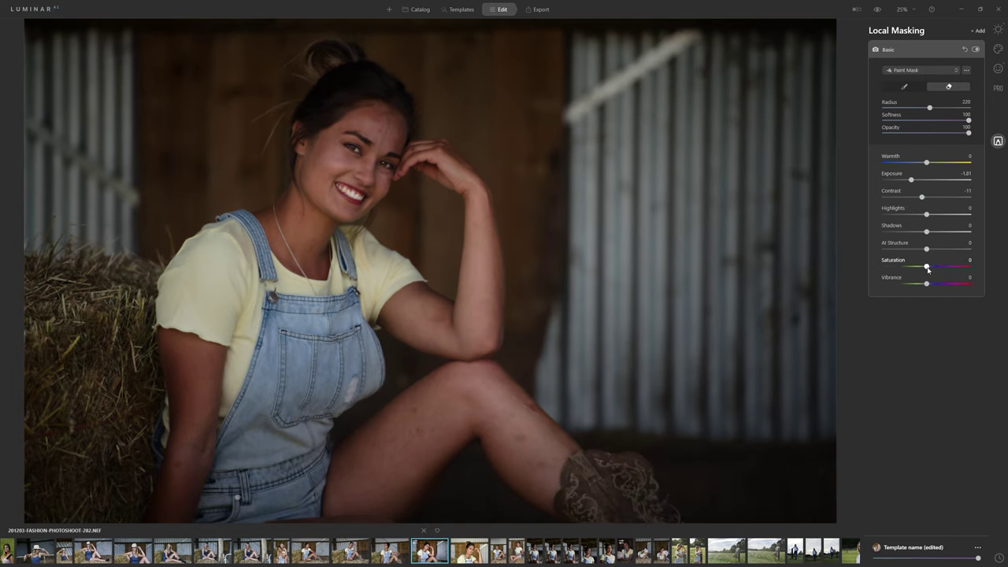
left_click_drag(926, 269, 919, 272)
left_click_drag(918, 281, 923, 281)
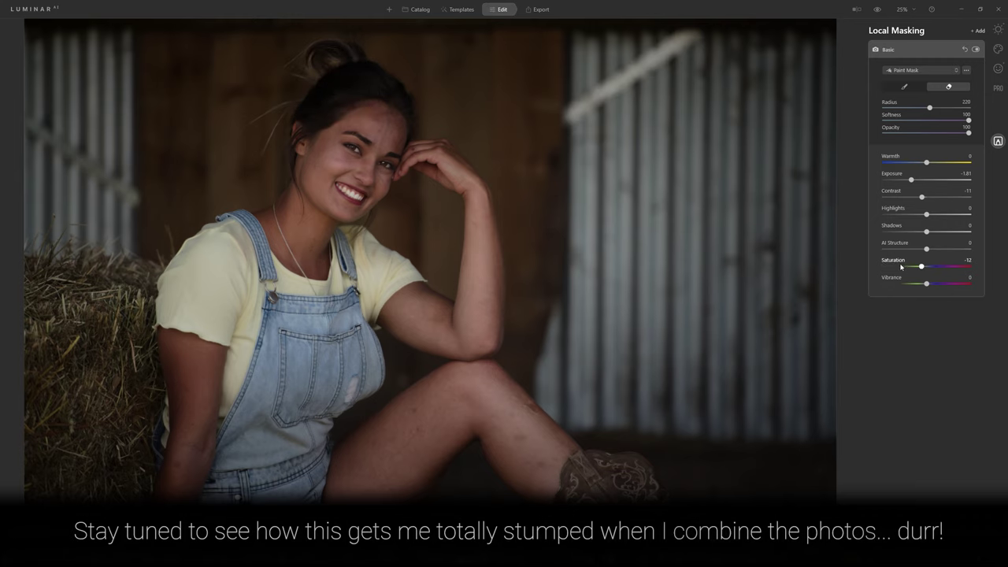
Step: Paint the darkening mask over the woman's cheek, jaw and neck with brush Radius 88
left_click(907, 88)
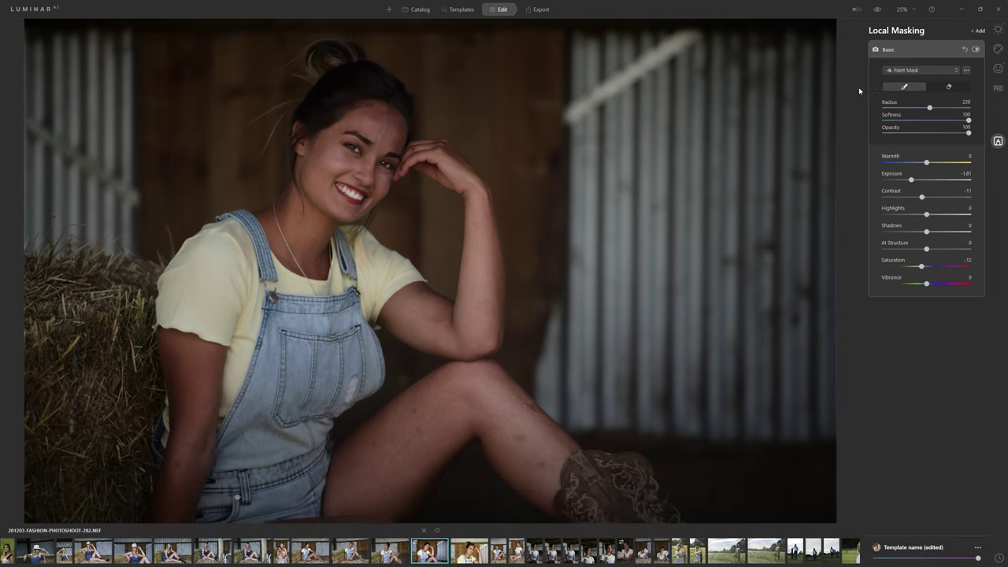
key("bracketleft")
key("bracketleft")
key("bracketleft")
key("bracketleft")
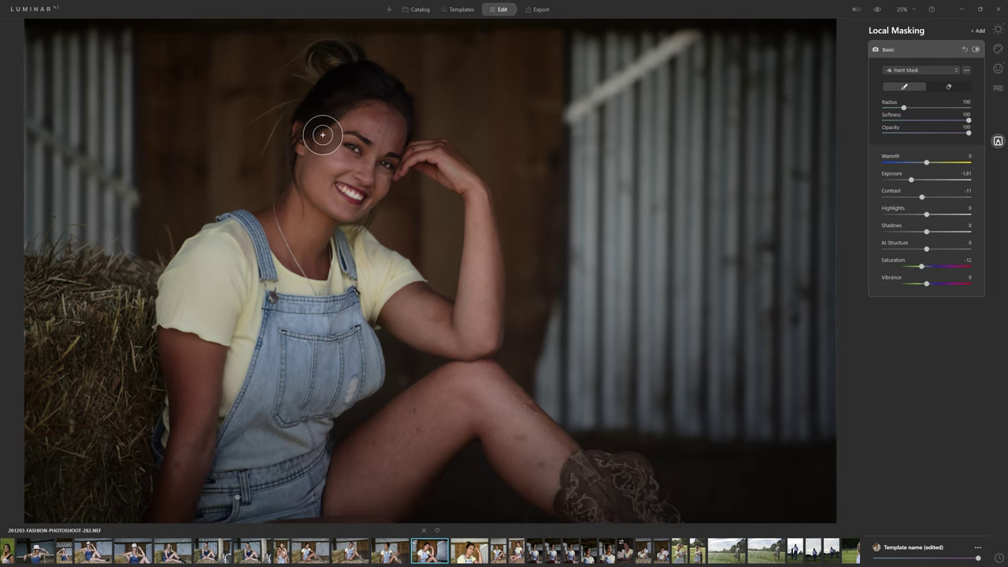
key("bracketleft")
mouse_move(317, 149)
left_mouse_down()
mouse_move(327, 214)
mouse_move(319, 219)
mouse_move(297, 195)
mouse_move(317, 224)
mouse_move(328, 269)
left_mouse_up()
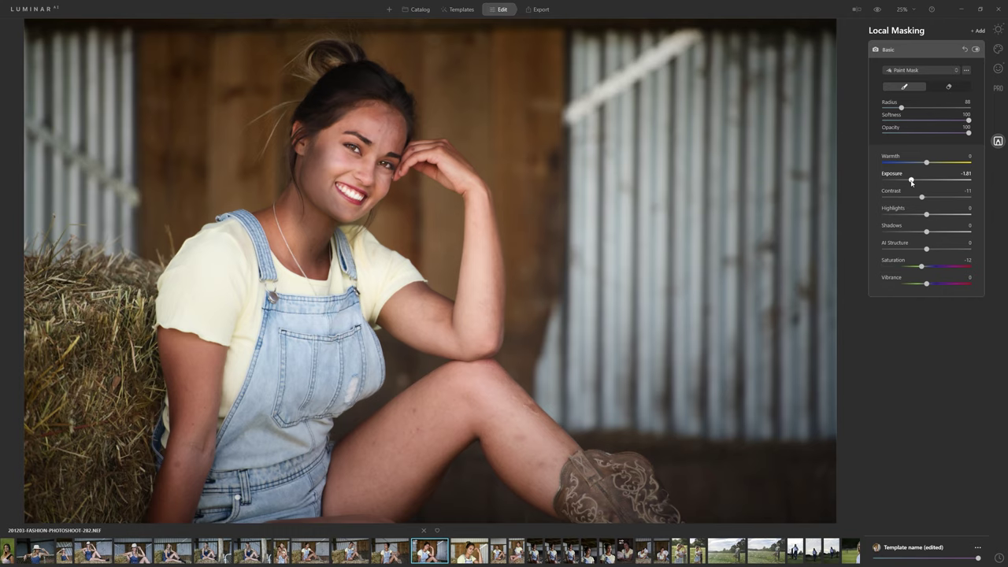
Step: Set Exposure to -1.07 and Saturation to 2, and paint the mask along the raised arm with Radius 124
left_click_drag(912, 182, 917, 189)
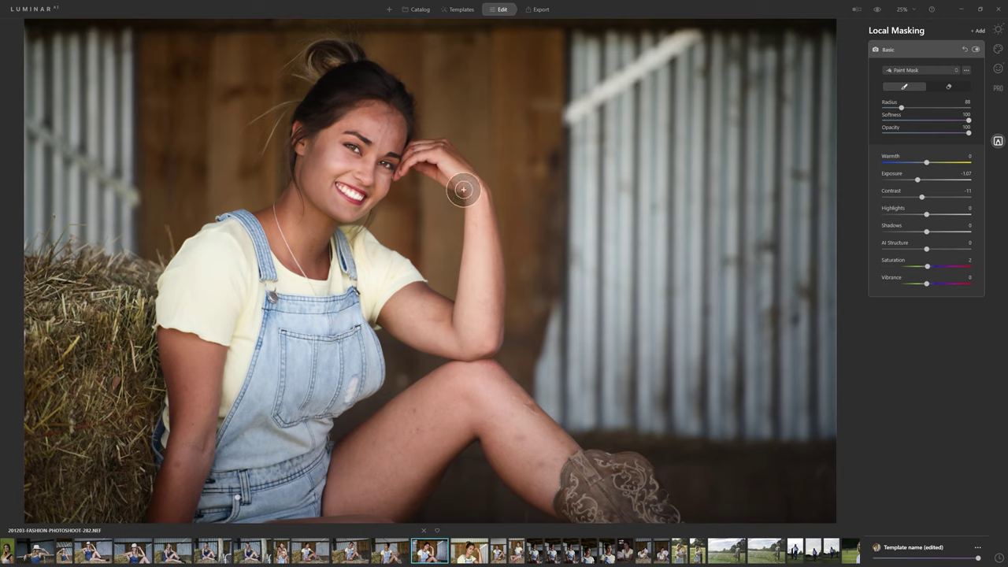
key("bracketright")
key("bracketright")
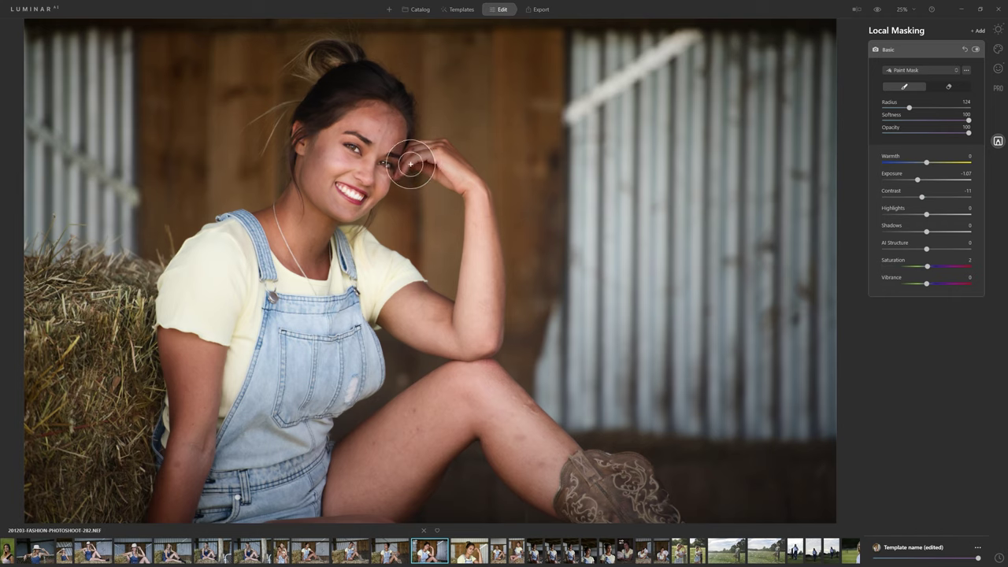
mouse_move(441, 158)
left_mouse_down()
mouse_move(461, 174)
mouse_move(474, 215)
mouse_move(459, 315)
mouse_move(470, 333)
mouse_move(449, 340)
mouse_move(382, 310)
mouse_move(470, 340)
left_mouse_up()
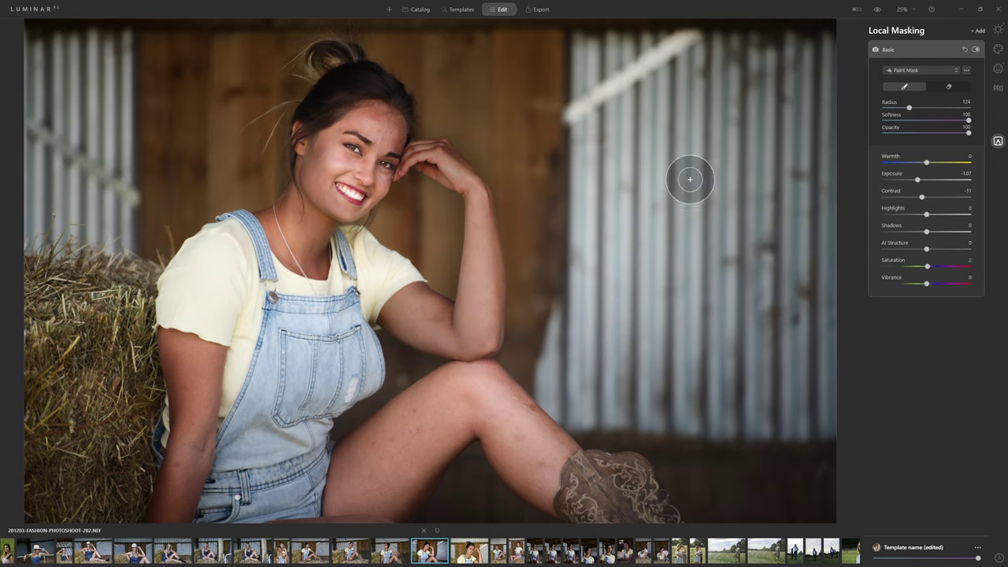
Step: Partly erase the mask along the raised forearm, elbow and hand at Opacity 50, starting with Radius 76 and using a smaller brush on the hand
left_click(950, 87)
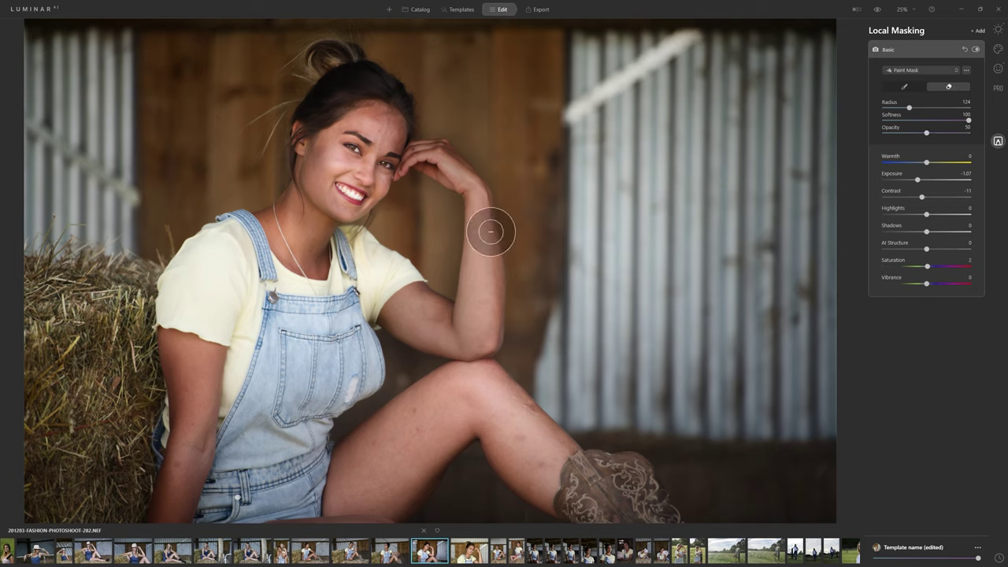
key("bracketleft")
key("bracketleft")
key("bracketleft")
key("bracketleft")
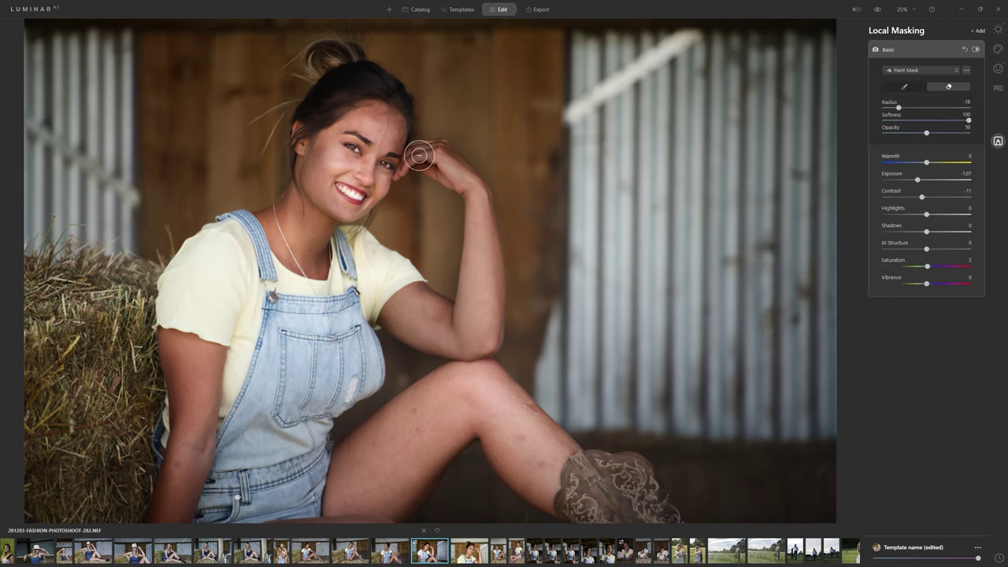
mouse_move(418, 154)
left_mouse_down()
mouse_move(458, 167)
mouse_move(469, 187)
mouse_move(478, 233)
mouse_move(470, 322)
mouse_move(479, 249)
mouse_move(474, 336)
left_mouse_up()
left_click_drag(418, 321, 455, 323)
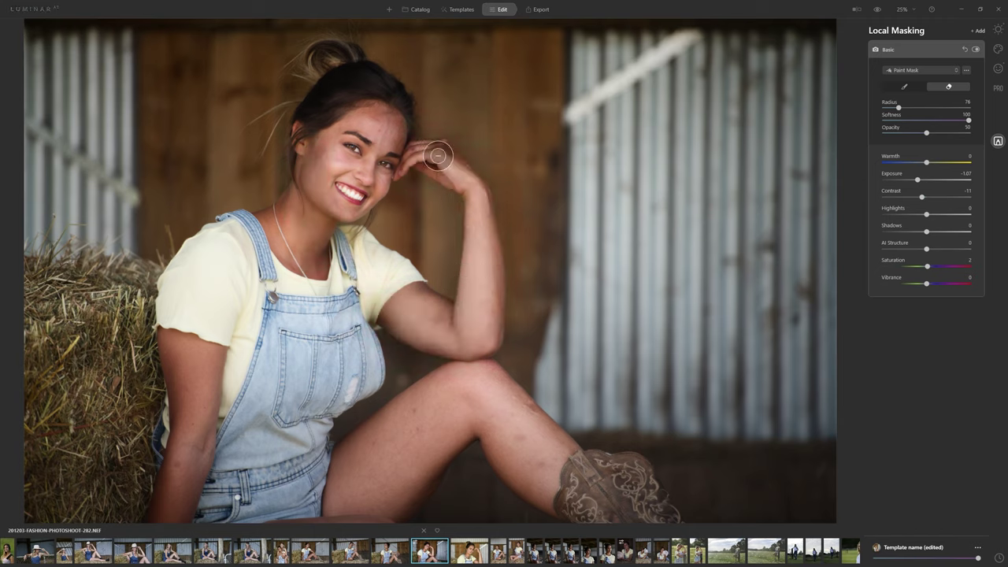
key("bracketleft")
key("bracketleft")
key("bracketleft")
left_click_drag(411, 164, 469, 191)
Step: Partly erase the mask on the woman's cheek and neck with Radius 88, and compare the Basic adjustment off and on
key("bracketright")
key("bracketright")
key("bracketright")
key("bracketright")
mouse_move(329, 151)
left_mouse_down()
mouse_move(322, 180)
mouse_move(313, 153)
mouse_move(313, 164)
mouse_move(338, 182)
mouse_move(350, 228)
left_mouse_up()
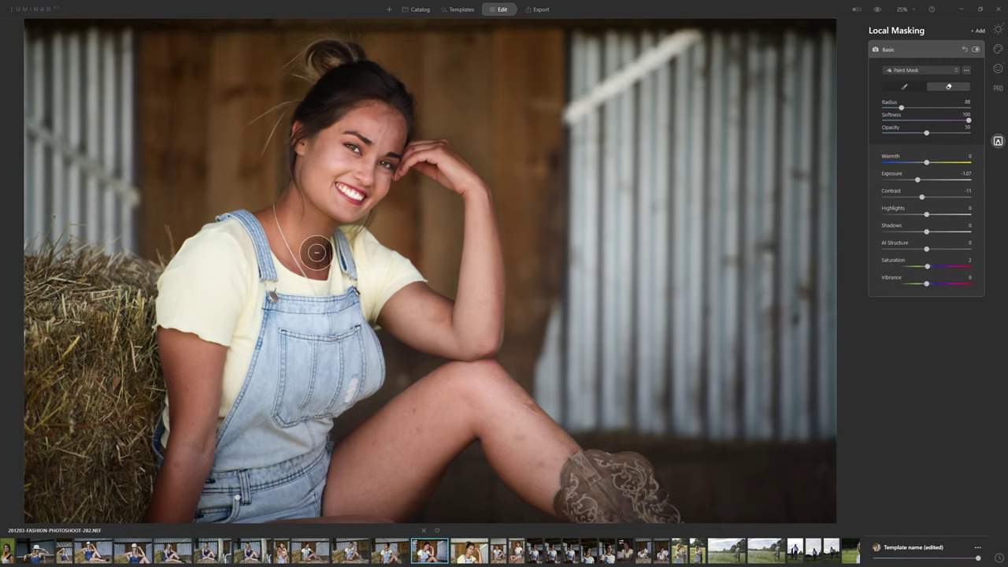
mouse_move(285, 198)
left_mouse_down()
mouse_move(316, 258)
mouse_move(315, 230)
left_mouse_up()
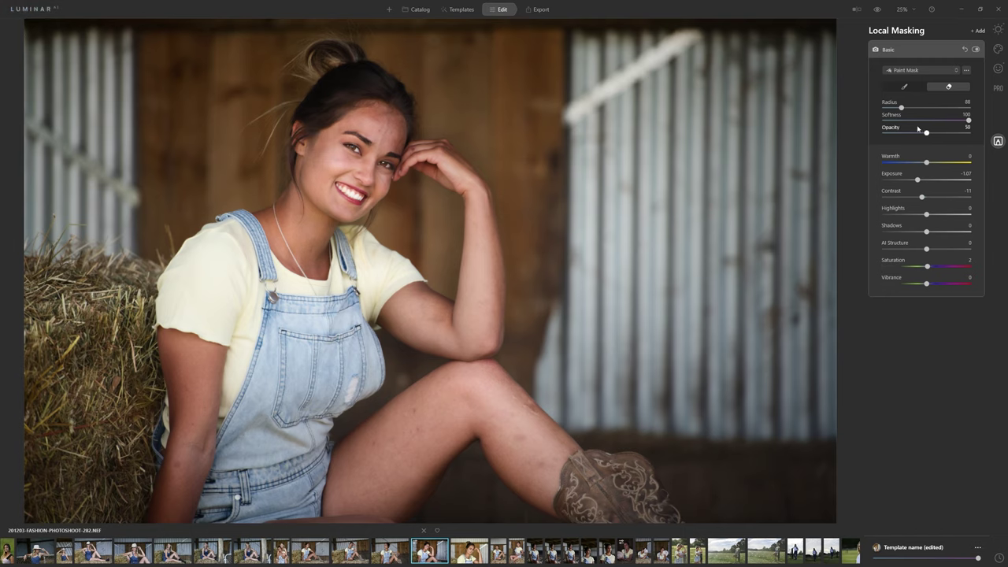
left_click(977, 51)
left_click(978, 50)
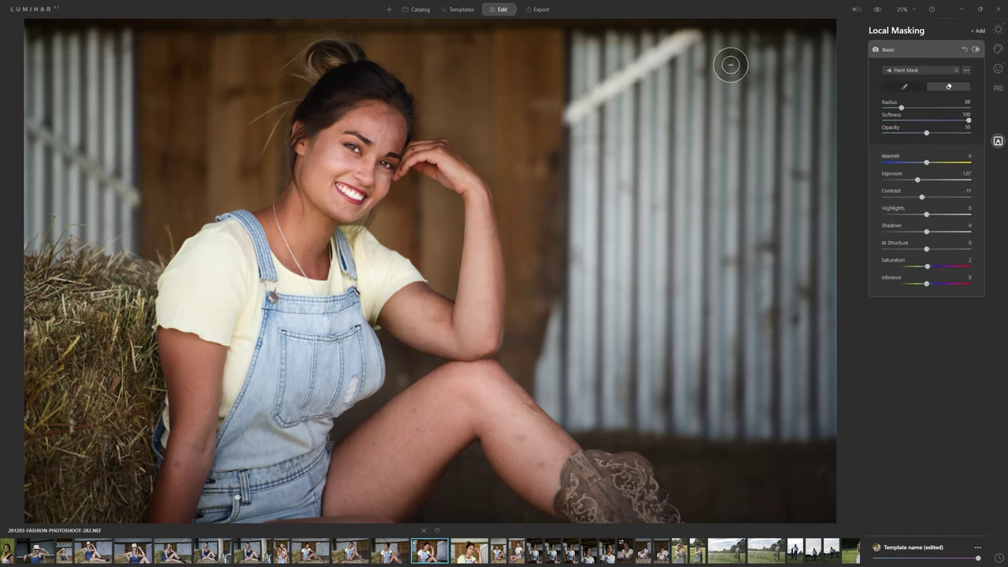
Step: Erase mask spill around the raised hand, the inner side of the arm and below the elbow
mouse_move(424, 134)
left_mouse_down()
mouse_move(475, 140)
mouse_move(483, 162)
mouse_move(483, 360)
mouse_move(476, 307)
left_mouse_up()
mouse_move(439, 191)
left_mouse_down()
mouse_move(451, 238)
mouse_move(435, 298)
mouse_move(444, 239)
mouse_move(451, 285)
mouse_move(446, 207)
mouse_move(410, 182)
left_mouse_up()
mouse_move(449, 243)
left_mouse_down()
mouse_move(439, 295)
mouse_move(370, 343)
left_mouse_up()
mouse_move(450, 375)
left_mouse_down()
mouse_move(394, 367)
mouse_move(393, 352)
left_mouse_up()
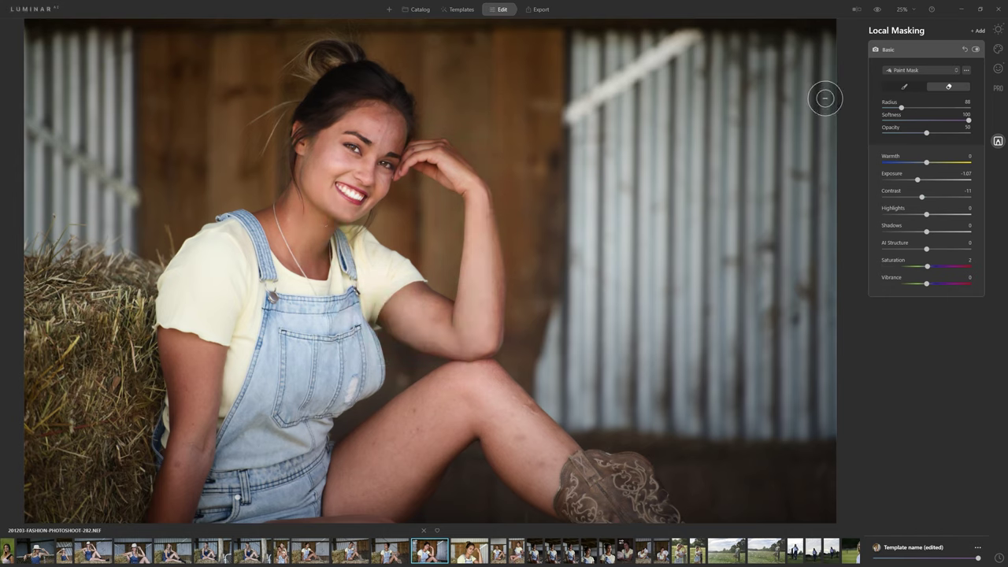
Step: Paint the mask back over the woman's cheek, jaw and neck at Opacity 50 with Radius 88, refining with Radius 52
left_click(914, 87)
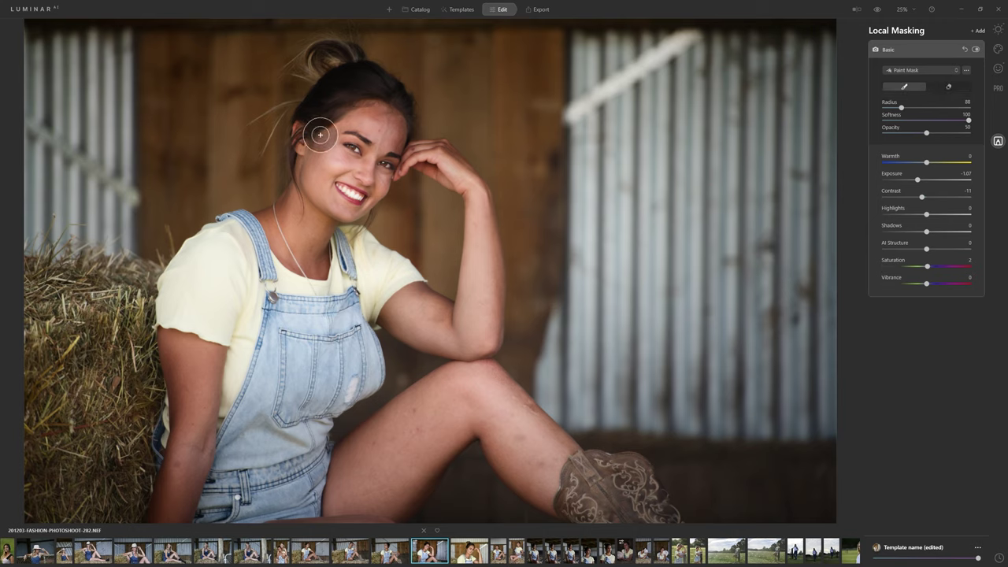
mouse_move(320, 131)
left_mouse_down()
mouse_move(304, 173)
mouse_move(322, 209)
left_mouse_up()
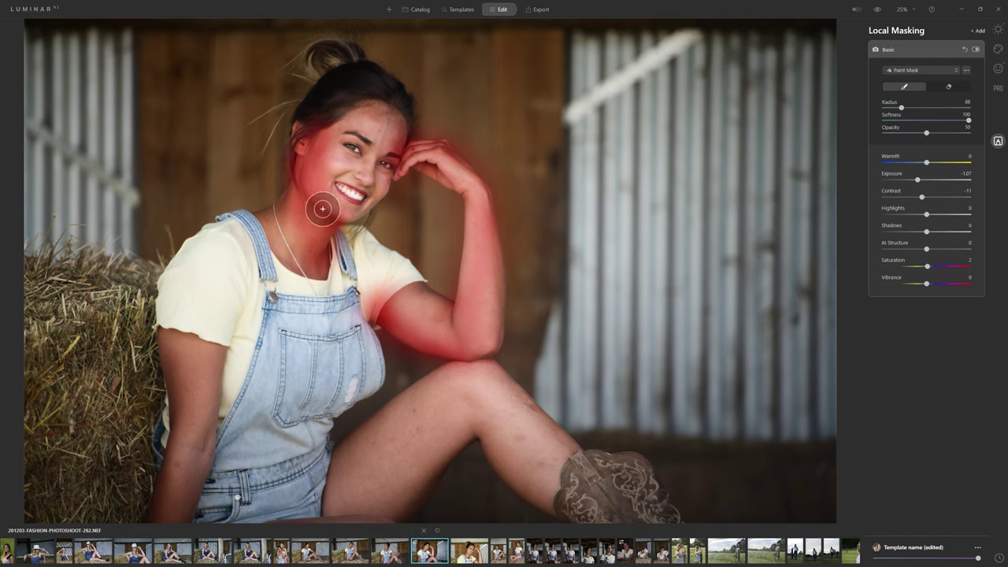
key("bracketleft")
key("bracketleft")
key("bracketleft")
key("bracketleft")
key("bracketleft")
key("bracketleft")
mouse_move(334, 221)
left_mouse_down()
mouse_move(315, 215)
mouse_move(297, 186)
mouse_move(302, 162)
left_mouse_up()
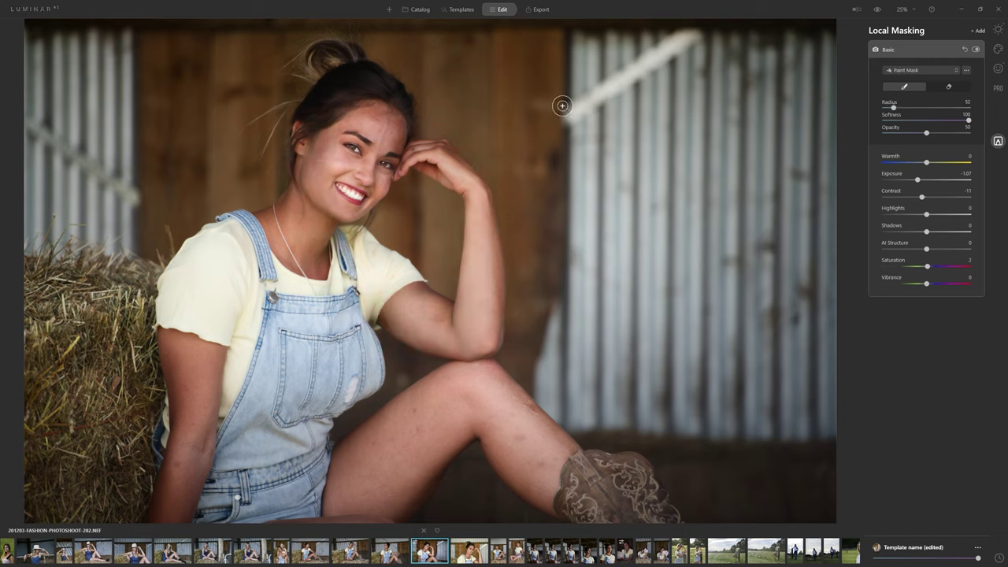
Step: Build up the mask on the cheek, jaw and chin with small brush strokes, and compare the Basic adjustment off and on
mouse_move(342, 198)
left_mouse_down()
mouse_move(313, 188)
mouse_move(308, 163)
left_mouse_up()
mouse_move(315, 138)
left_mouse_down()
mouse_move(304, 187)
mouse_move(323, 221)
left_mouse_up()
key("bracketleft")
left_click_drag(317, 136, 321, 146)
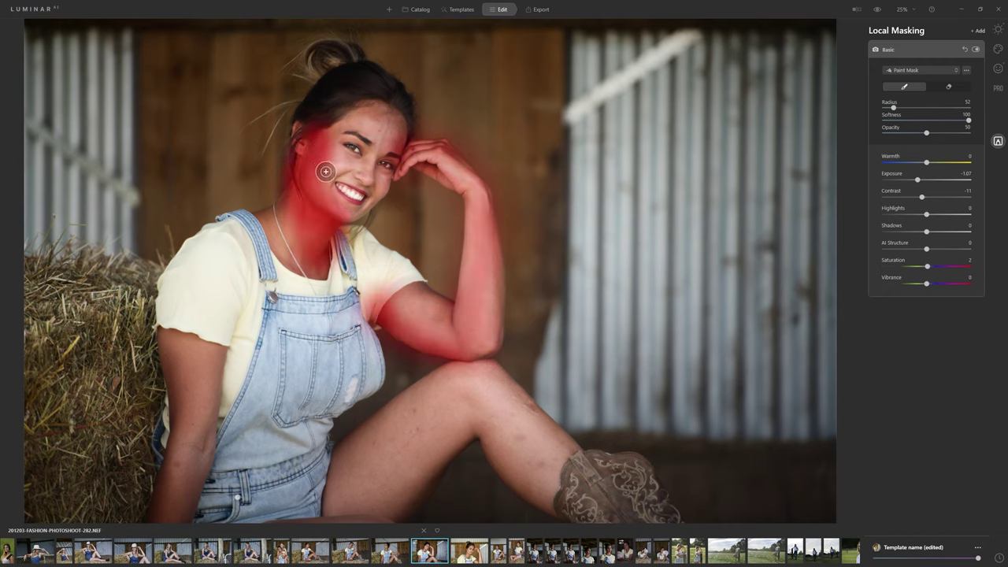
left_click_drag(334, 181, 332, 167)
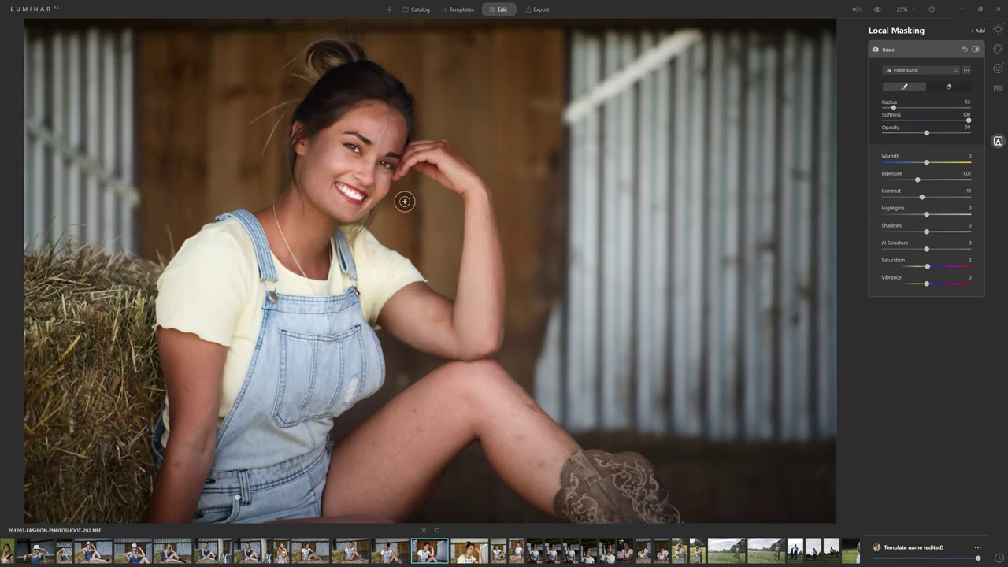
left_click_drag(372, 205, 393, 193)
left_click(976, 49)
left_click(975, 50)
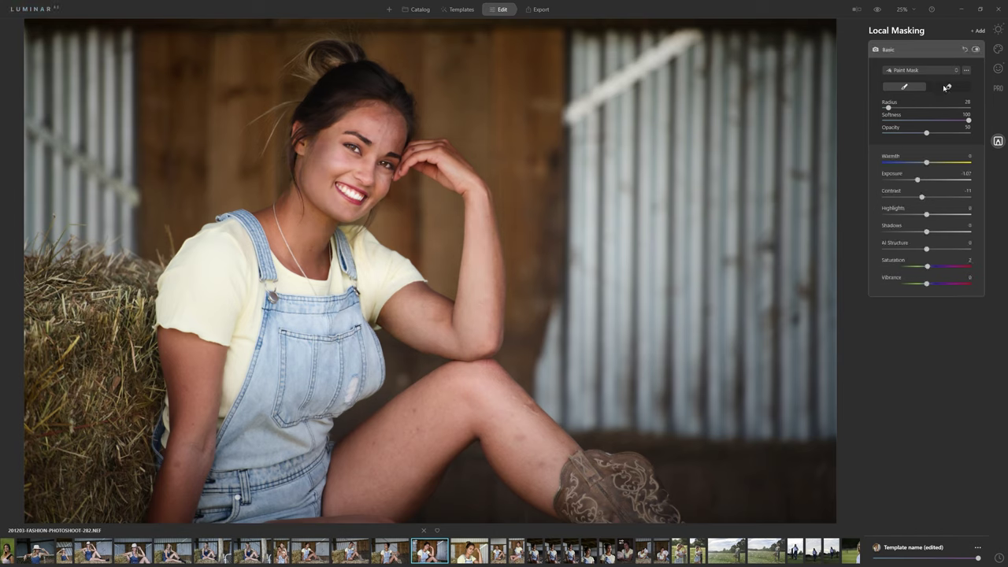
Step: Soften the mask over the woman's neck with the eraser at Opacity 30 and the Radius raised to 244
key("alt")
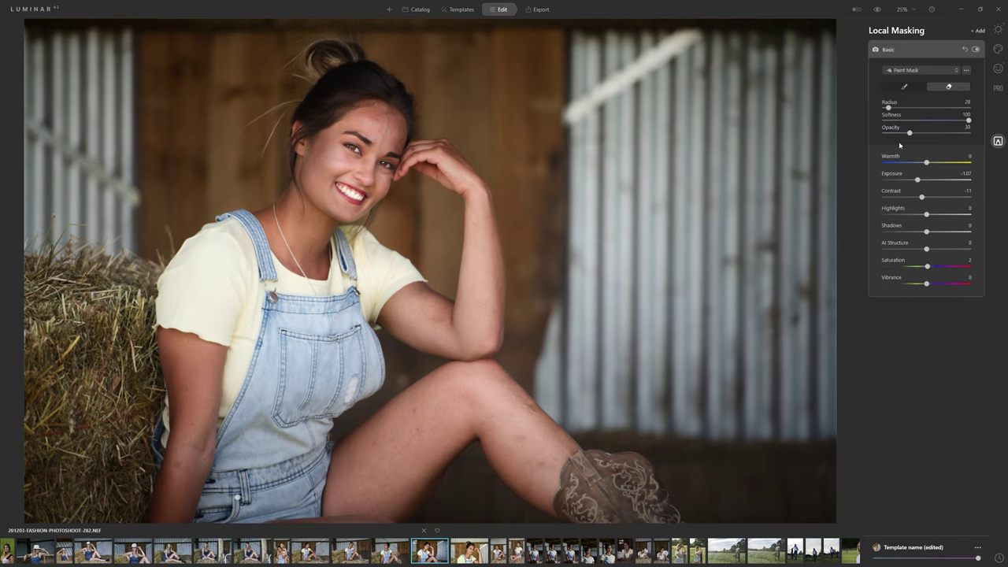
key("bracketright")
key("bracketright")
key("bracketright")
key("bracketright")
key("bracketright")
key("bracketright")
key("bracketright")
key("bracketright")
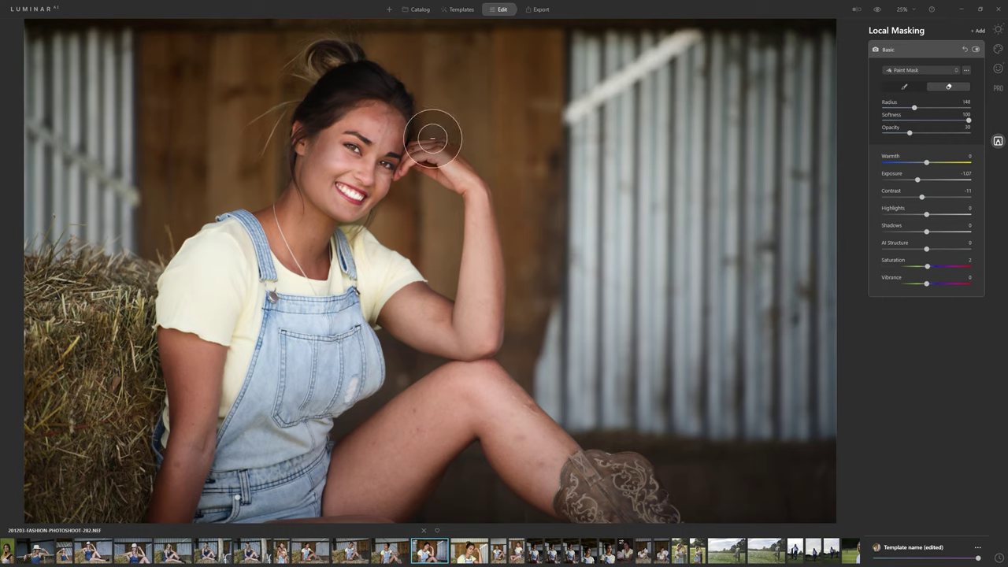
mouse_move(337, 226)
left_mouse_down()
mouse_move(296, 229)
mouse_move(385, 133)
mouse_move(290, 190)
mouse_move(330, 215)
mouse_move(340, 150)
mouse_move(326, 136)
mouse_move(302, 167)
mouse_move(327, 254)
left_mouse_up()
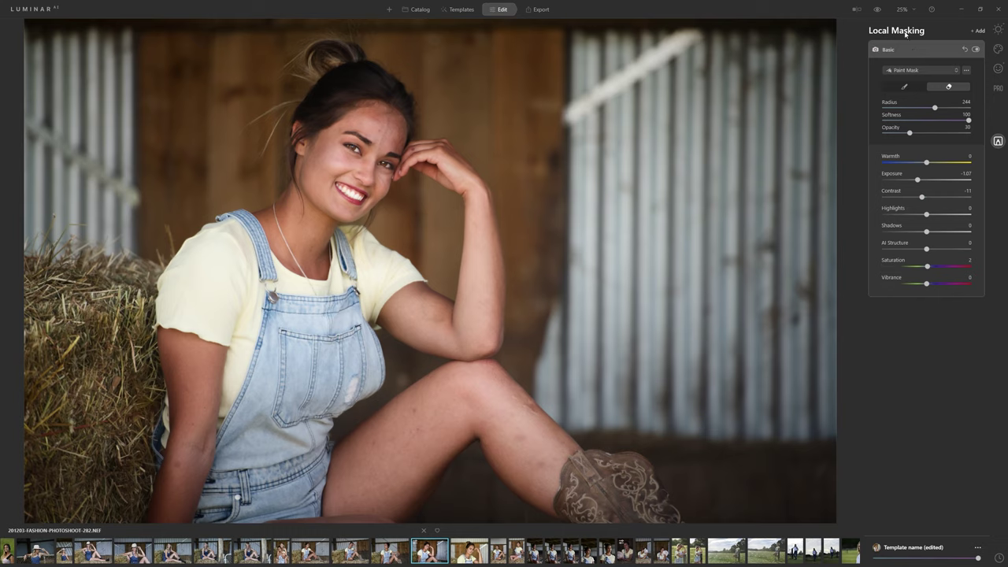
Step: Add a second Basic local adjustment with Exposure 1.16 and Highlights -69
left_click(976, 31)
left_click_drag(933, 185, 939, 186)
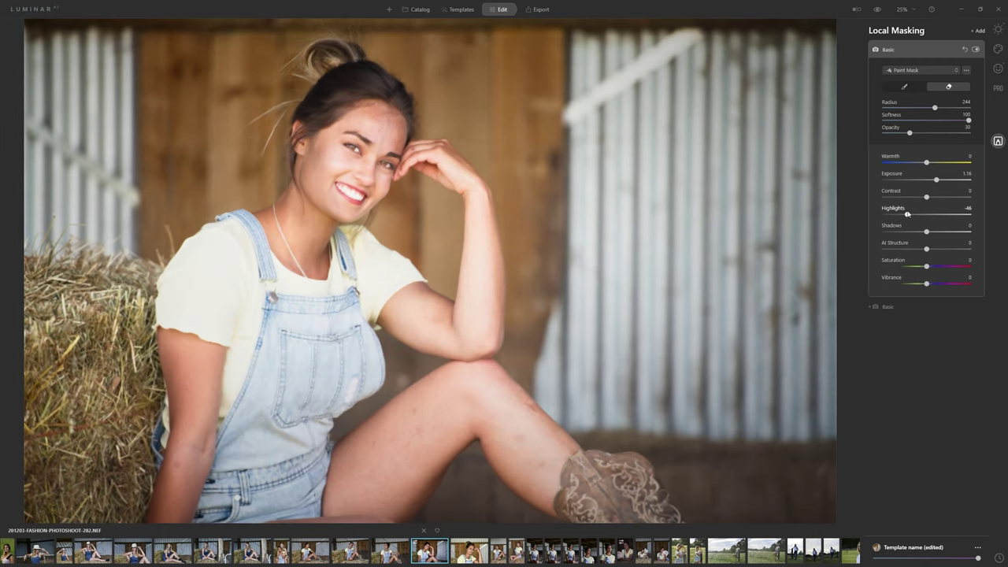
left_click_drag(907, 214, 896, 214)
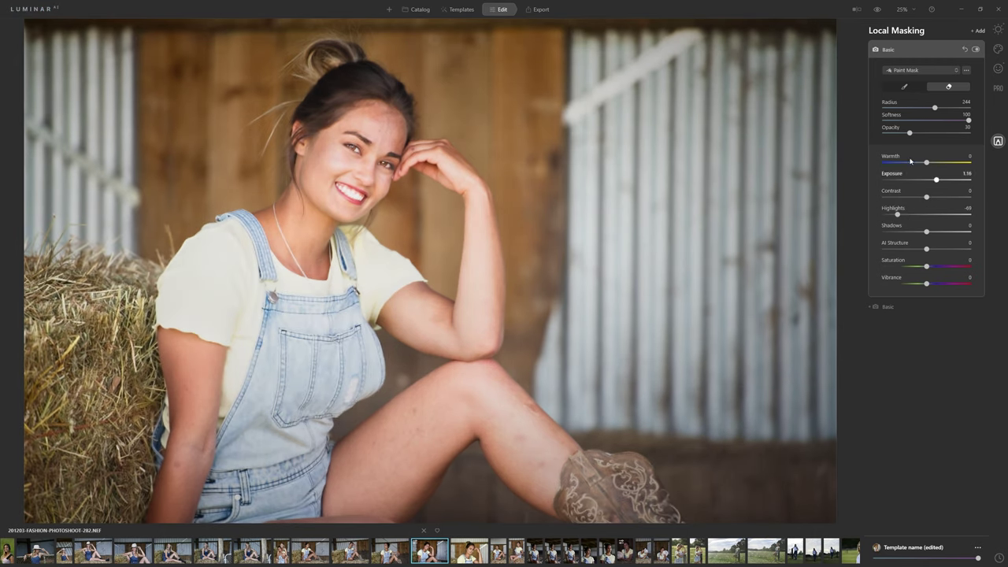
Step: Paint the new Basic mask down the woman's forehead and nose at Opacity 14 with a reduced brush radius
left_click(911, 86)
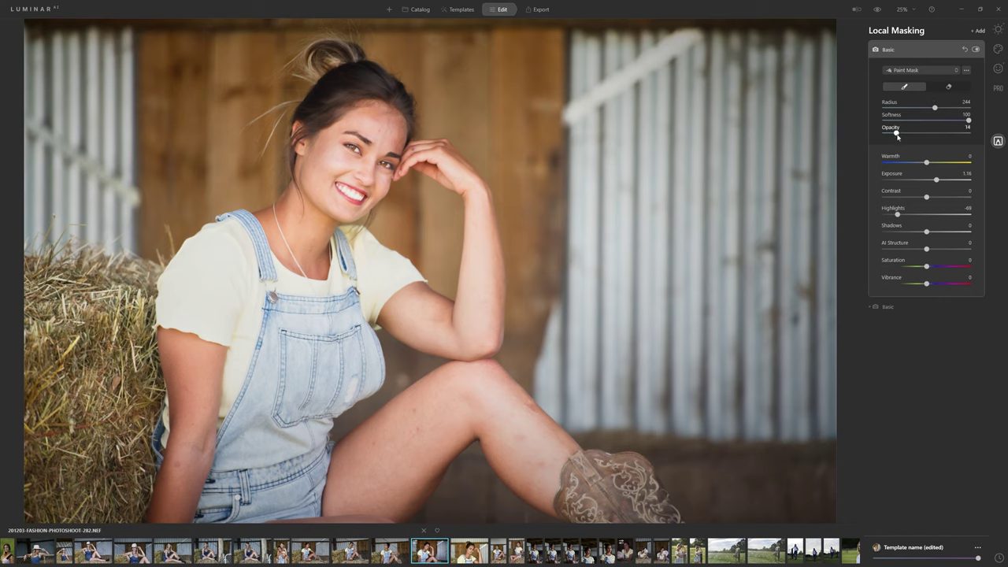
key("bracketleft")
key("bracketleft")
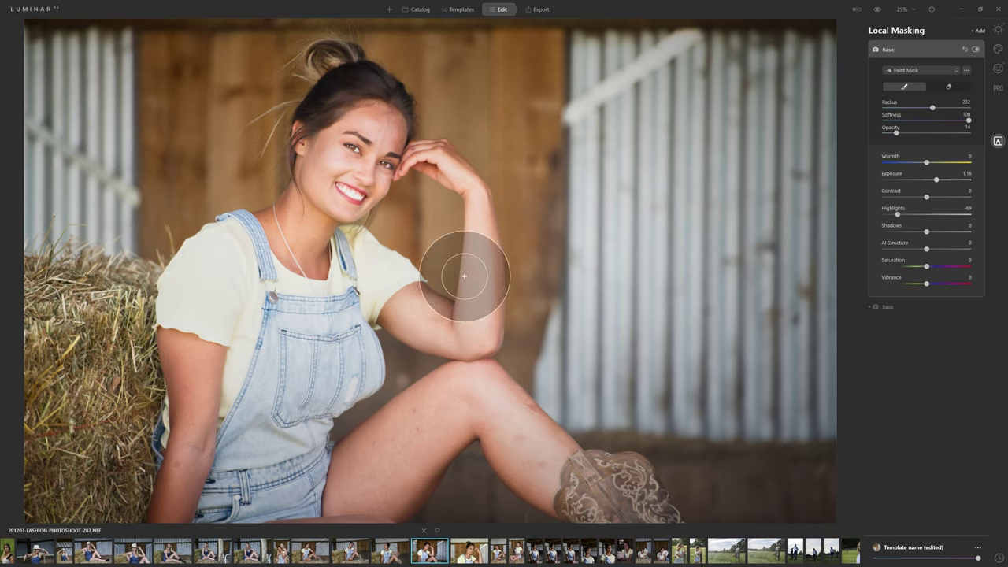
key("bracketleft")
key("bracketleft")
key("bracketleft")
key("bracketleft")
key("bracketleft")
key("bracketleft")
mouse_move(365, 117)
left_mouse_down()
mouse_move(396, 137)
mouse_move(371, 117)
mouse_move(412, 131)
mouse_move(378, 117)
mouse_move(394, 140)
mouse_move(413, 119)
mouse_move(347, 129)
mouse_move(359, 119)
mouse_move(392, 131)
mouse_move(376, 149)
mouse_move(340, 161)
mouse_move(381, 182)
left_mouse_up()
Step: Paint the mask from the woman's forehead down to her cheek with a smaller brush
key("bracketleft")
key("bracketleft")
key("bracketleft")
key("bracketleft")
key("bracketright")
key("bracketright")
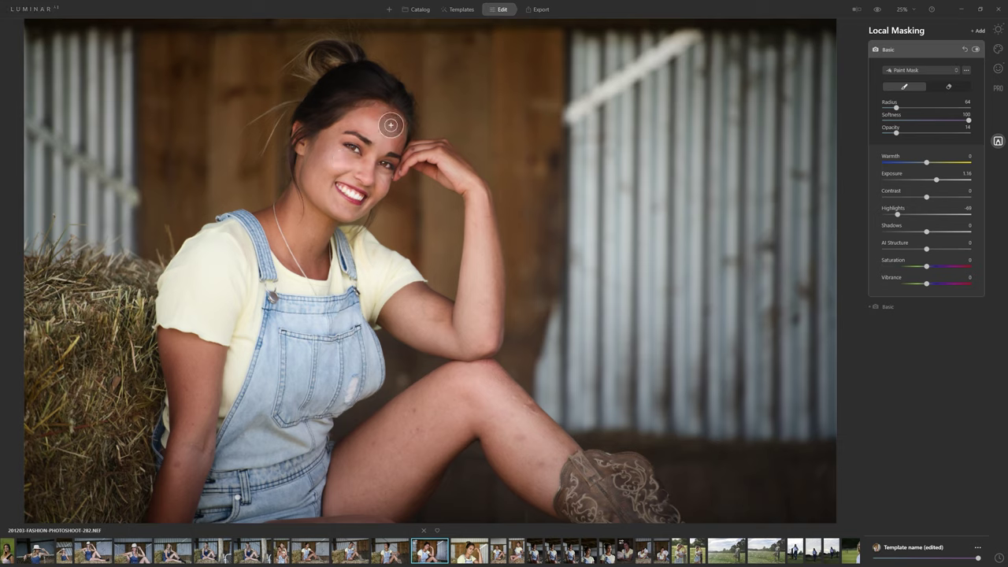
key("bracketleft")
key("bracketleft")
mouse_move(361, 126)
left_mouse_down()
mouse_move(402, 132)
mouse_move(389, 127)
mouse_move(379, 142)
mouse_move(372, 189)
mouse_move(338, 159)
left_mouse_up()
Step: Paint the mask over the woman's fingers, hand and raised forearm with an even smaller brush
key("bracketleft")
key("bracketleft")
key("bracketleft")
key("bracketleft")
left_click_drag(402, 173, 409, 159)
left_click(410, 152)
left_click(413, 145)
mouse_move(443, 155)
left_mouse_down()
mouse_move(477, 196)
mouse_move(475, 317)
mouse_move(477, 207)
mouse_move(488, 333)
left_mouse_up()
Step: Enlarge the brush and paint the mask over the woman's thigh
key("bracketright")
key("bracketright")
key("bracketright")
key("bracketright")
key("bracketright")
key("bracketright")
key("bracketright")
key("bracketright")
key("bracketright")
key("bracketright")
key("bracketright")
mouse_move(443, 399)
left_mouse_down()
mouse_move(450, 392)
mouse_move(331, 490)
mouse_move(578, 392)
mouse_move(331, 491)
mouse_move(420, 412)
mouse_move(569, 472)
mouse_move(418, 412)
left_mouse_up()
Step: Paint the mask along the woman's lowered arm beside the hay bale with a slightly smaller brush
key("bracketleft")
key("bracketleft")
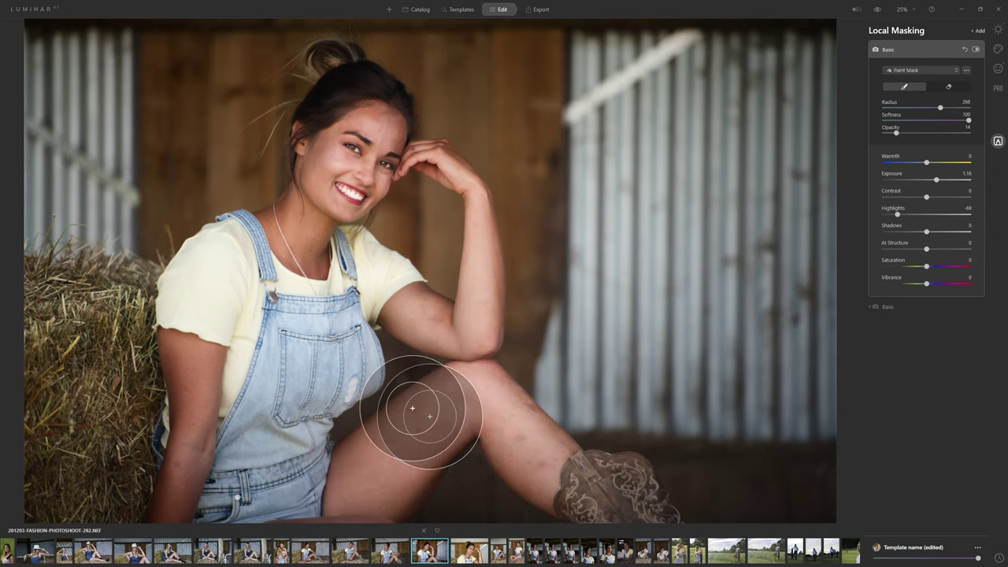
key("bracketleft")
key("bracketleft")
key("bracketleft")
mouse_move(184, 477)
left_mouse_down()
mouse_move(203, 416)
mouse_move(191, 354)
mouse_move(192, 466)
mouse_move(194, 359)
mouse_move(191, 459)
mouse_move(209, 418)
left_mouse_up()
Step: Reduce the brush to Radius 52 and paint the mask down the side of the woman's neck below the ear
key("bracketleft")
key("bracketleft")
key("bracketleft")
key("bracketleft")
key("bracketleft")
key("bracketleft")
key("bracketleft")
key("bracketleft")
key("bracketleft")
key("bracketleft")
key("bracketleft")
key("bracketleft")
key("bracketleft")
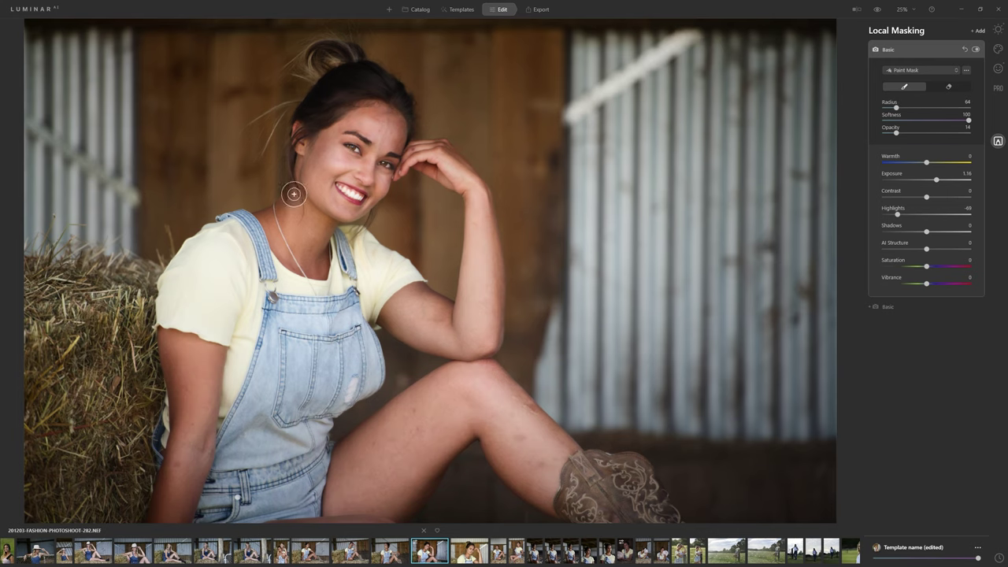
mouse_move(299, 176)
left_mouse_down()
mouse_move(293, 262)
mouse_move(289, 217)
left_mouse_up()
Step: Compare the second Basic adjustment off and on, and open the Portrait Skin AI settings for review
left_click(977, 50)
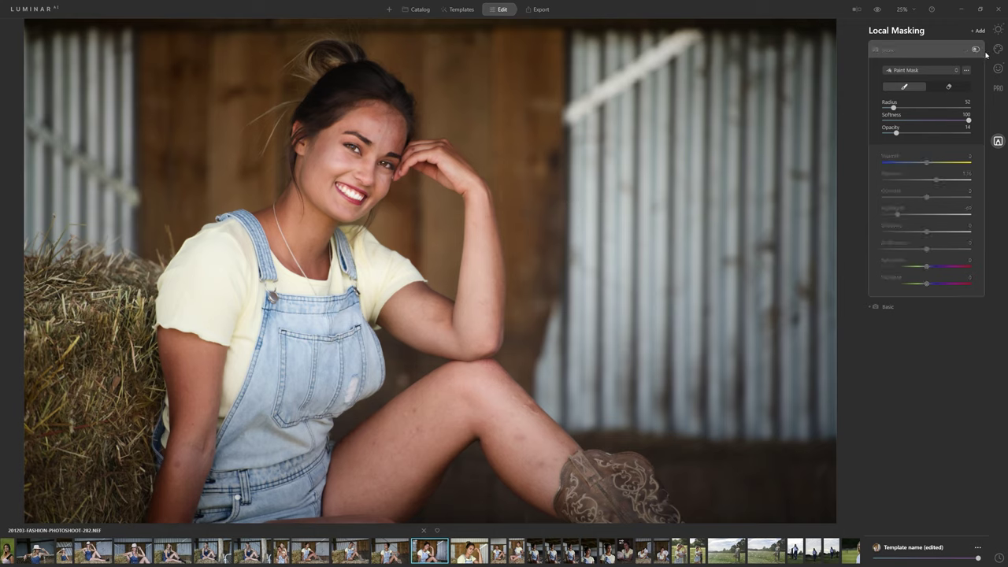
left_click(975, 50)
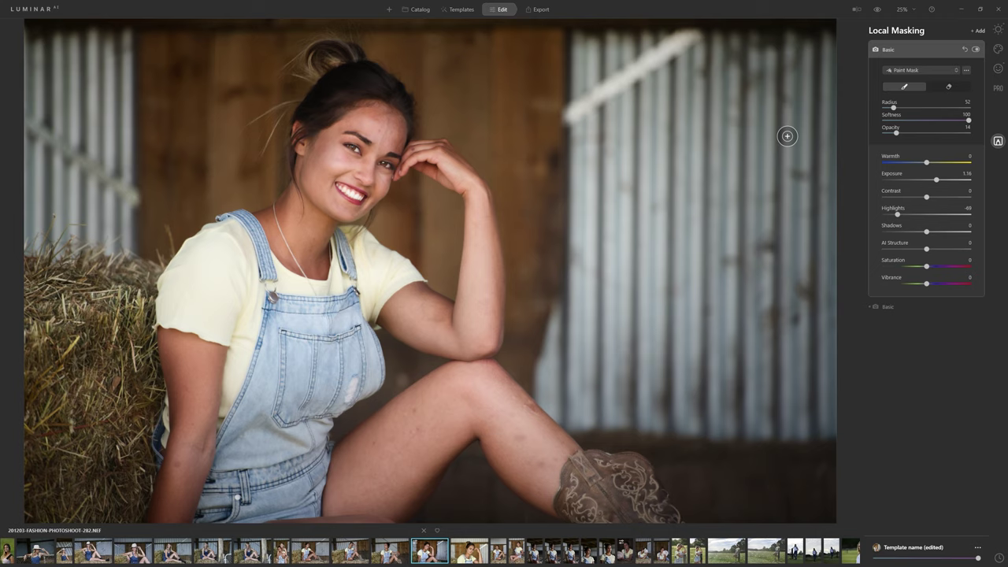
left_click(998, 69)
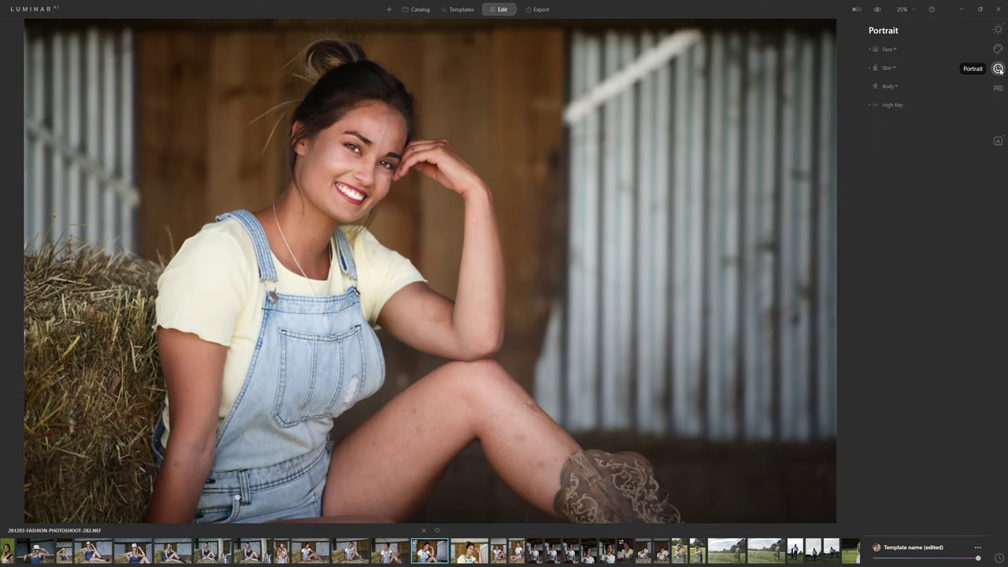
left_click(885, 67)
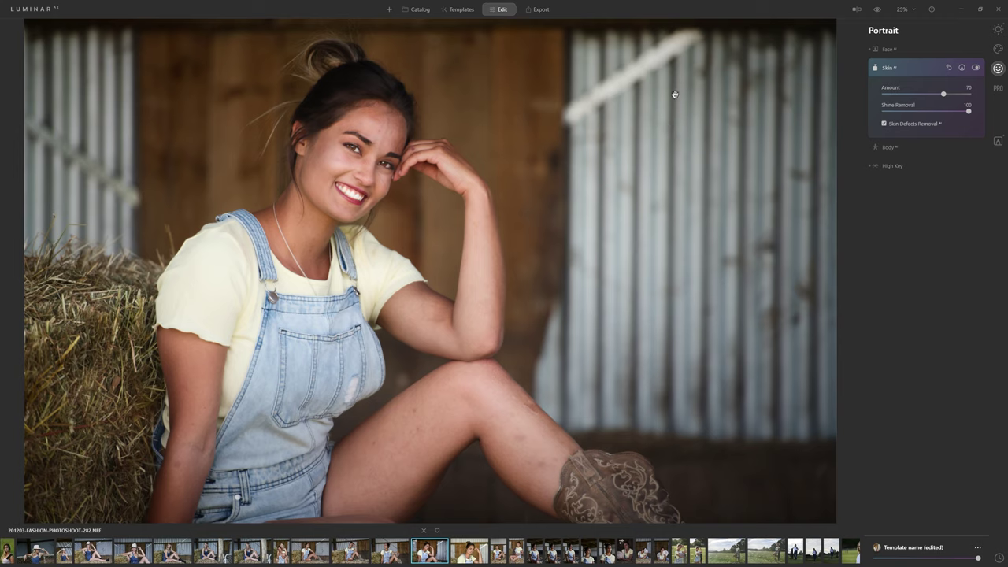
Step: Use Clone & Stamp at Radius 52 to cover the blemish on the forehead with clean skin sampled beside it
left_click(998, 88)
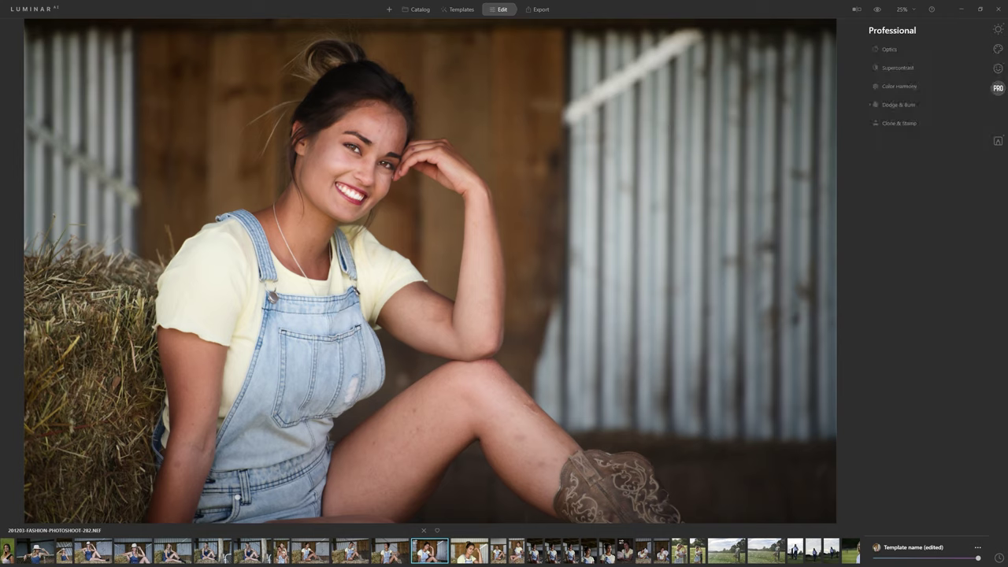
left_click(899, 123)
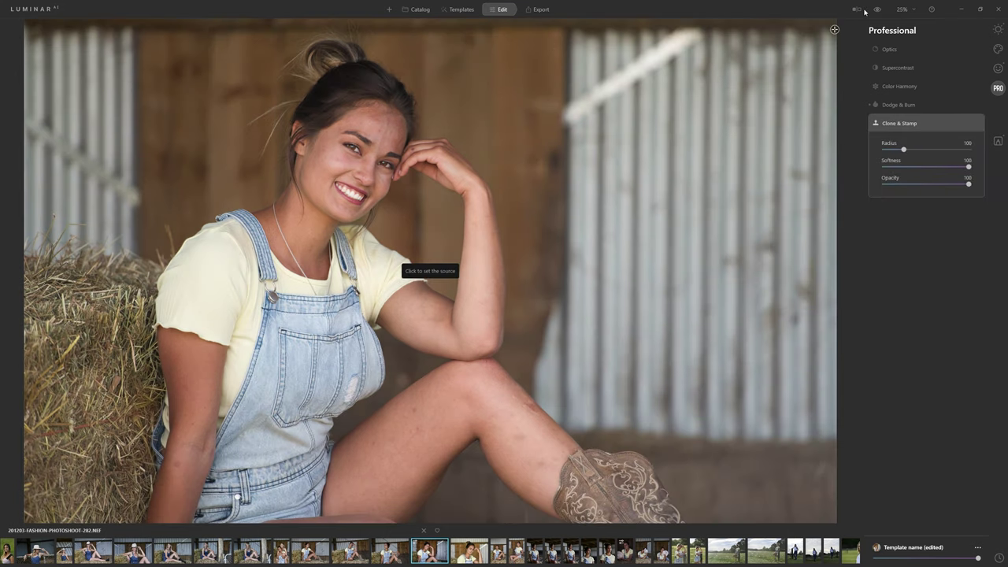
left_click(902, 8)
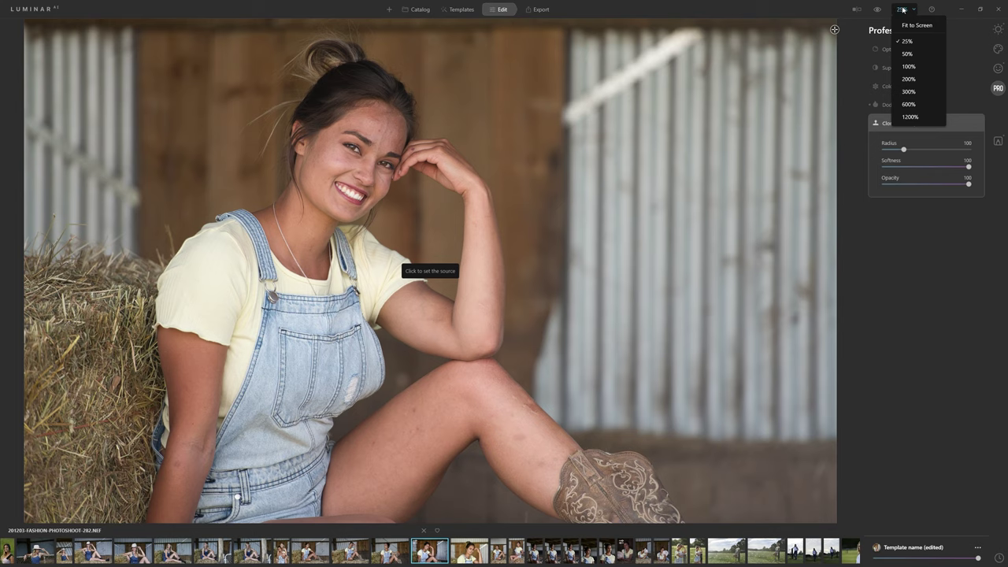
left_click(924, 68)
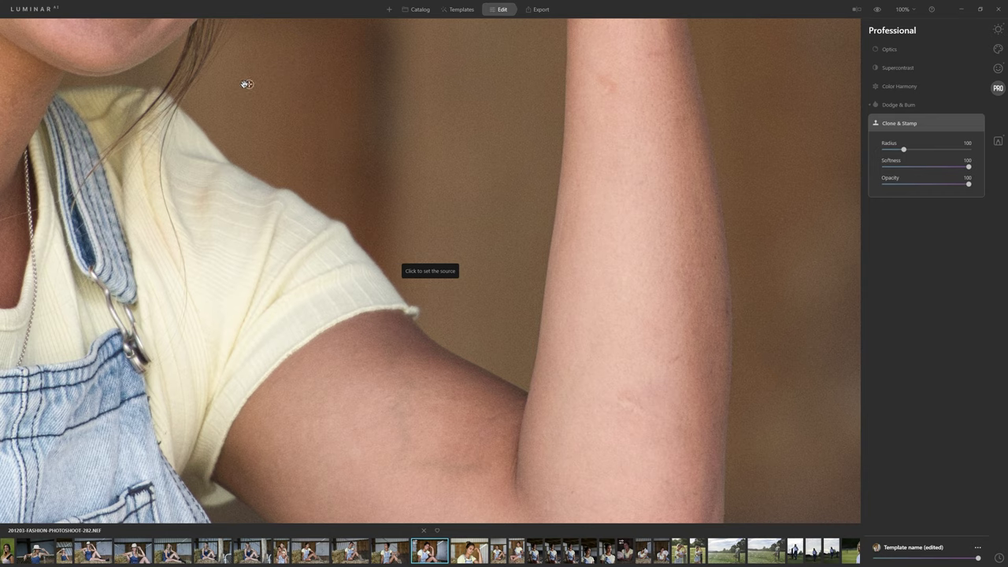
left_click_drag(204, 63, 628, 450)
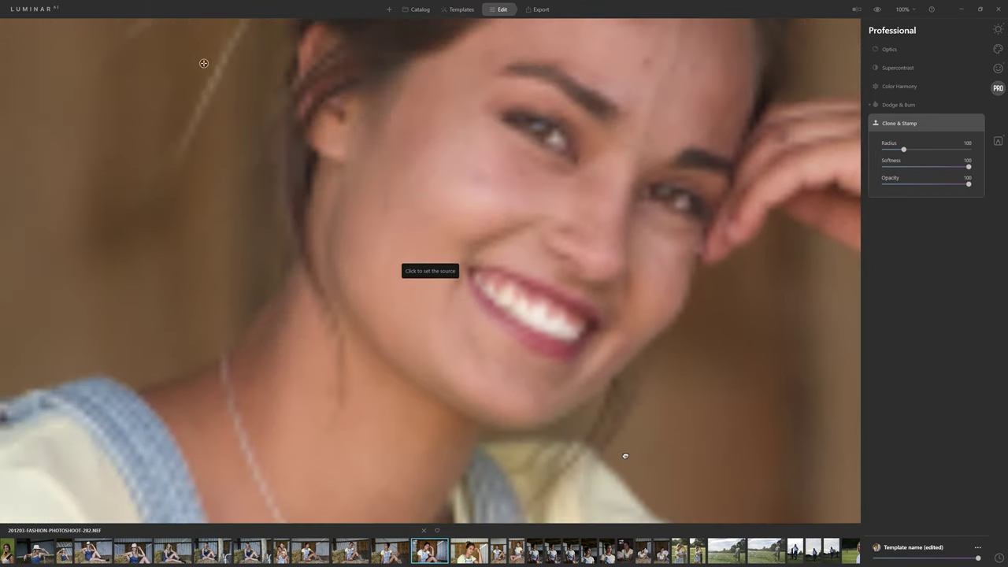
left_click_drag(562, 293, 406, 334)
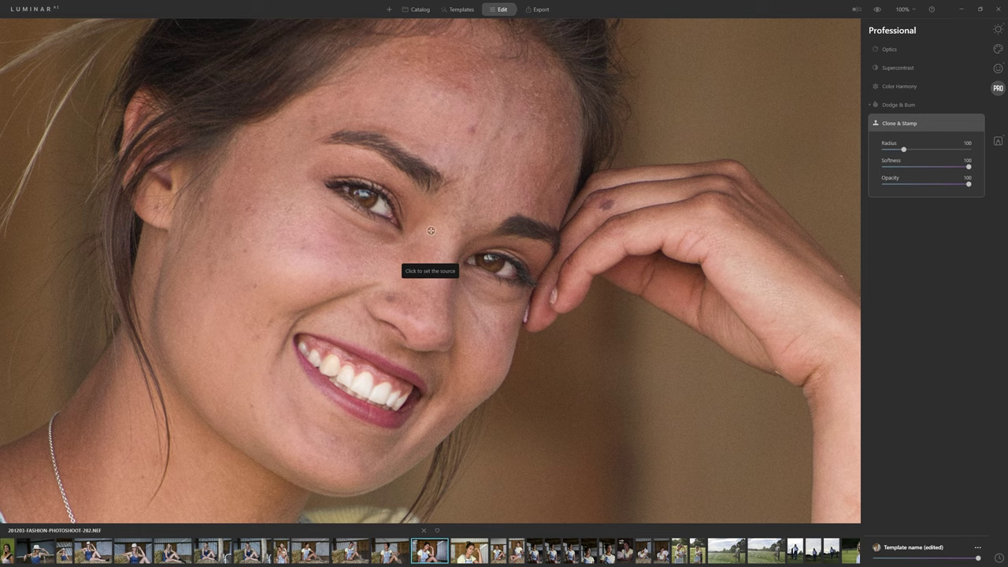
left_click(438, 128)
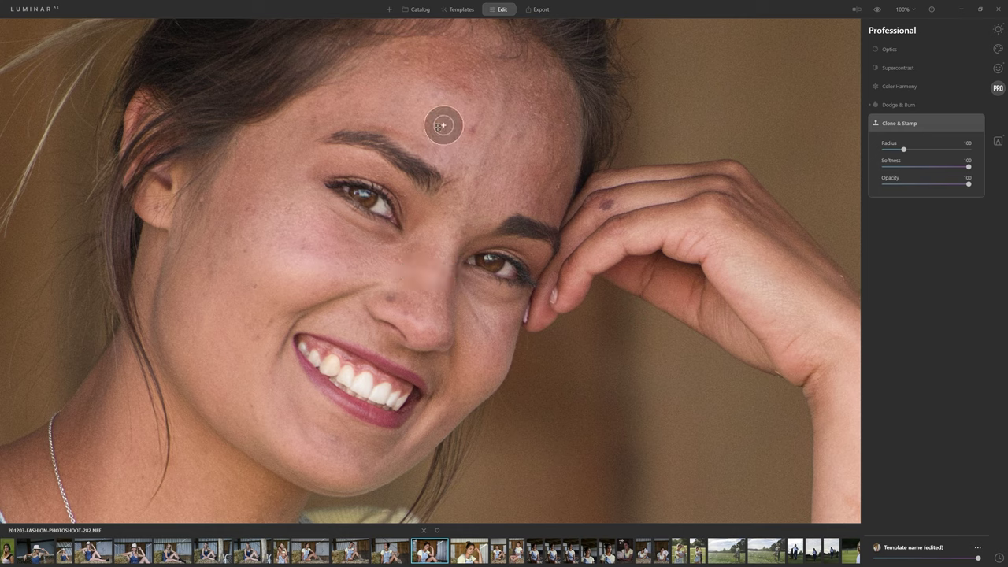
key("bracketleft")
key("bracketleft")
key("bracketleft")
key("bracketleft")
key("bracketleft")
left_click(470, 134)
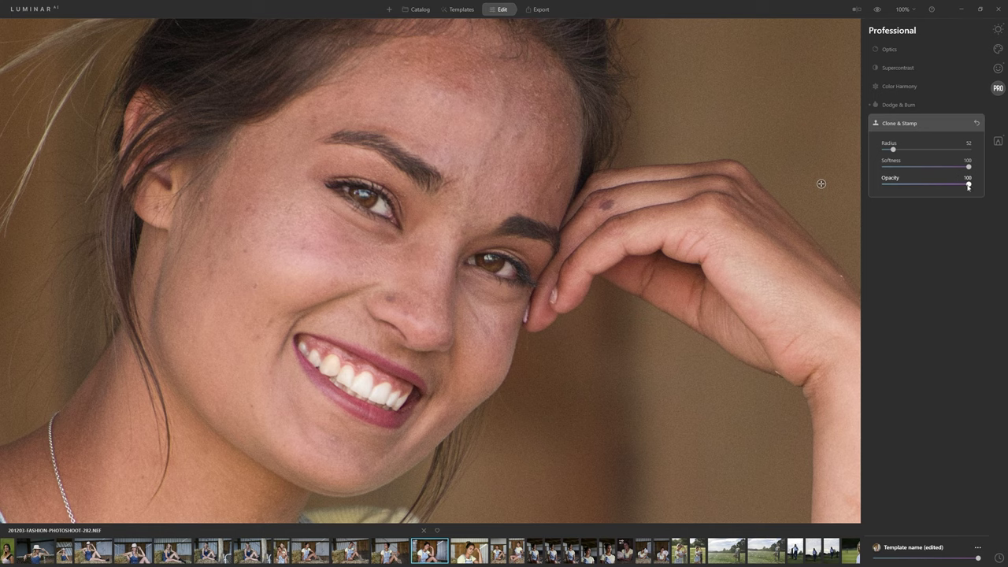
Step: Lower the Clone & Stamp Opacity to 53 and clone clean skin over the remaining forehead marks
left_click_drag(968, 187, 928, 187)
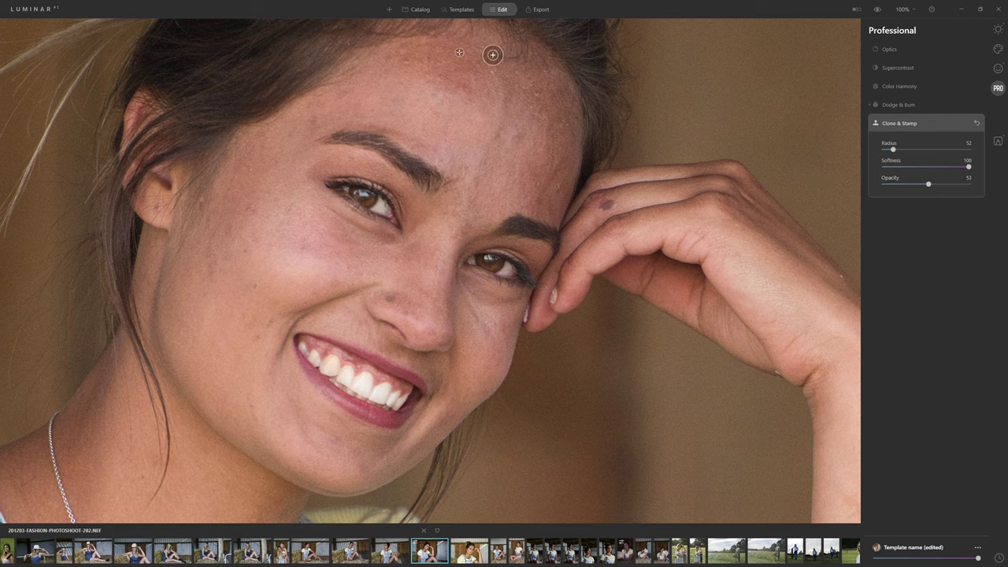
left_click(465, 118, "alt")
left_click(455, 134, "alt")
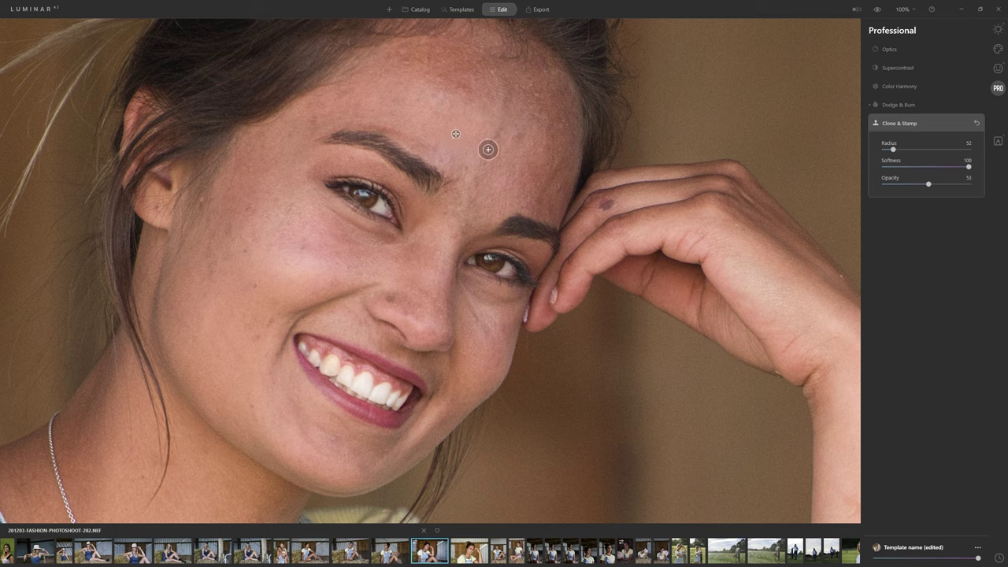
mouse_move(486, 145)
left_mouse_down()
mouse_move(474, 176)
mouse_move(501, 116)
mouse_move(492, 74)
mouse_move(491, 167)
mouse_move(479, 168)
mouse_move(463, 135)
mouse_move(460, 144)
mouse_move(470, 189)
mouse_move(500, 106)
mouse_move(502, 165)
mouse_move(507, 149)
mouse_move(490, 176)
mouse_move(482, 173)
mouse_move(498, 132)
left_mouse_up()
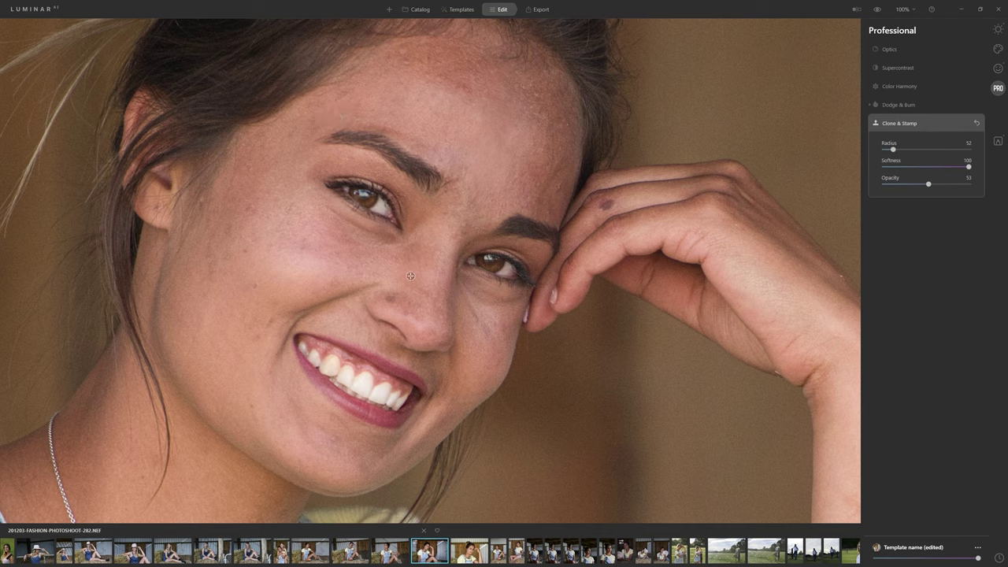
Step: Clone sampled skin over the spots on the woman's cheek
left_click(396, 305, "alt")
left_click_drag(241, 250, 250, 247)
left_click(284, 234, "alt")
Step: Sample clean forehead skin and clone it along the area above the eyebrow with Radius 28
left_click(467, 95, "alt")
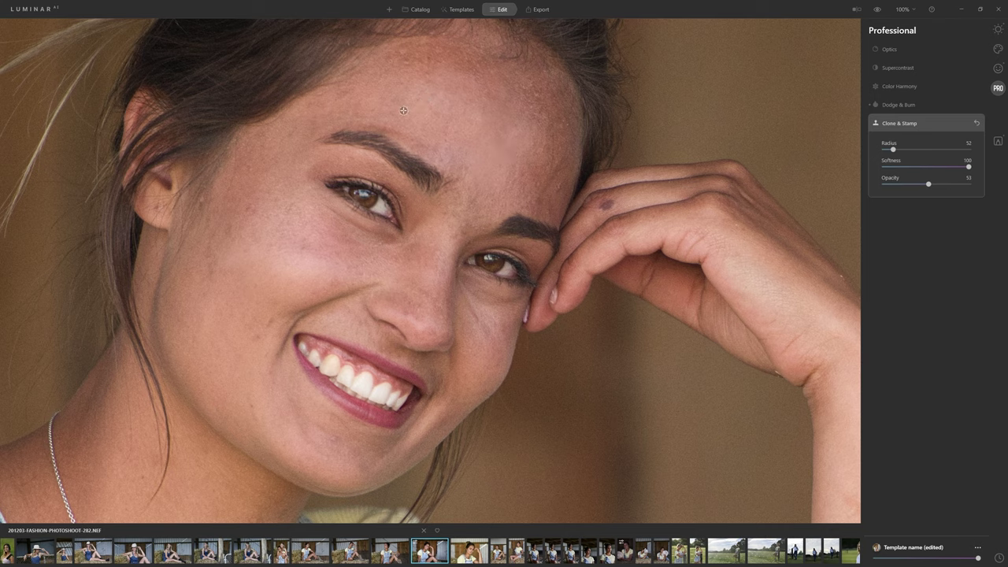
key("bracketleft")
key("bracketleft")
key("bracketleft")
left_click_drag(359, 123, 426, 146)
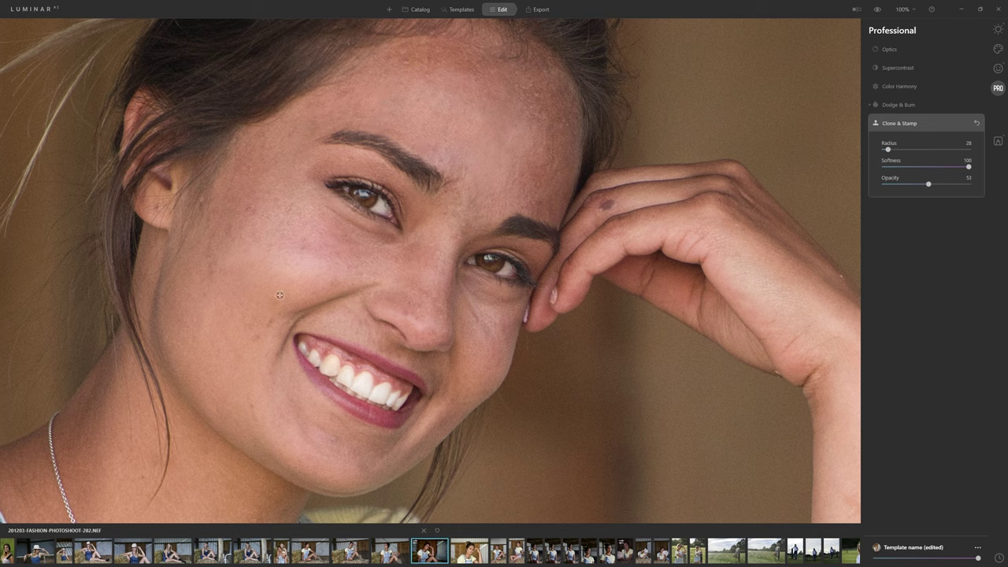
Step: Clone out the remaining small marks on the cheek with a finer brush and finish Clone & Stamp
mouse_move(267, 327)
left_mouse_down()
mouse_move(305, 300)
mouse_move(267, 309)
left_mouse_up()
key("bracketleft")
key("bracketleft")
key("bracketleft")
left_click(252, 218, "alt")
left_click(899, 129)
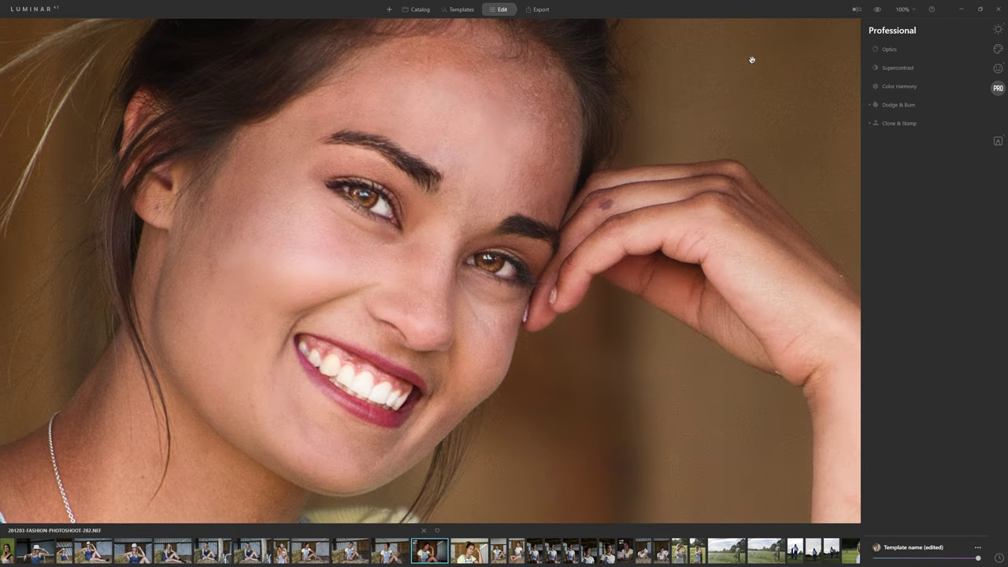
Step: Compare the retouched face with the original photo at 100% zoom
left_click(879, 9)
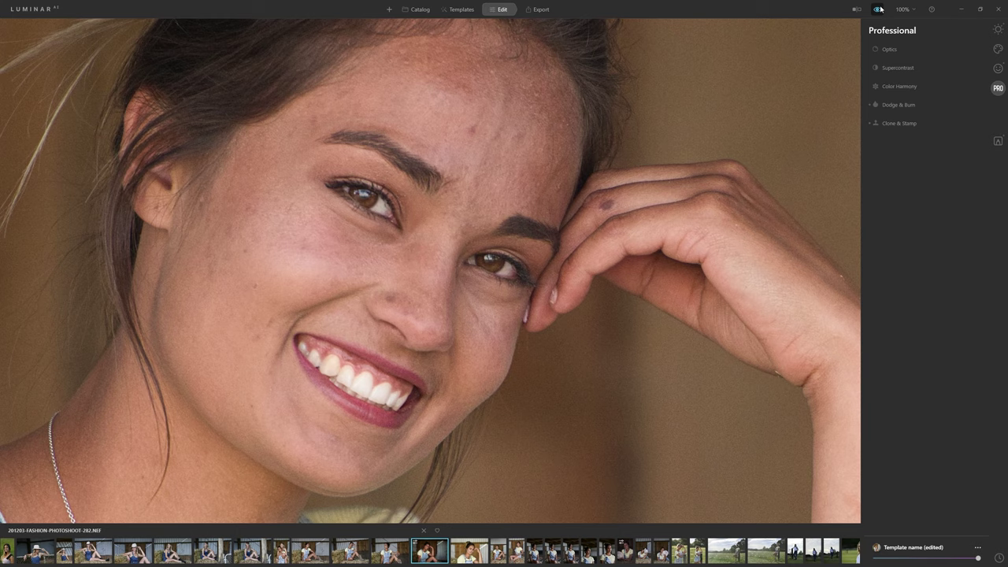
left_click(879, 9)
left_click(878, 8)
left_click(878, 9)
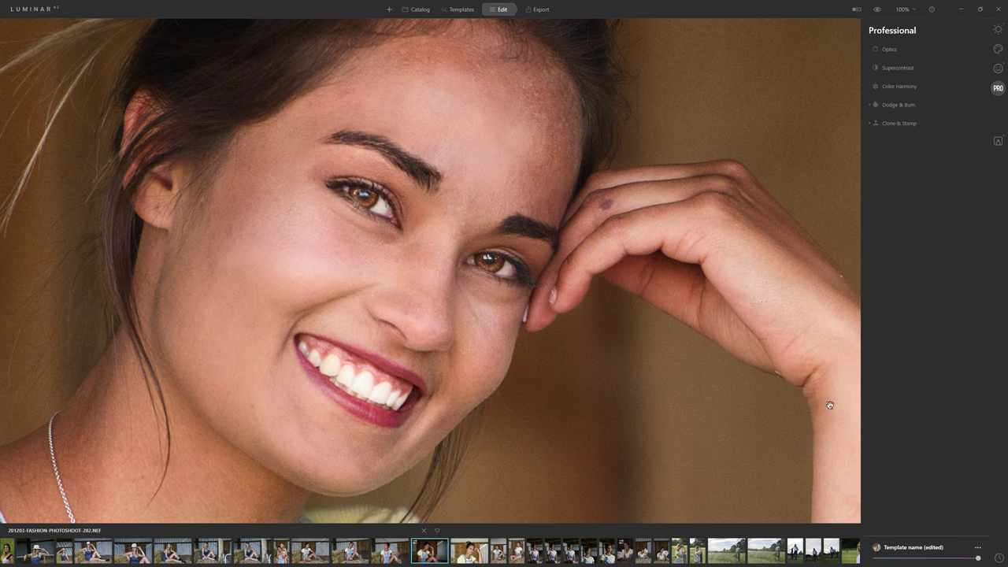
Step: Reduce the overall edit strength to a little over half and compare the face with the original
left_click_drag(979, 559, 875, 560)
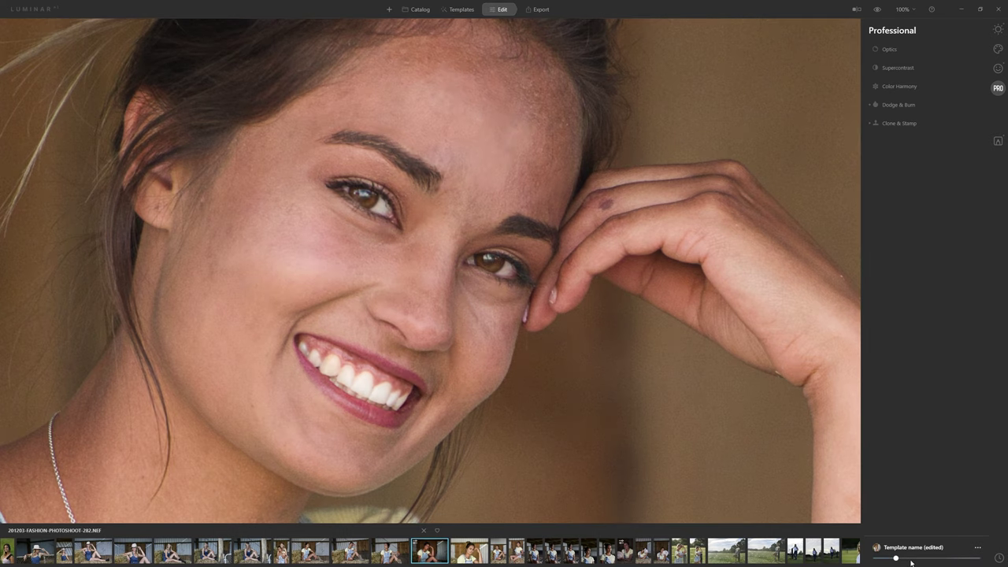
left_click_drag(875, 560, 934, 561)
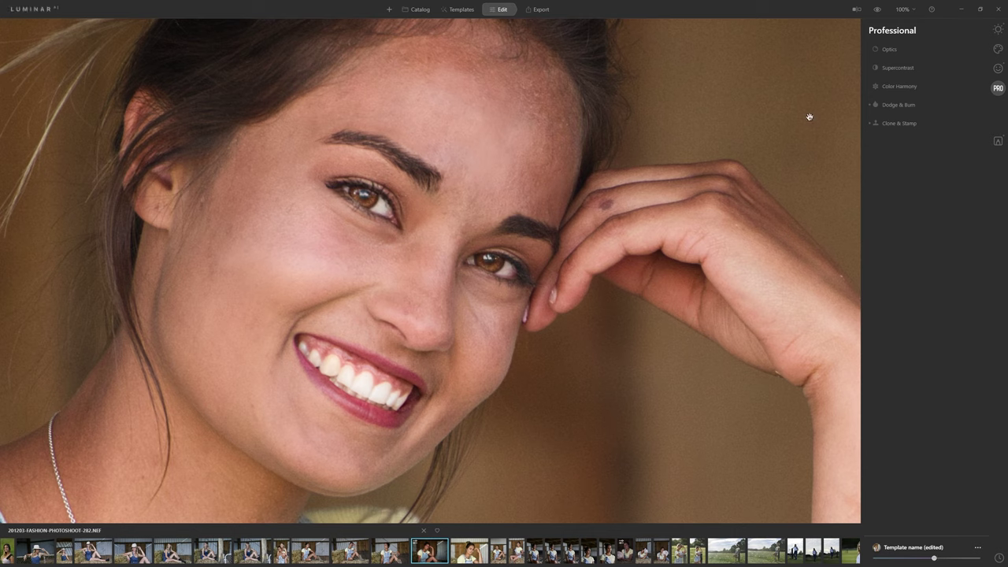
left_click(876, 10)
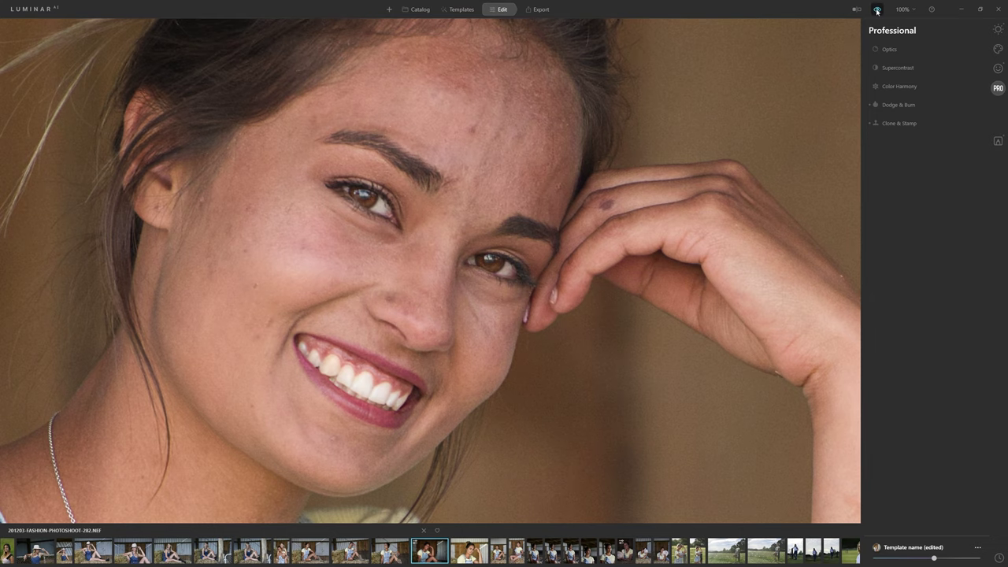
left_click(876, 10)
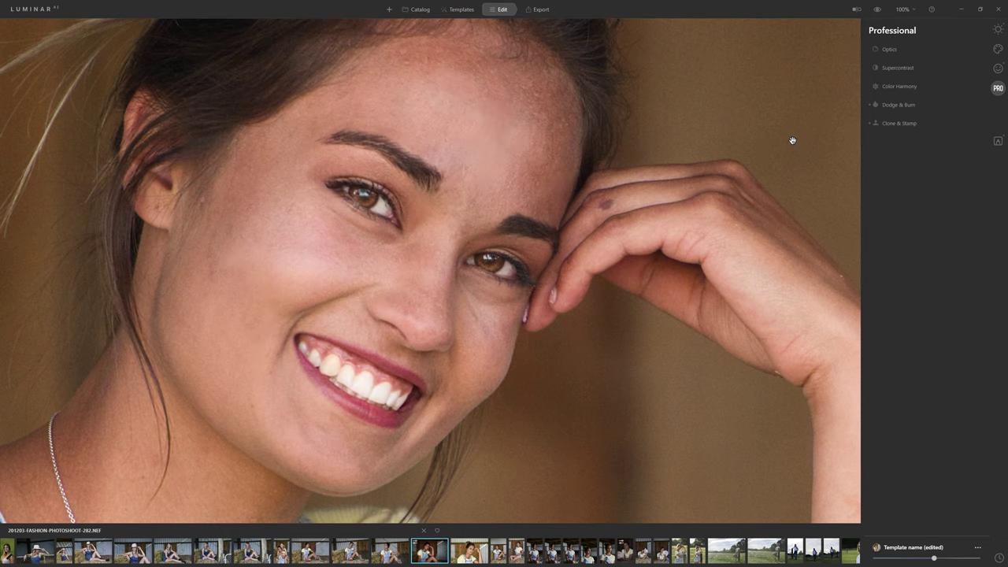
Step: Compare the full portrait before and after the edits at 25% zoom
left_click(903, 10)
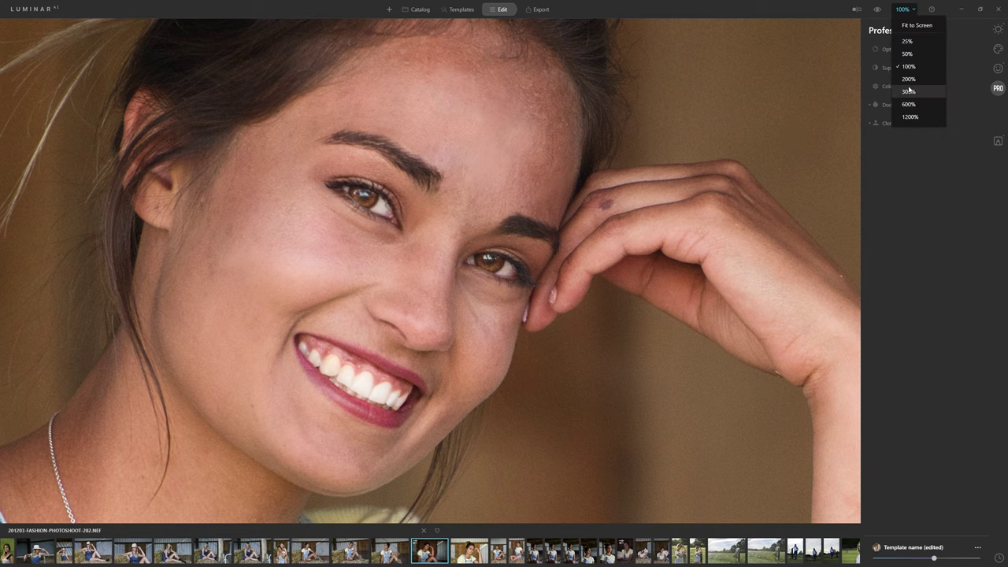
left_click(913, 41)
left_click(878, 9)
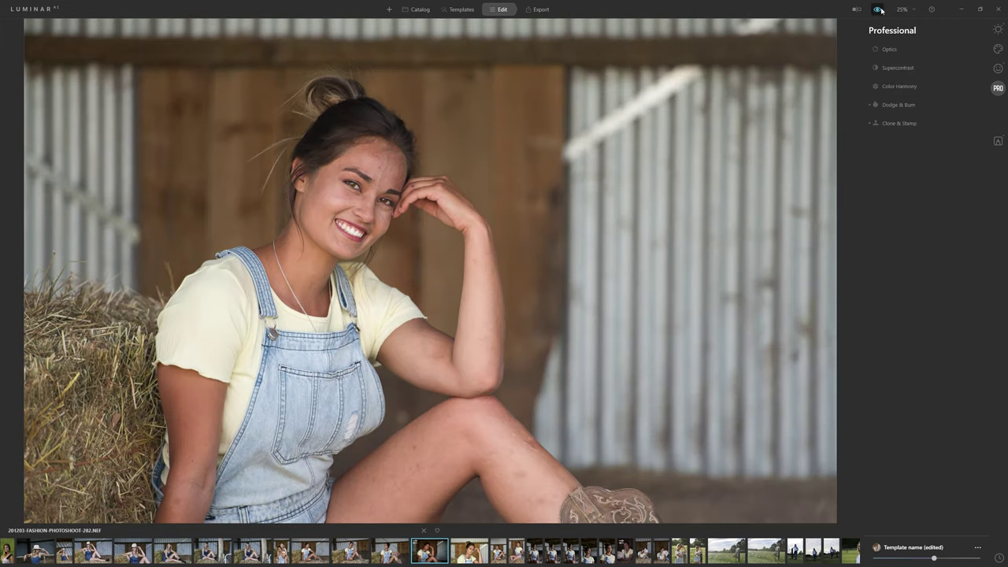
left_click(878, 10)
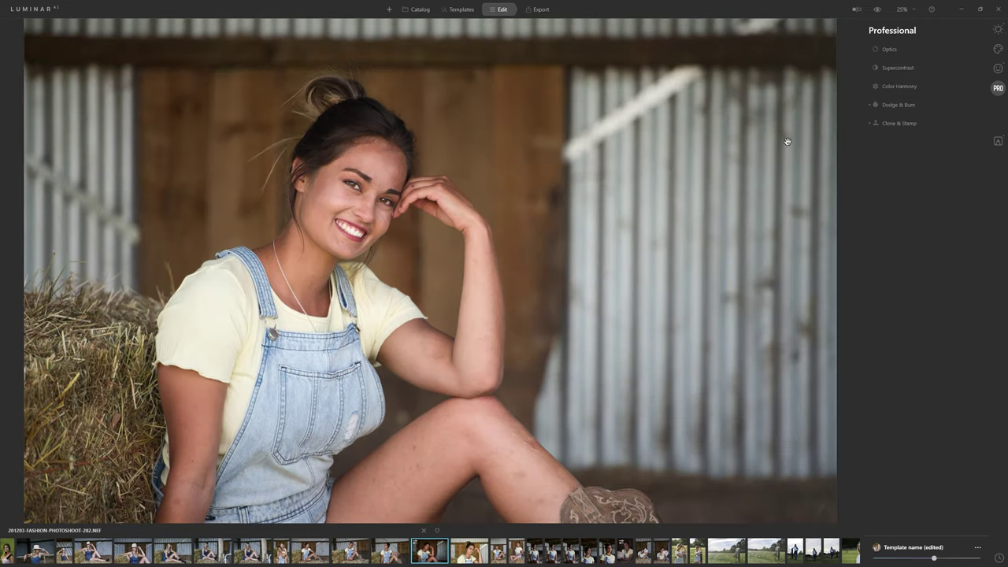
left_click(875, 10)
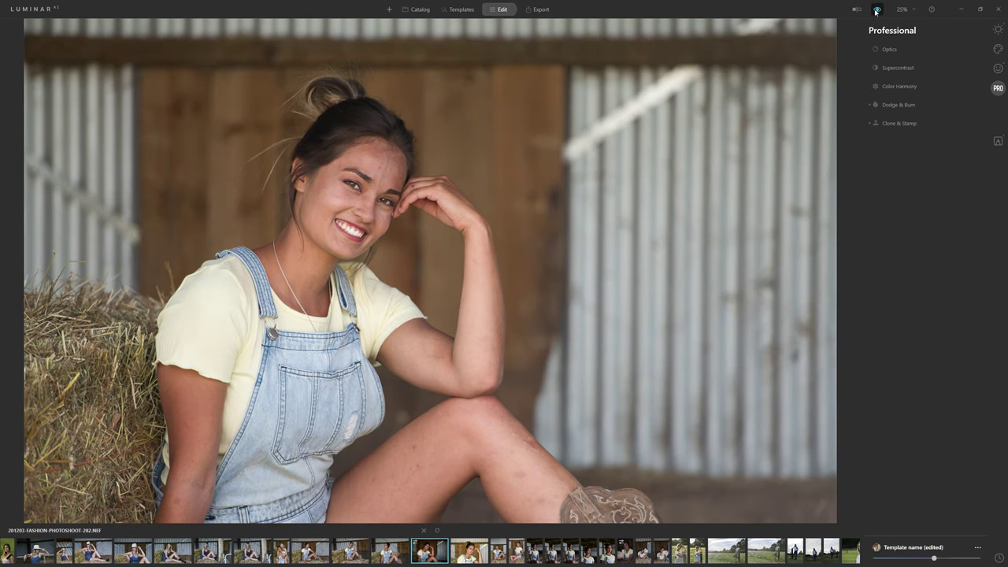
left_click(875, 10)
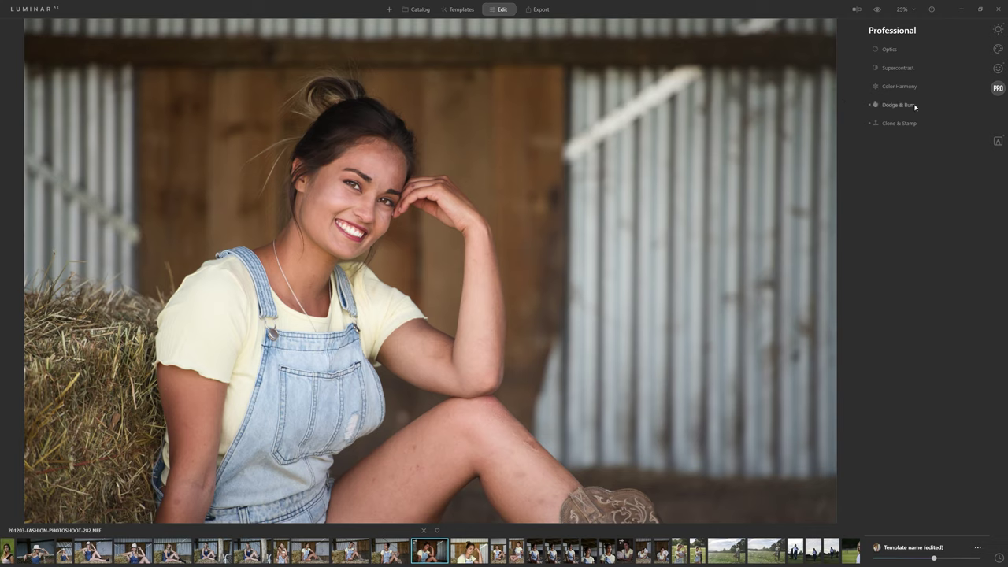
Step: Apply the Los Angeles LUT with the Mood tool, compare its effect on and off, and increase its Amount
left_click(997, 49)
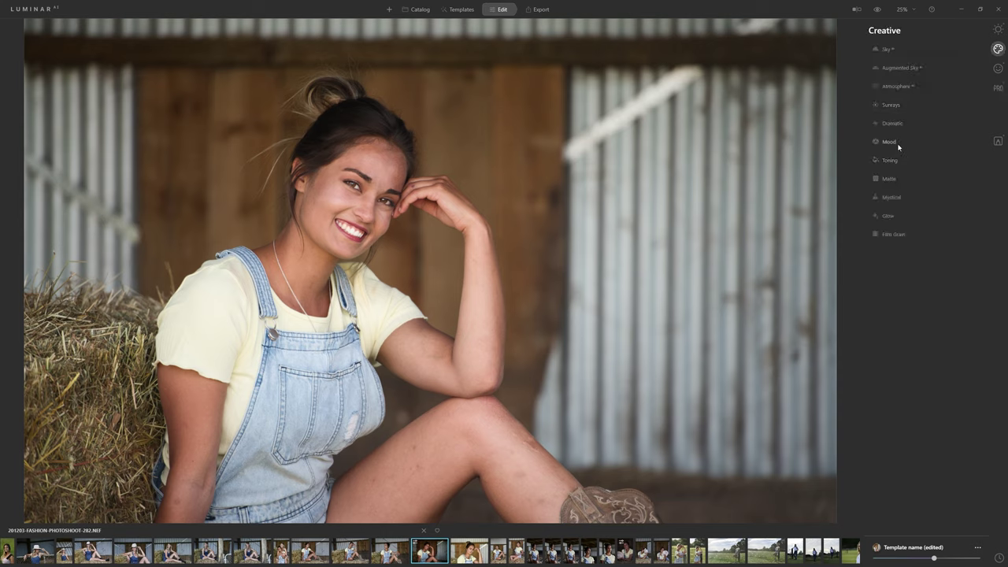
left_click(898, 144)
left_click(918, 163)
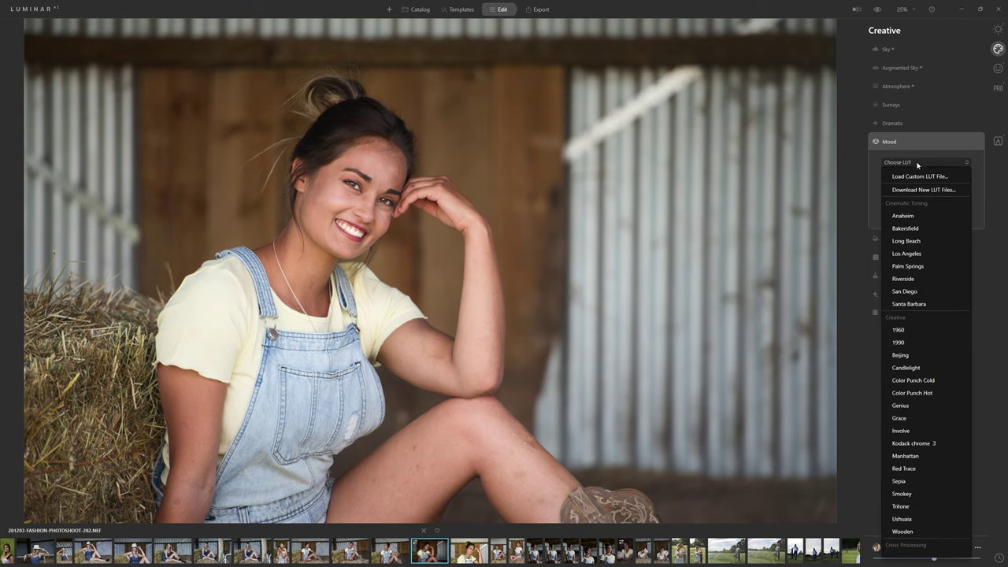
left_click(924, 256)
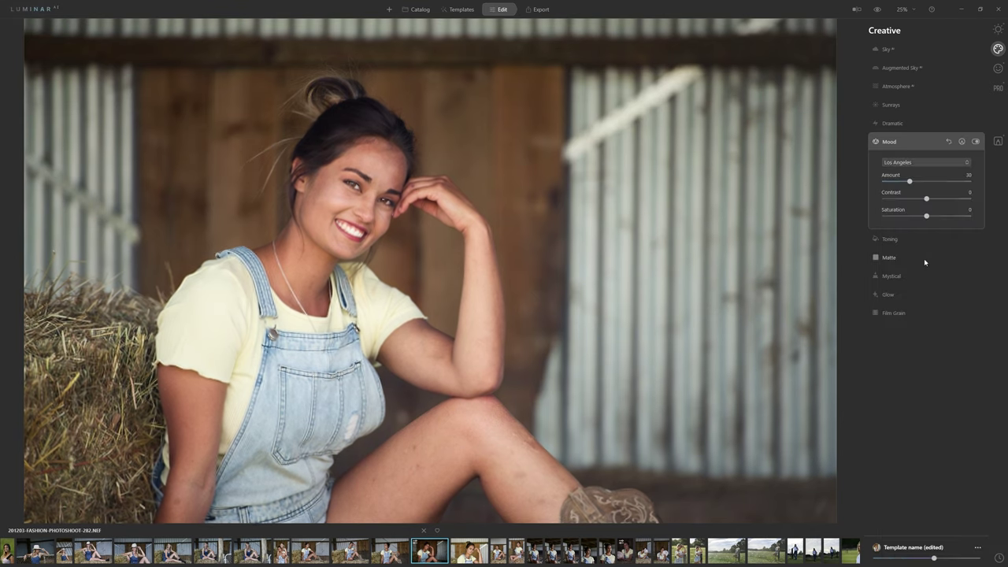
left_click(976, 142)
left_click(977, 142)
mouse_move(909, 181)
left_mouse_down()
mouse_move(950, 191)
mouse_move(924, 192)
left_mouse_up()
Step: Add the Mystical effect with Amount 19 and Shadows 25, and compare the edited portrait with the original
left_click(888, 273)
left_click(896, 200)
left_click_drag(884, 225, 903, 228)
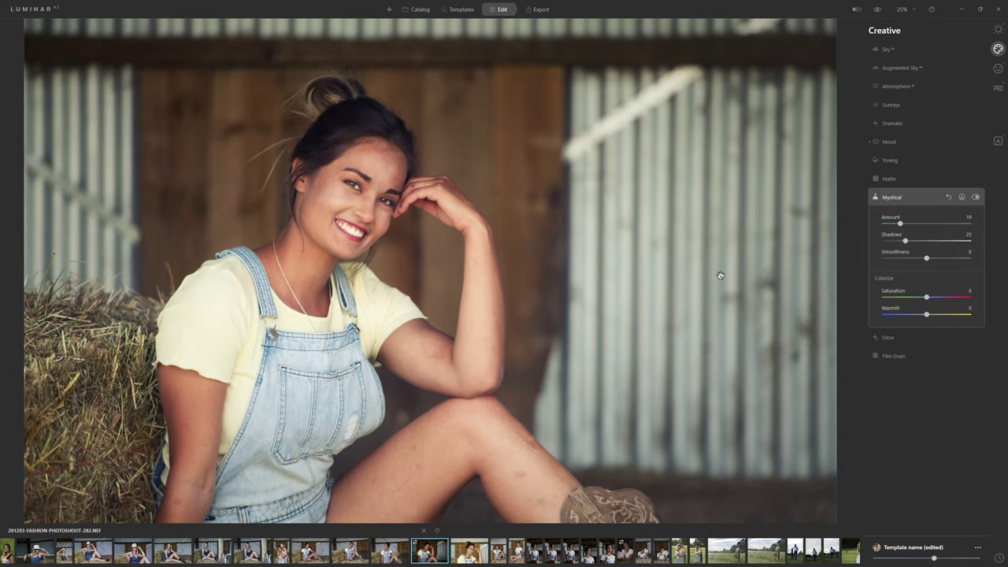
left_click(975, 196)
left_click(976, 197)
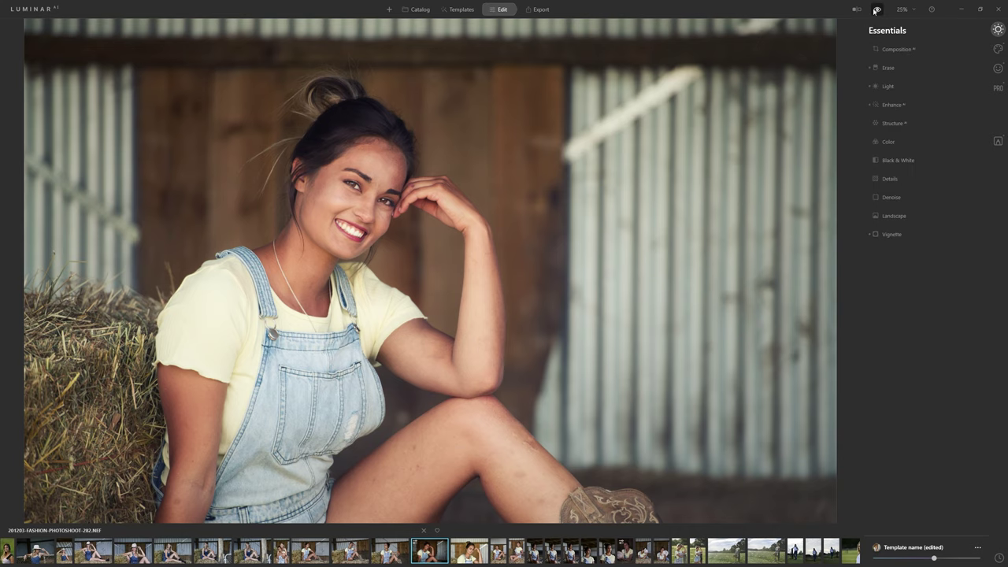
left_click(875, 9)
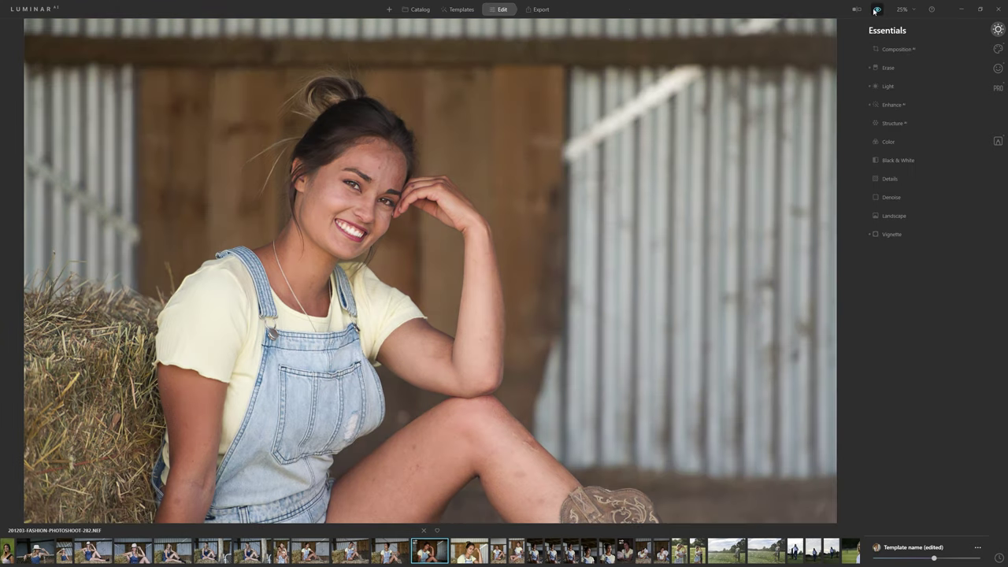
left_click(874, 9)
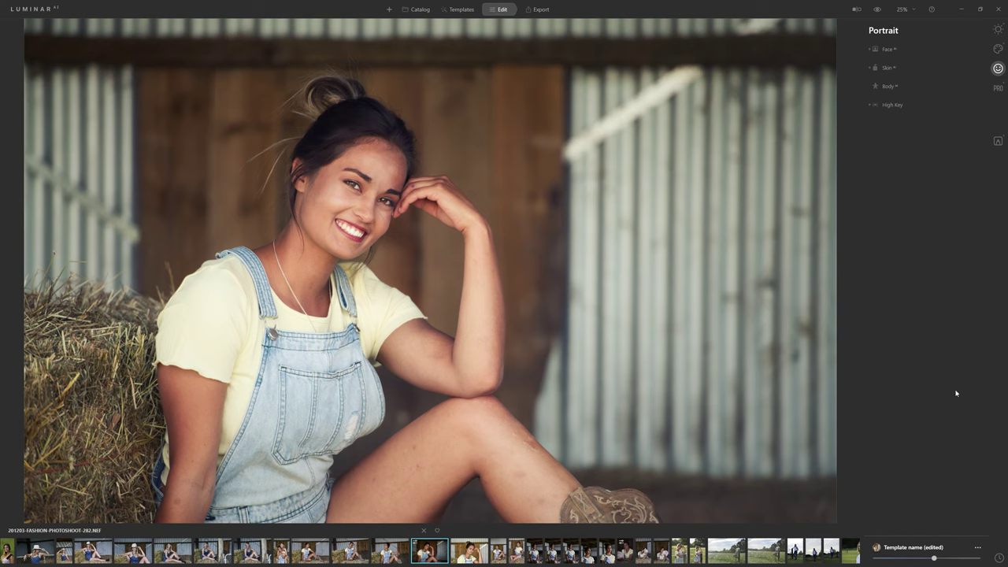
Step: Open the edit history and return the photo to its earliest entry, Original Image
left_click(999, 559)
scroll(954, 315, "down", 10)
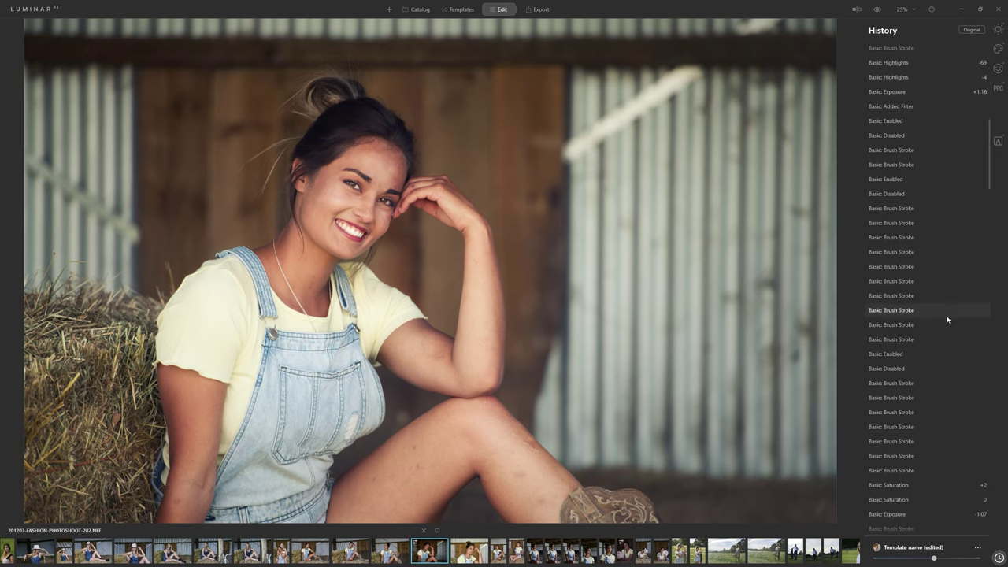
mouse_move(991, 138)
left_mouse_down()
mouse_move(992, 85)
mouse_move(984, 492)
left_mouse_up()
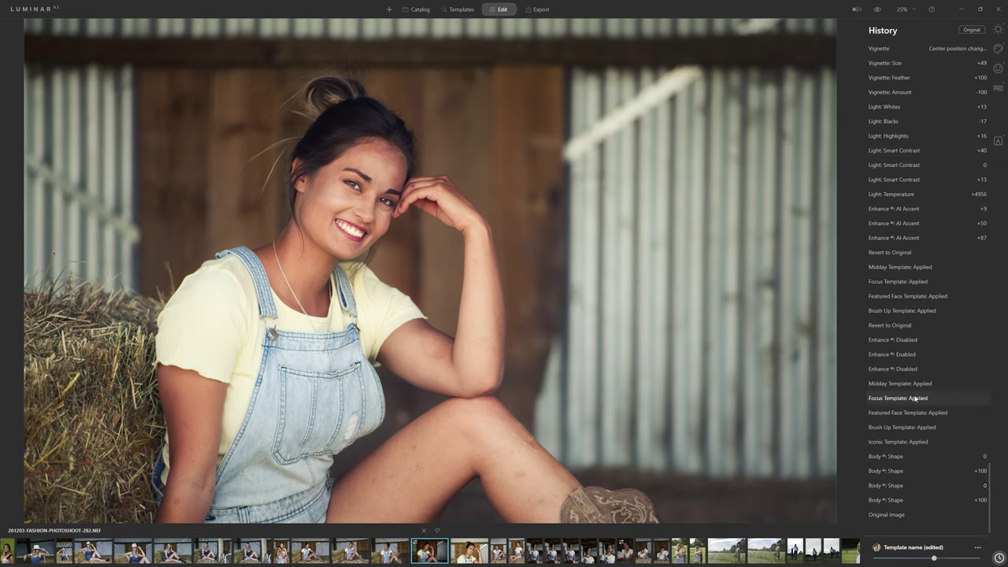
left_click(900, 516)
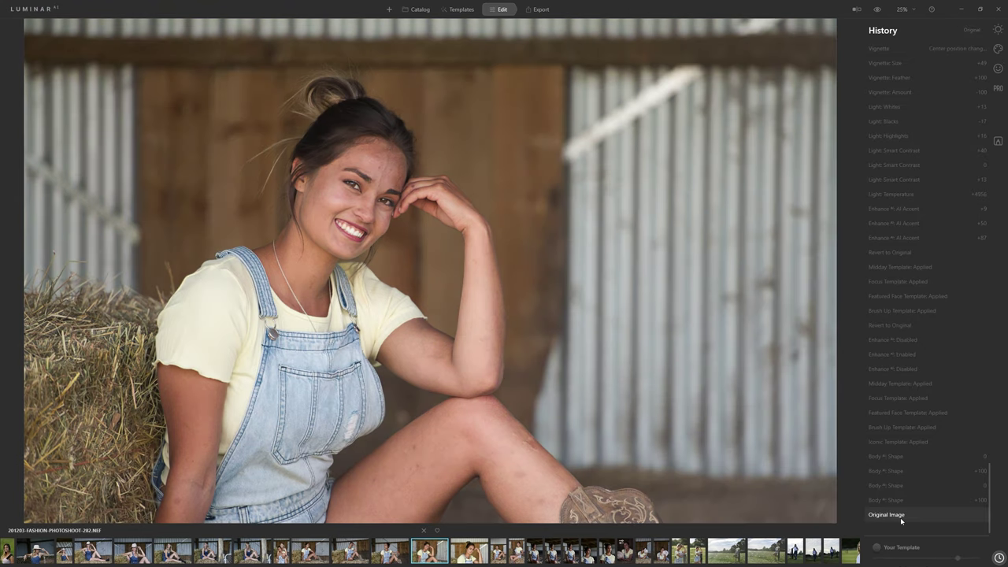
Step: Review the early history states Midday Template, Enhance AI Accent +9 and Revert to Original
scroll(900, 518, "up", 2)
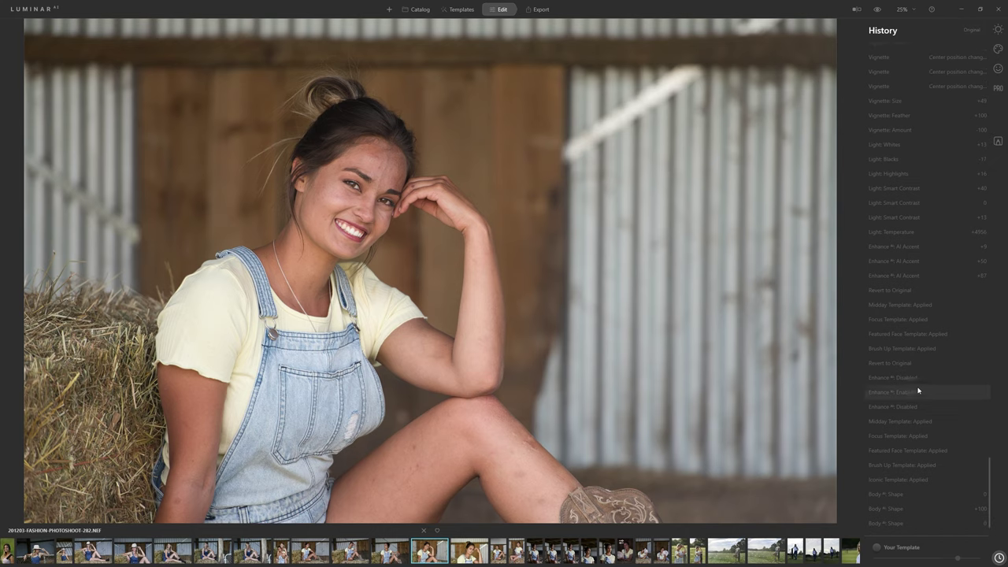
left_click(900, 422)
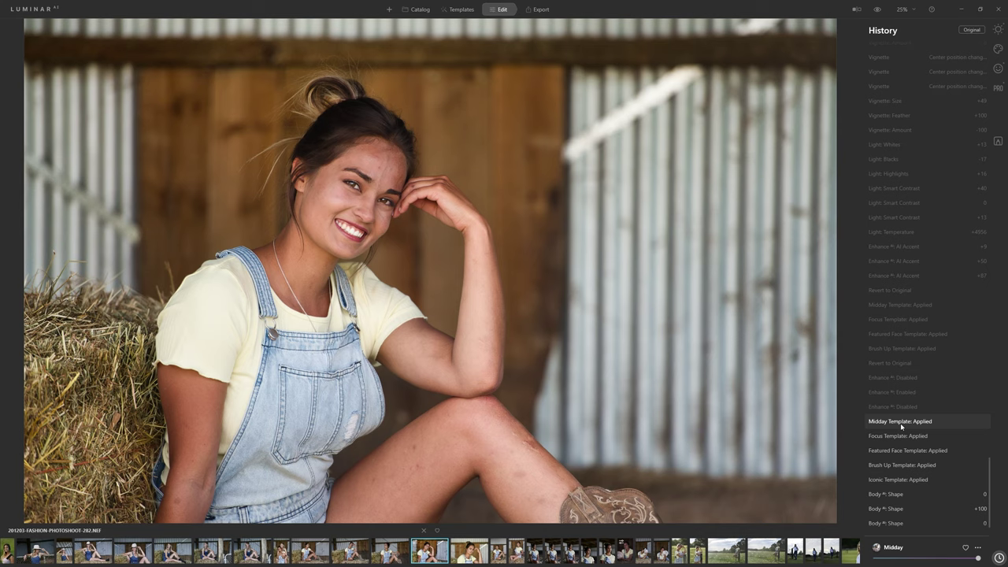
scroll(929, 382, "up", 2)
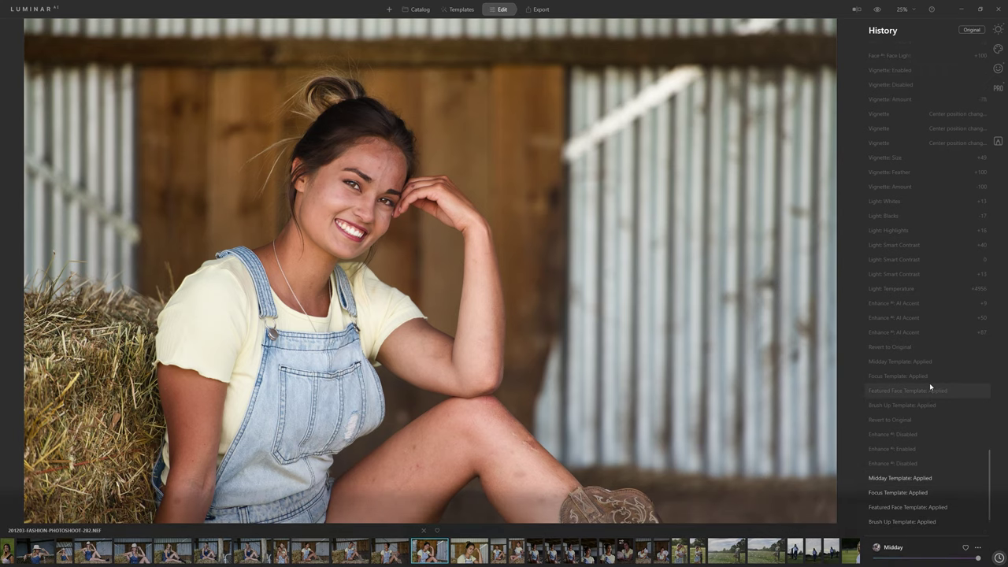
left_click(929, 306)
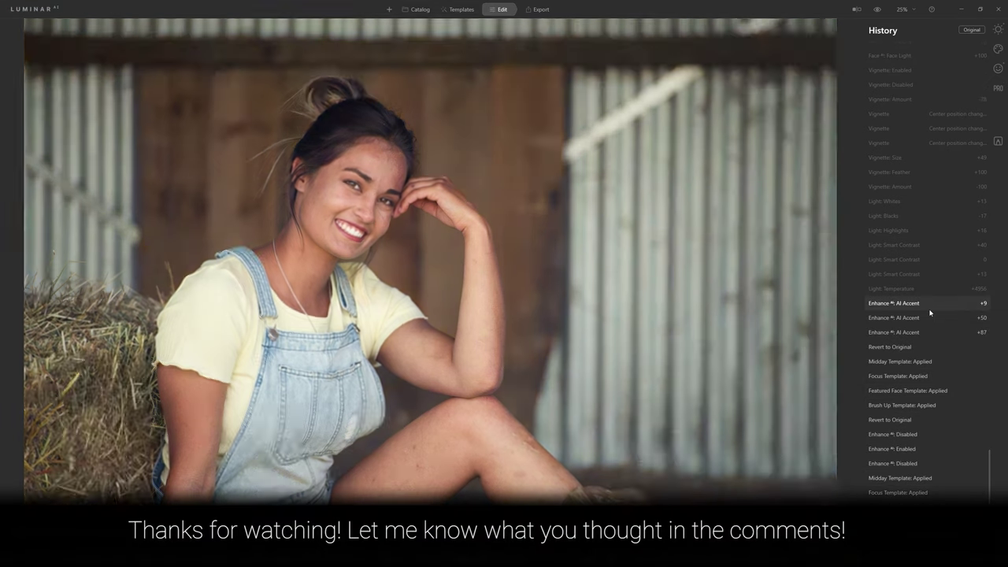
left_click(931, 347)
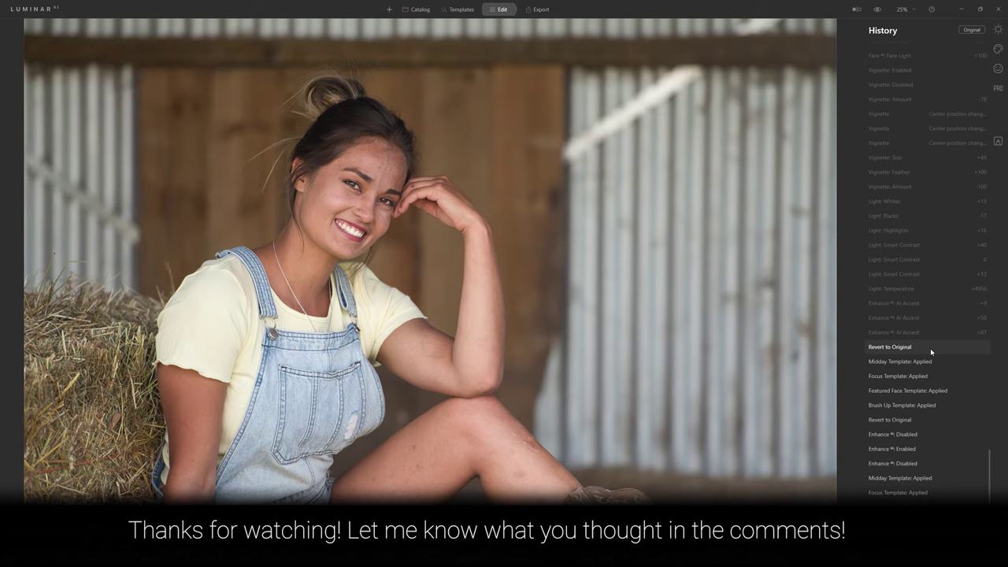
Step: Step the history forward through AI Accent +9, Smart Contrast +40 and Whites +13 to the Vignette: Enabled state
left_click(912, 306)
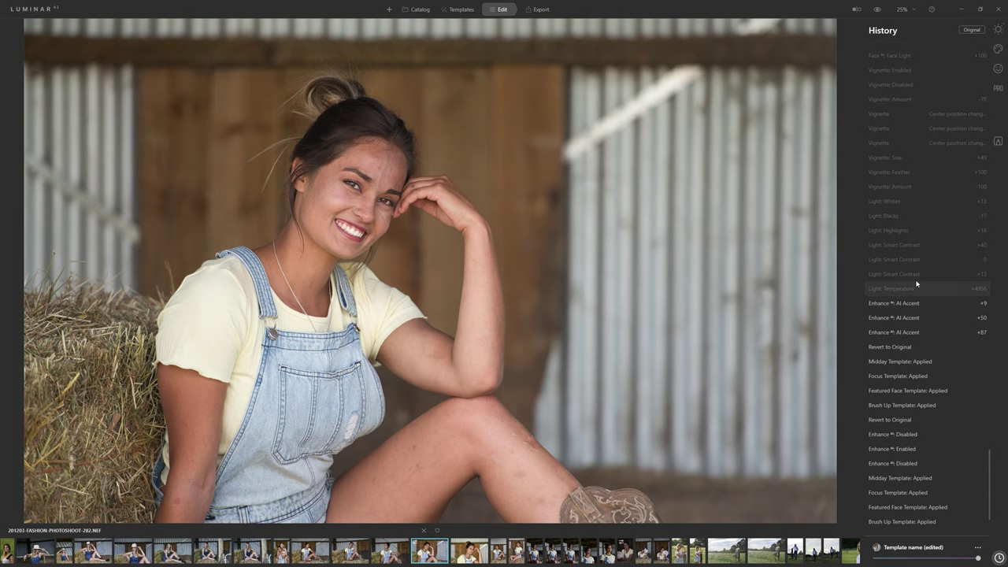
left_click(917, 246)
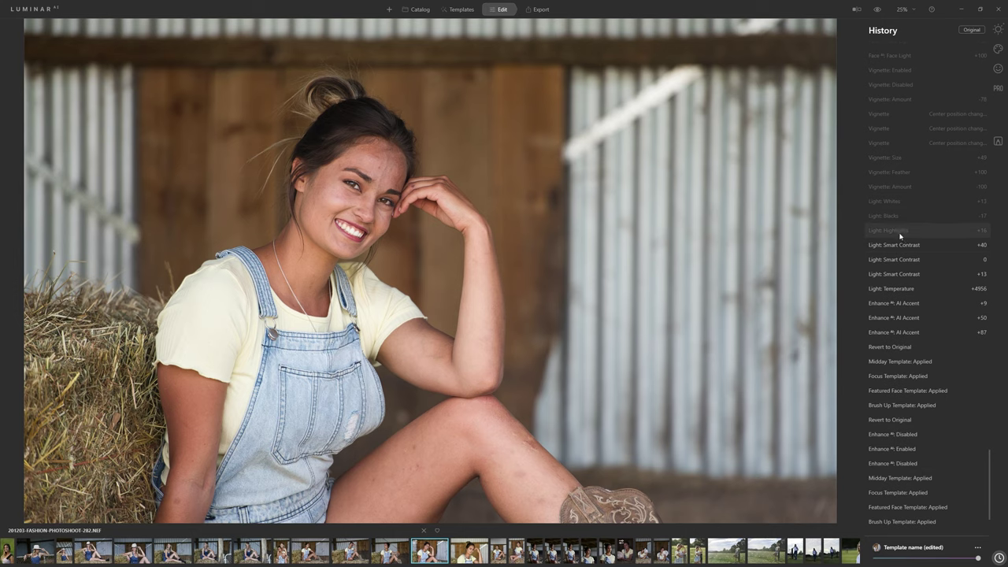
left_click(898, 204)
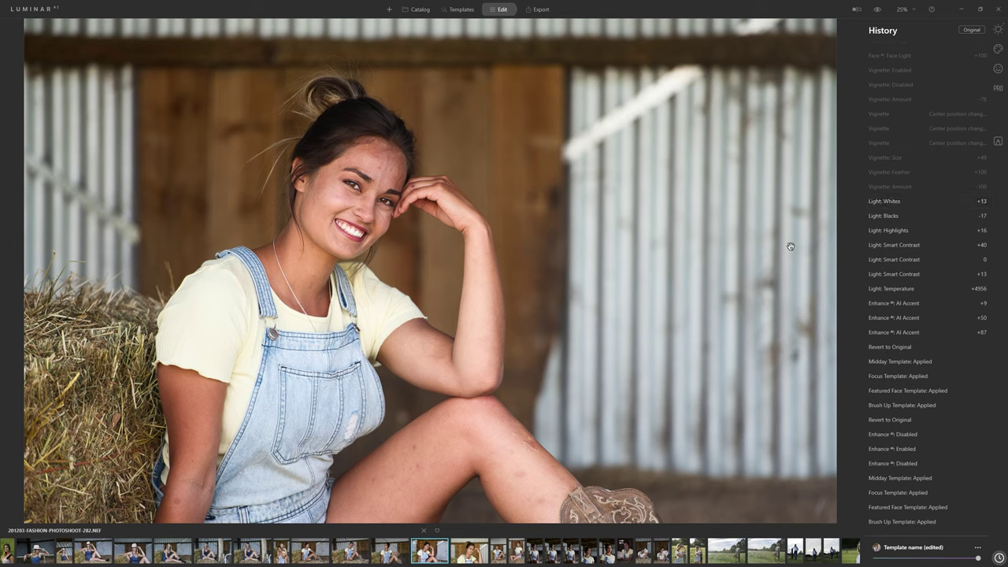
scroll(914, 150, "up", 3)
scroll(914, 154, "up", 2)
left_click(911, 130)
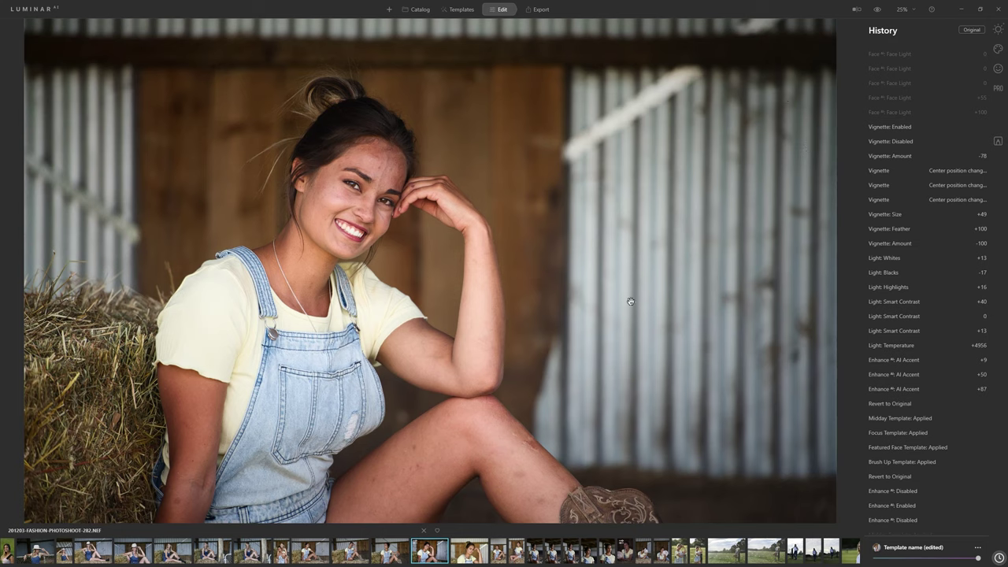
Step: Advance the history past the face and skin adjustments to the Face: Eye Enhancer +82 state
scroll(964, 263, "up", 2)
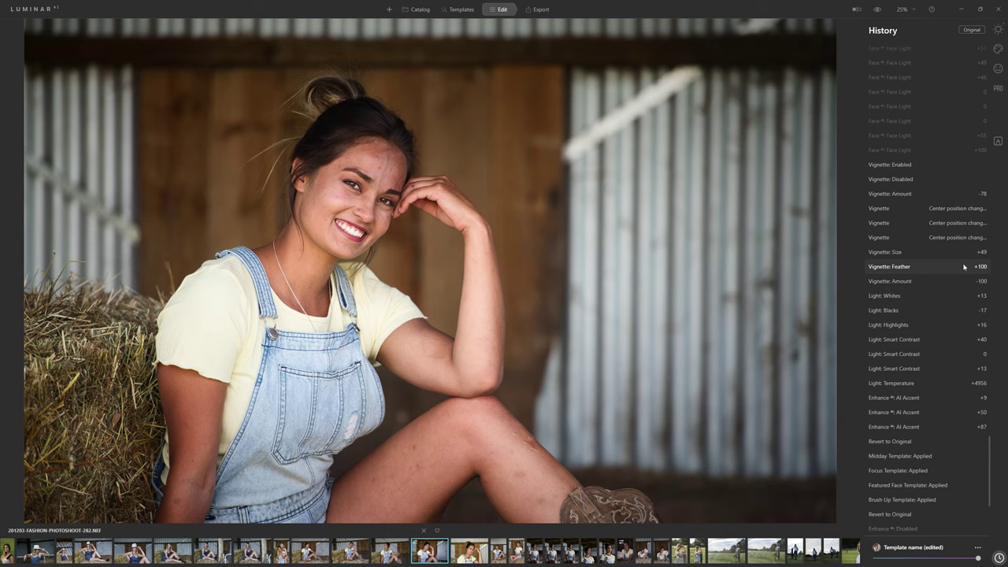
scroll(920, 309, "up", 6)
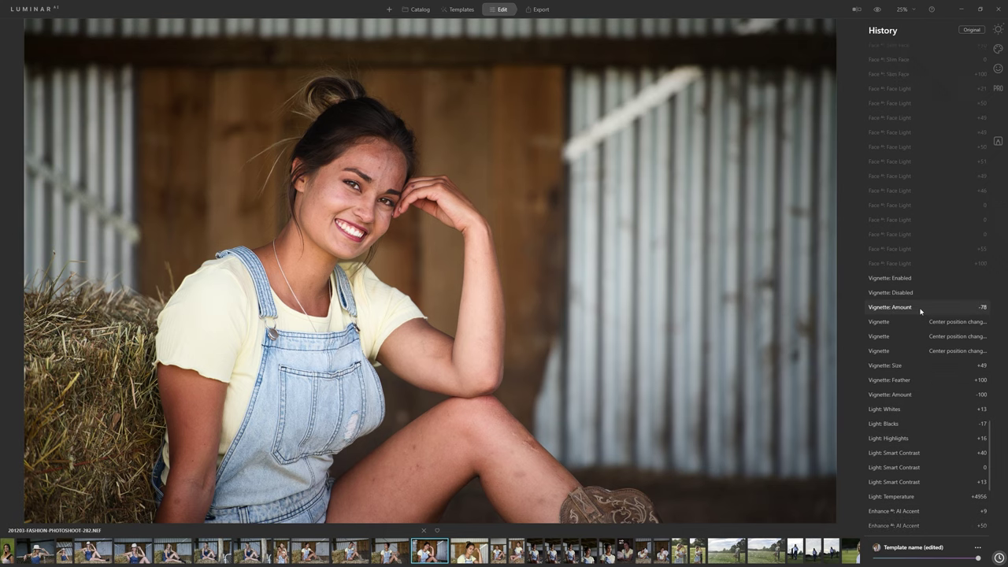
scroll(920, 311, "up", 3)
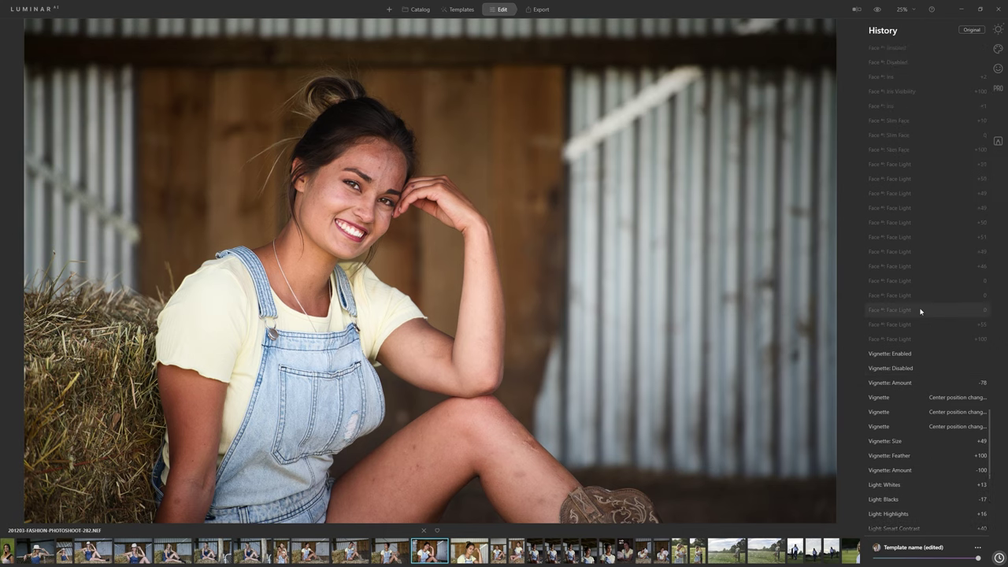
scroll(896, 360, "up", 13)
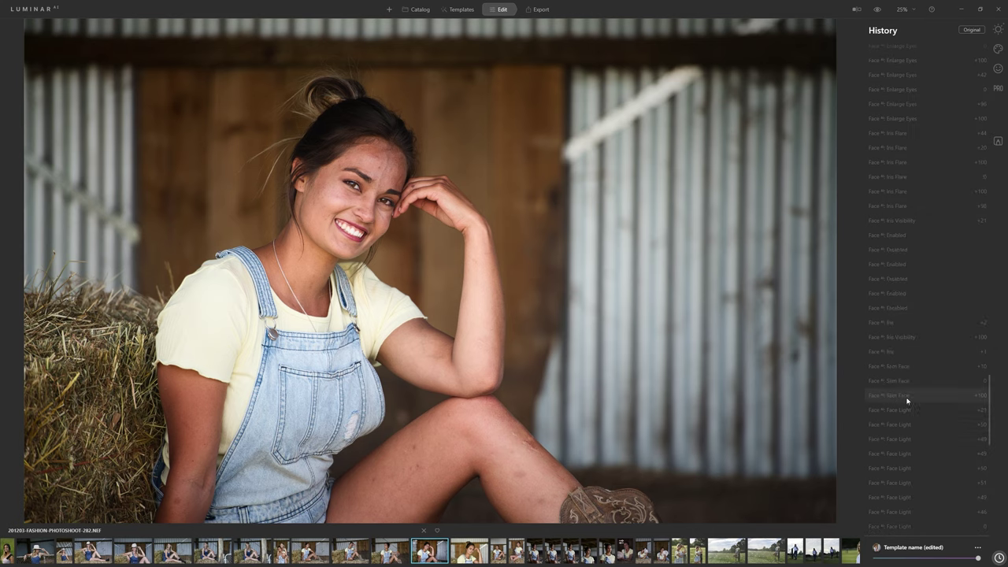
scroll(920, 289, "up", 1)
scroll(920, 290, "up", 12)
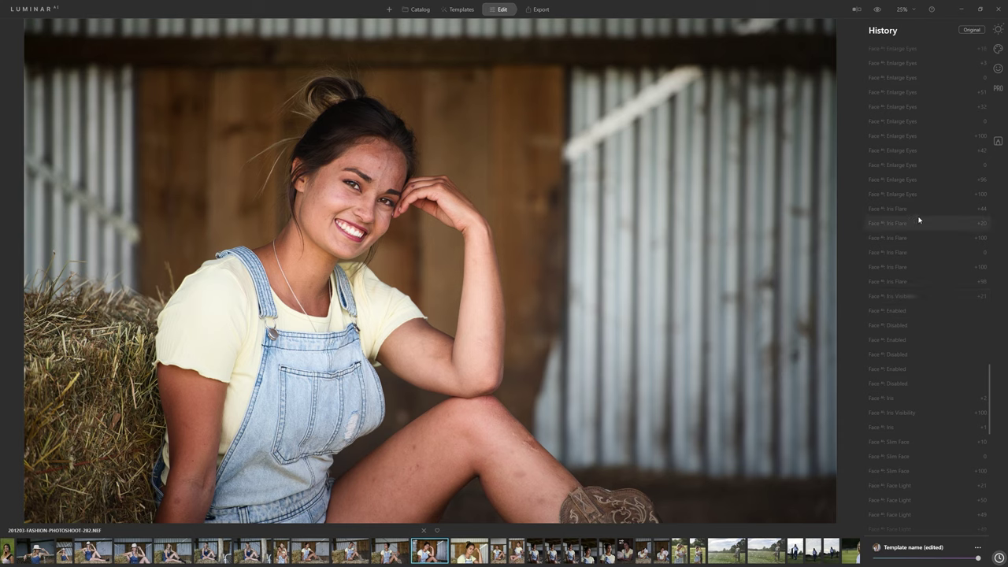
scroll(928, 268, "up", 16)
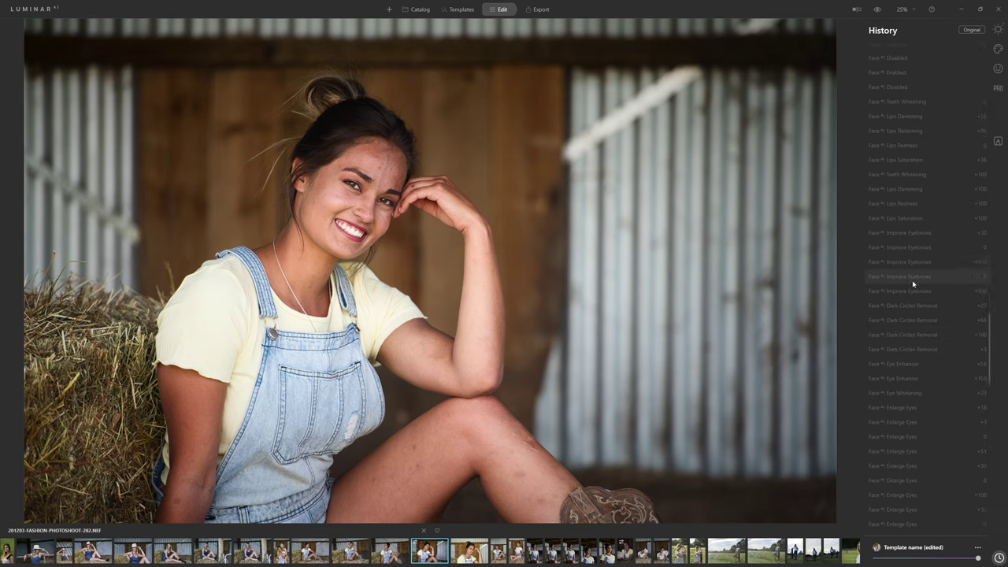
scroll(913, 279, "up", 9)
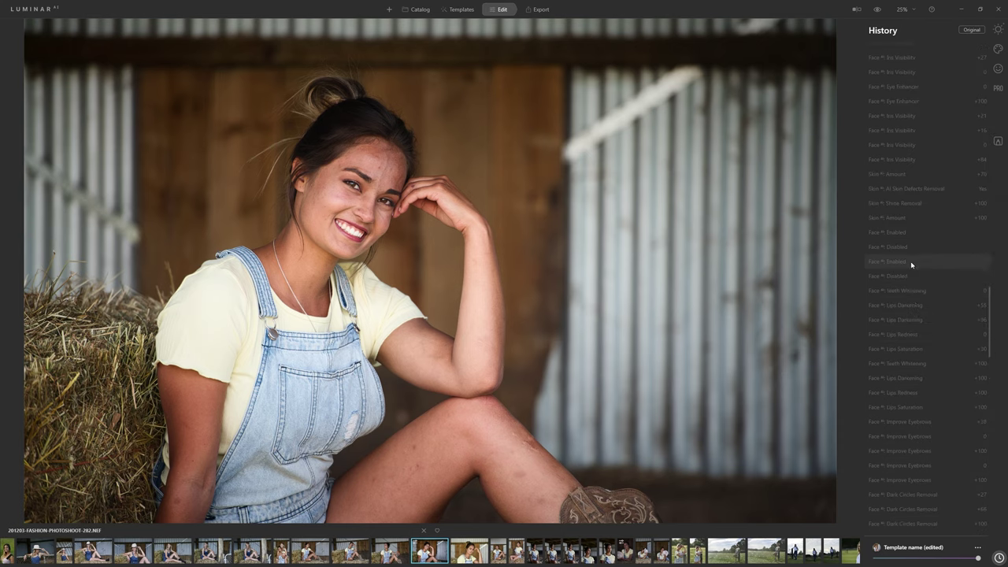
scroll(911, 269, "up", 4)
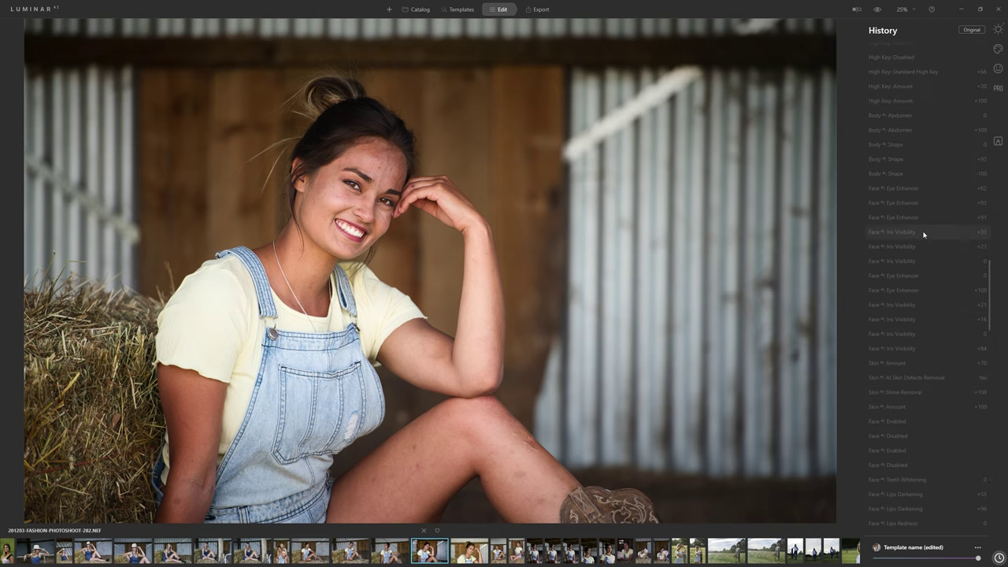
left_click(913, 190)
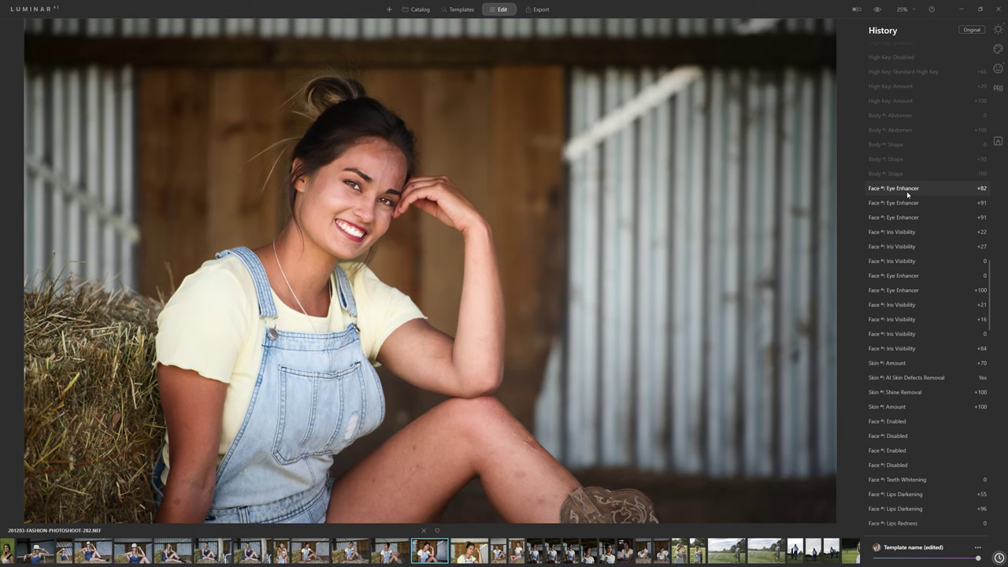
Step: Advance the history to the High Key: Enabled state and on to the upper Dodge & Burn: Enabled state
scroll(906, 190, "up", 4)
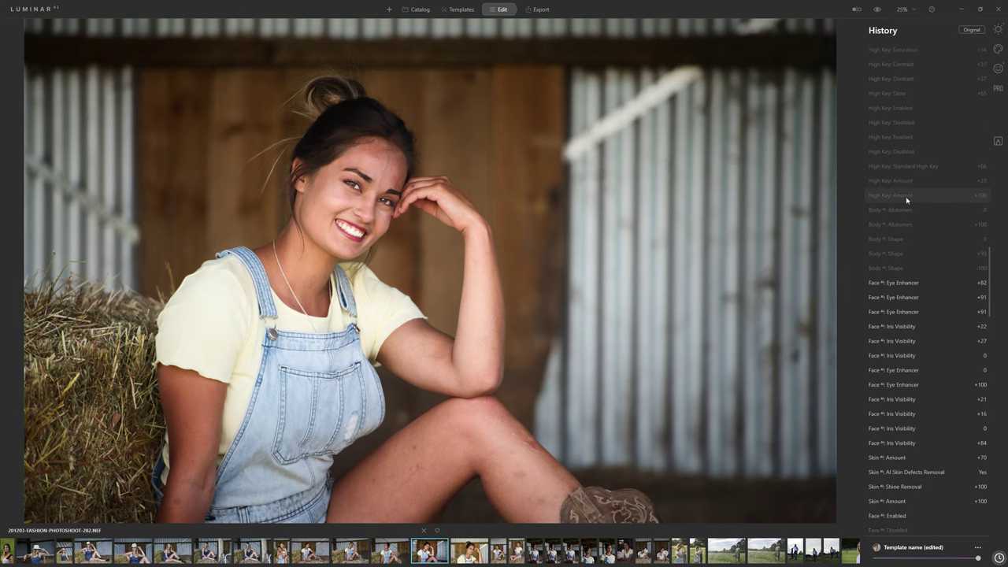
scroll(911, 190, "up", 3)
scroll(912, 193, "up", 5)
scroll(917, 198, "up", 5)
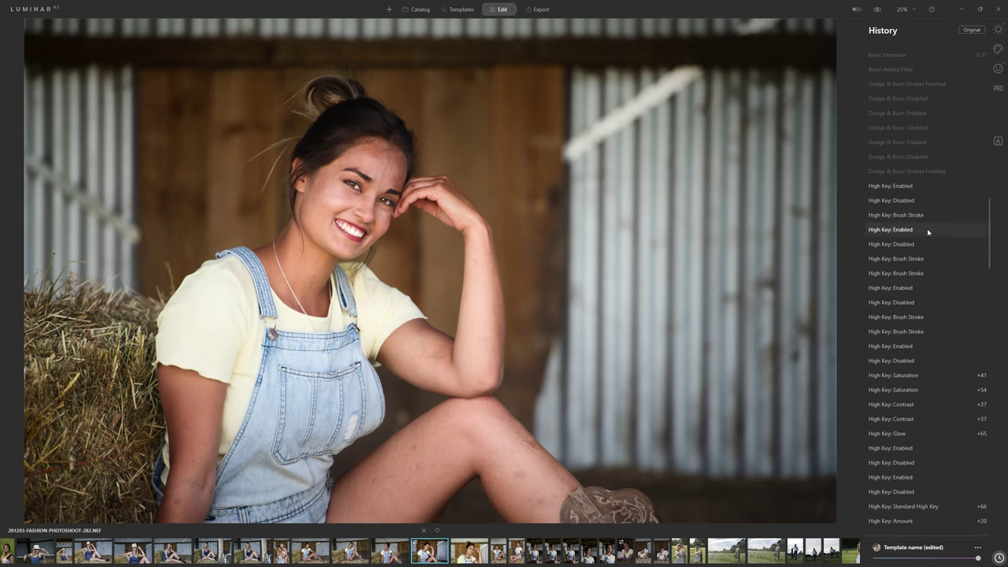
scroll(923, 216, "up", 3)
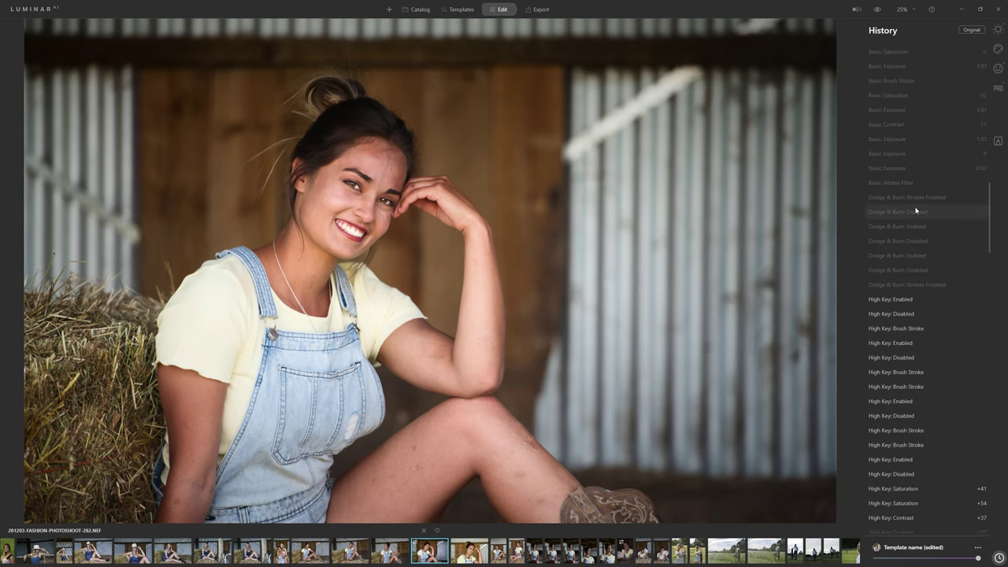
left_click(908, 224)
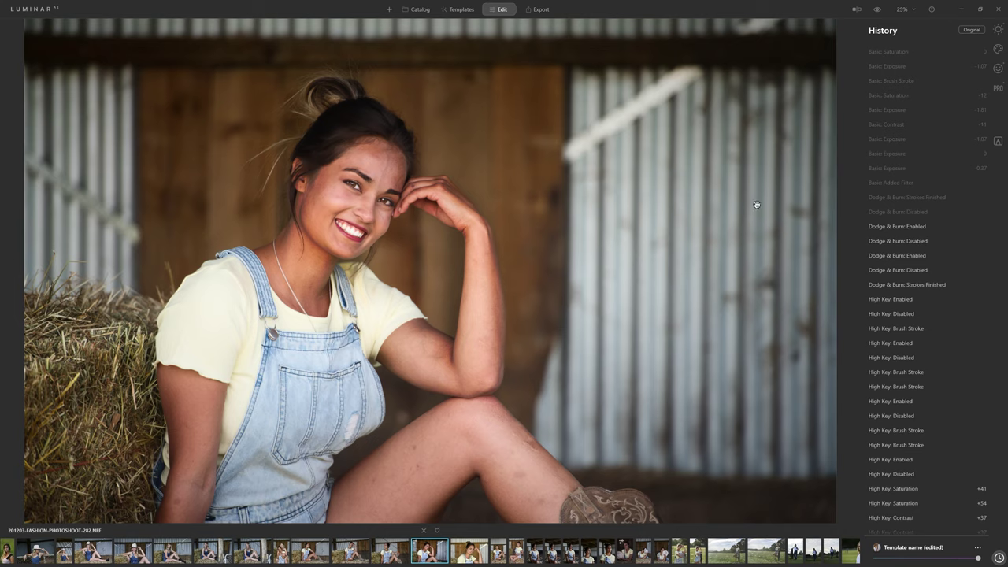
Step: Review the local light adjustments by advancing the history to the second Basic: Added Filter and the latest Basic: Enabled state
scroll(925, 252, "up", 3)
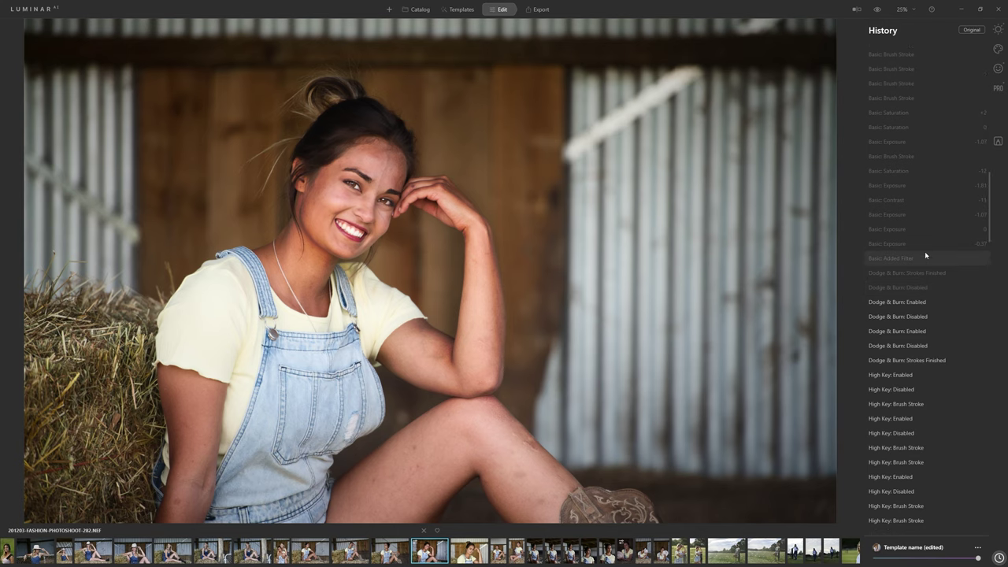
scroll(933, 278, "up", 14)
scroll(934, 281, "up", 2)
left_click(895, 149)
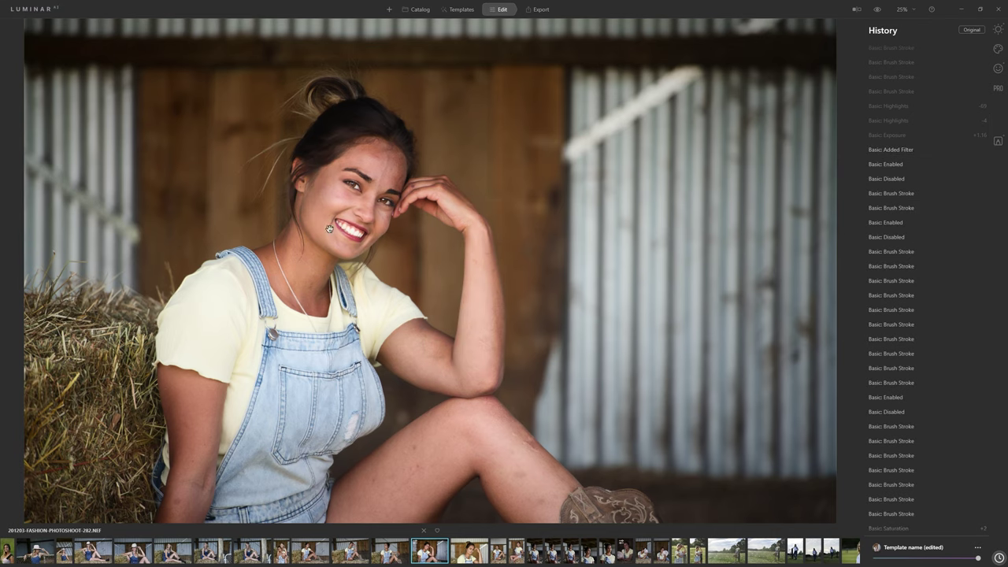
scroll(930, 200, "up", 10)
left_click(903, 156)
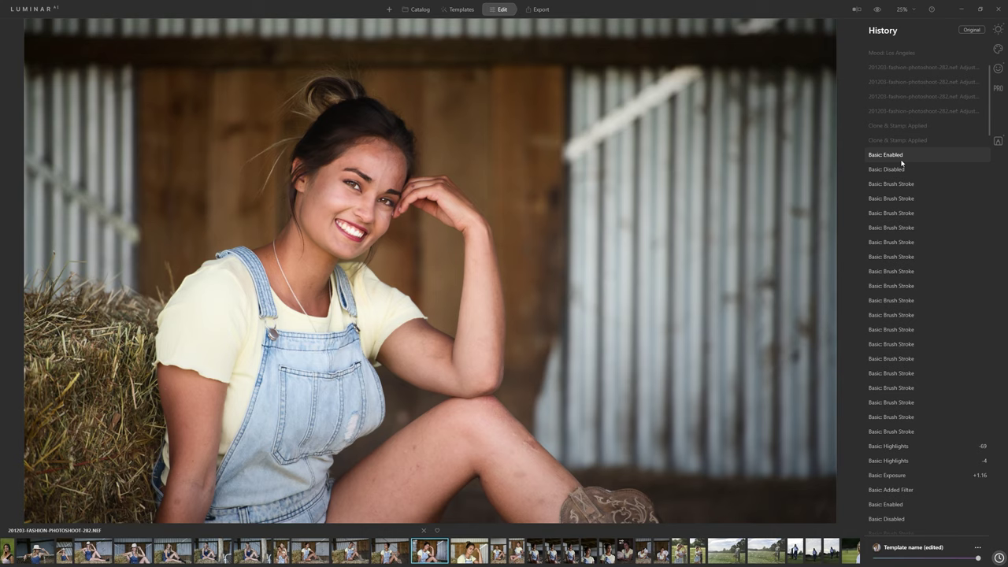
Step: Advance the history to the upper Clone & Stamp: Applied state and on to the latest Mystical: Enabled state
scroll(903, 161, "up", 1)
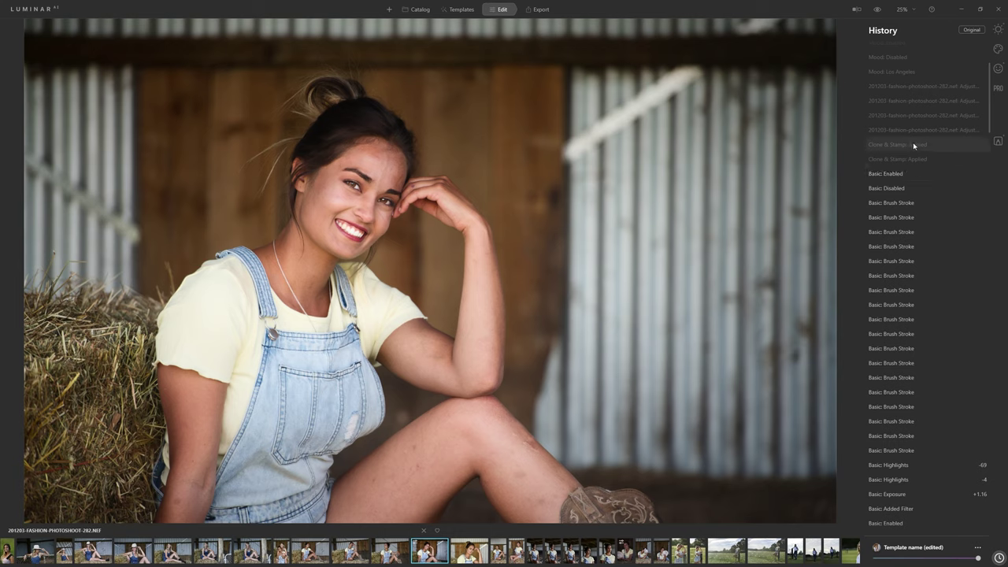
left_click(884, 146)
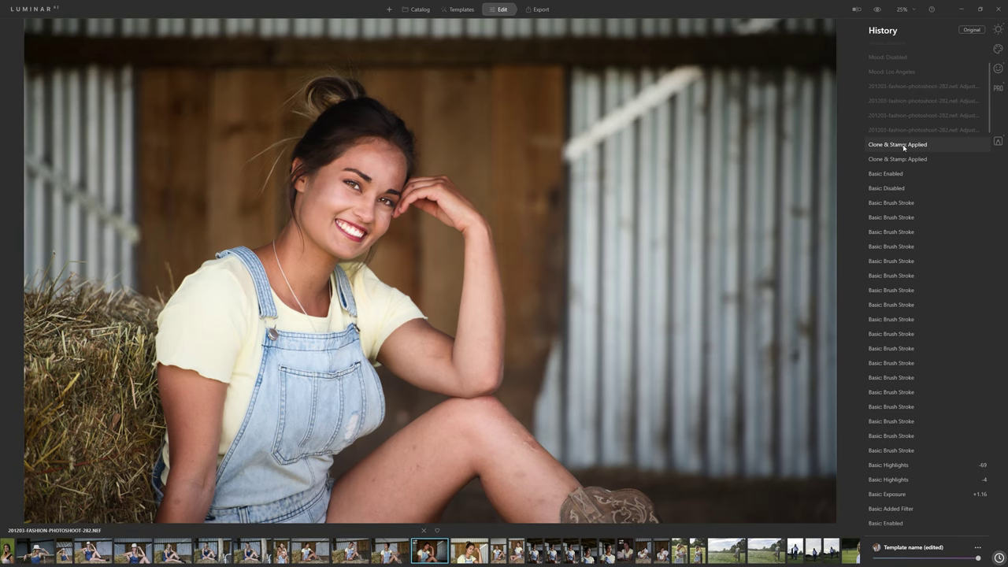
scroll(903, 147, "up", 1)
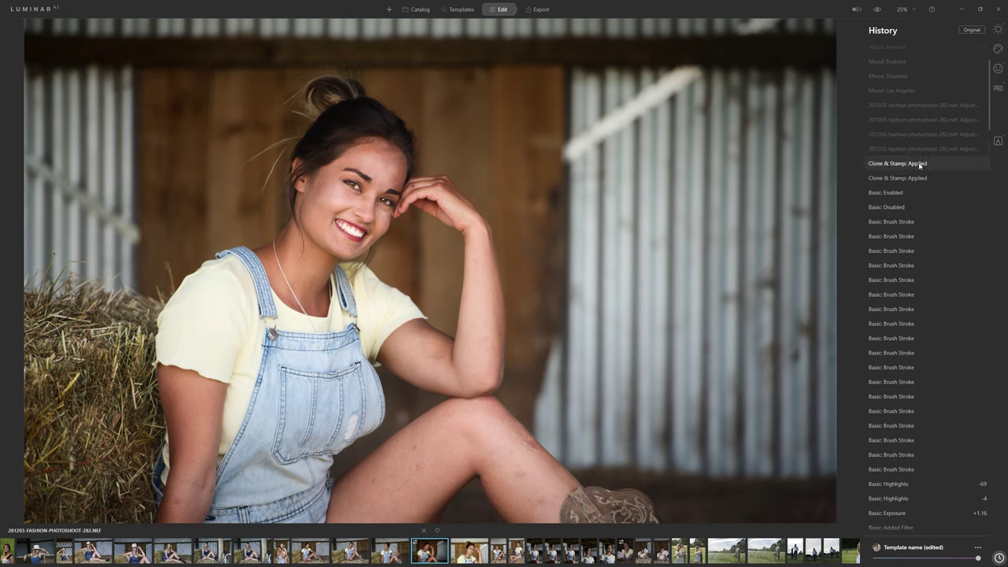
scroll(919, 164, "up", 8)
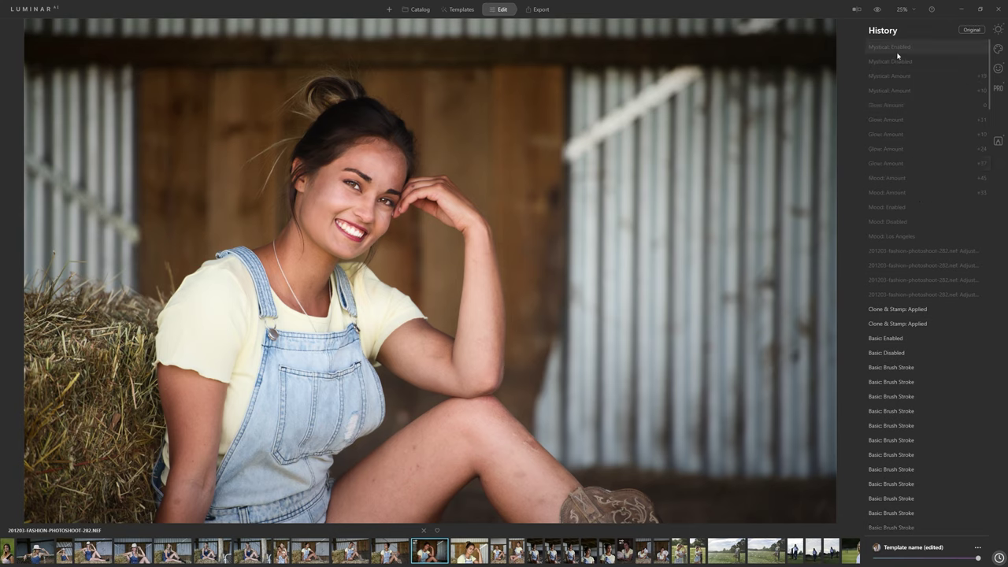
left_click(897, 55)
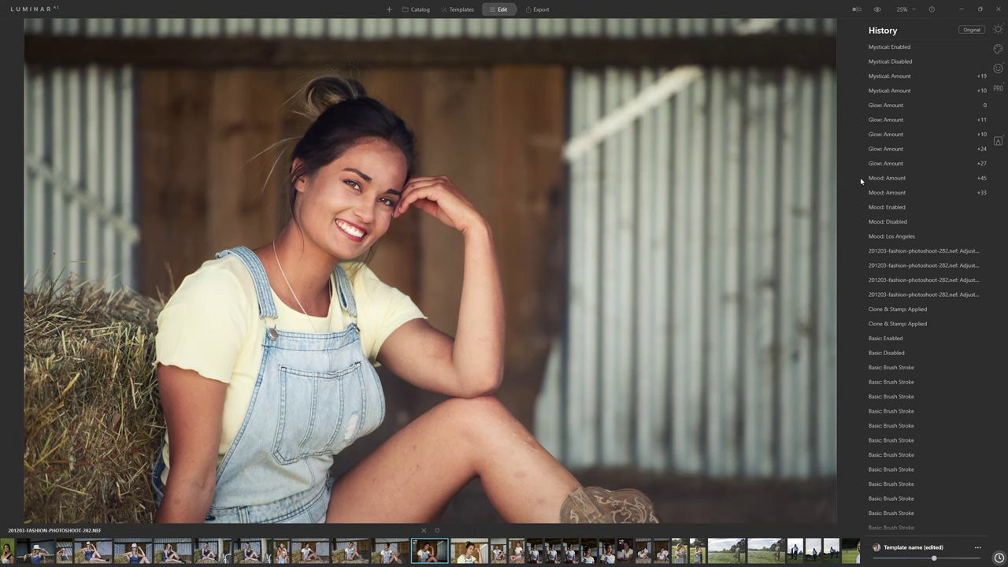
Step: Compare the finished portrait with the unedited original by toggling the before view on and off
left_click(881, 14)
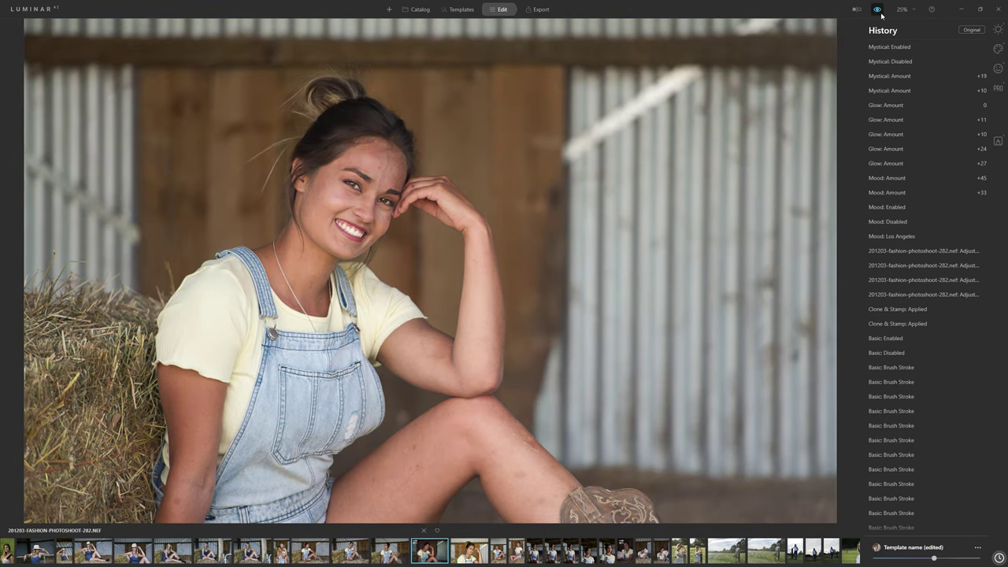
left_click(881, 14)
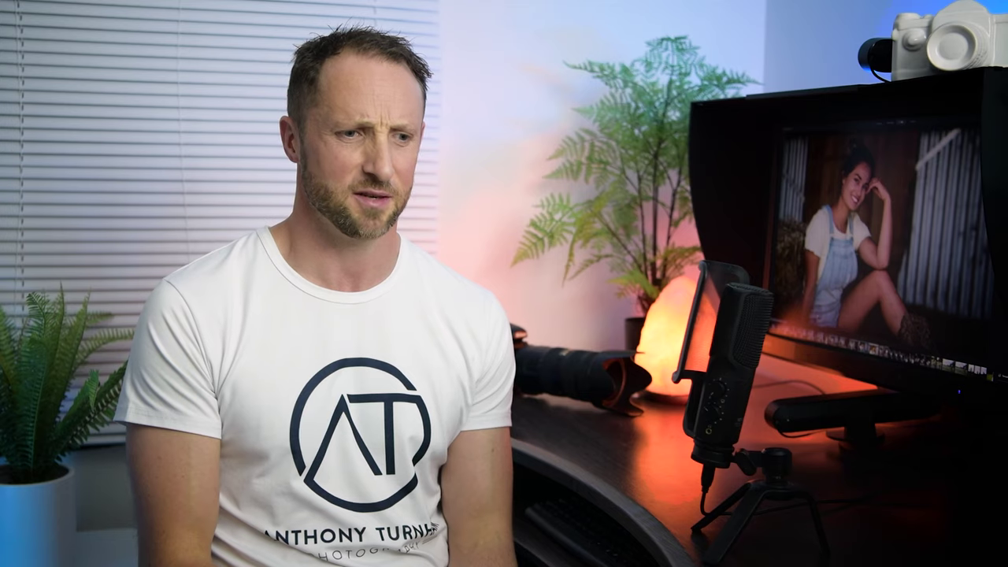